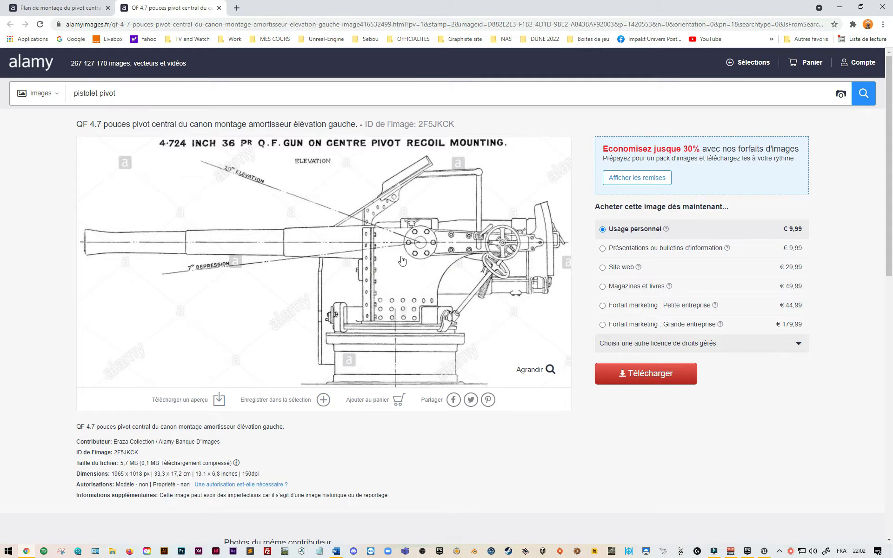
Switch to Unreal Editor, place a cylinder on the ground beside the golems and flatten it to a Z scale of 0.5.
key(alt+Tab)
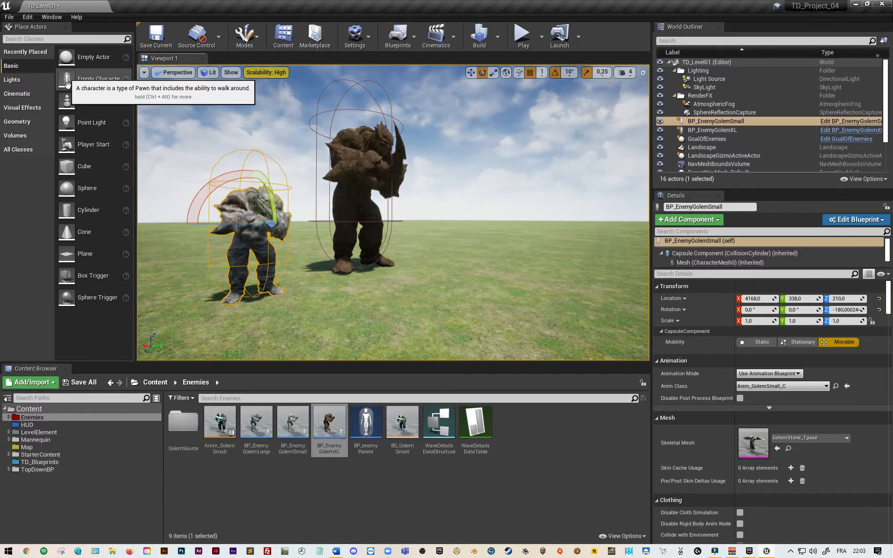
drag(67, 210, 468, 329)
right_drag(359, 317, 359, 319)
key(r)
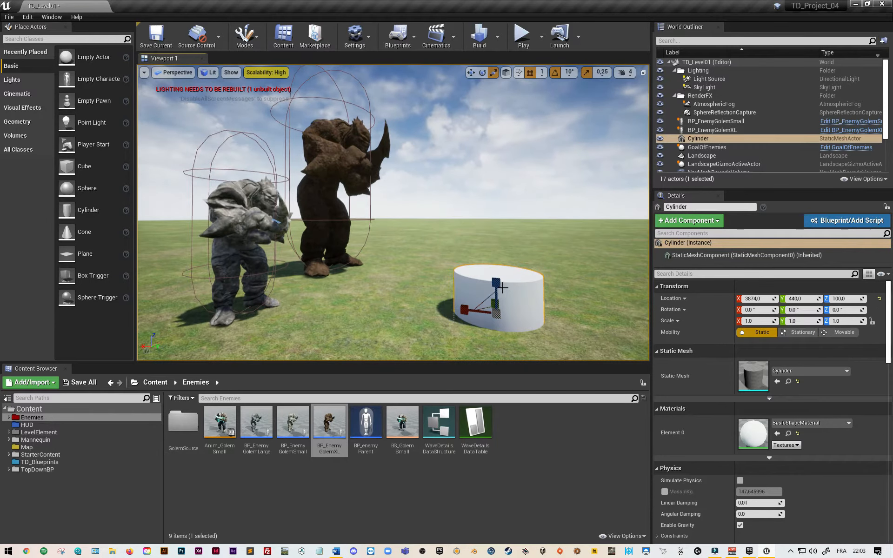
drag(496, 283, 519, 309)
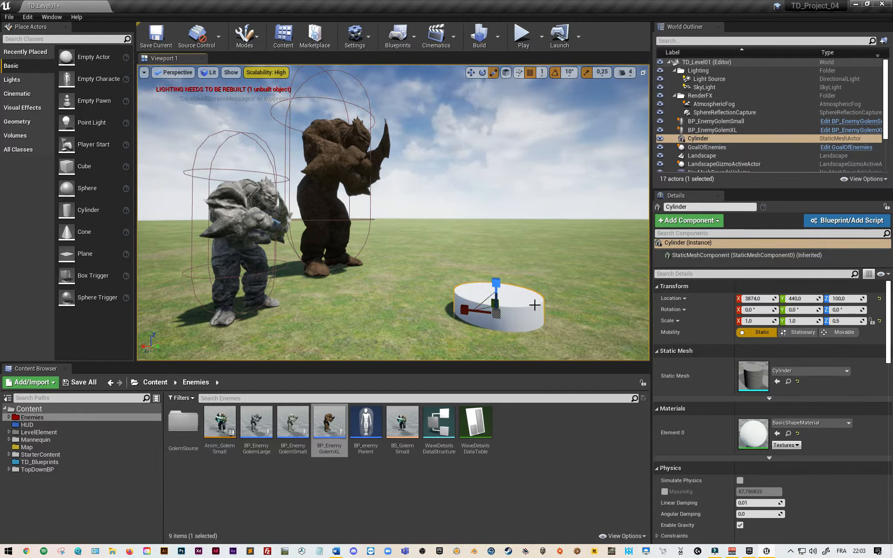
Duplicate the cylinder upward to Z 131 and scale the copy to 0.5 in X and Y and 0.25 in Z.
key(w)
alt+drag(483, 282, 483, 259)
key(r)
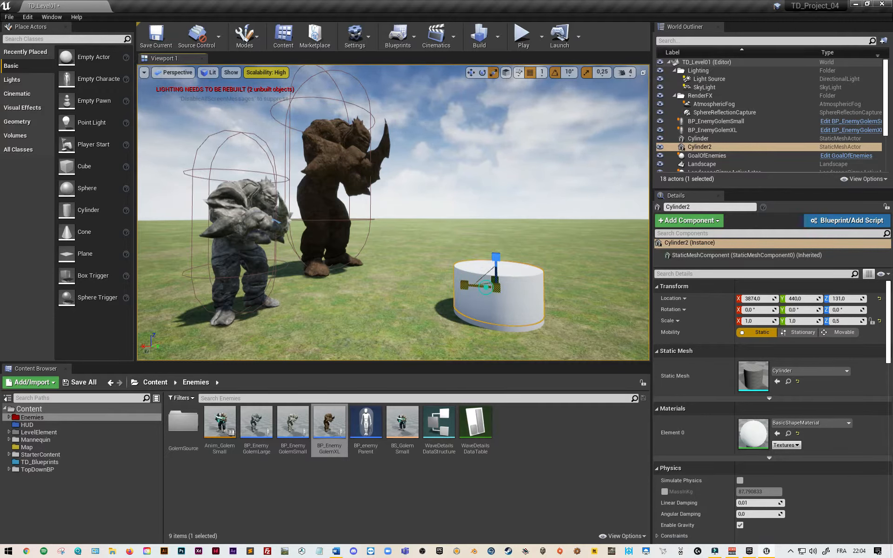
drag(464, 285, 466, 284)
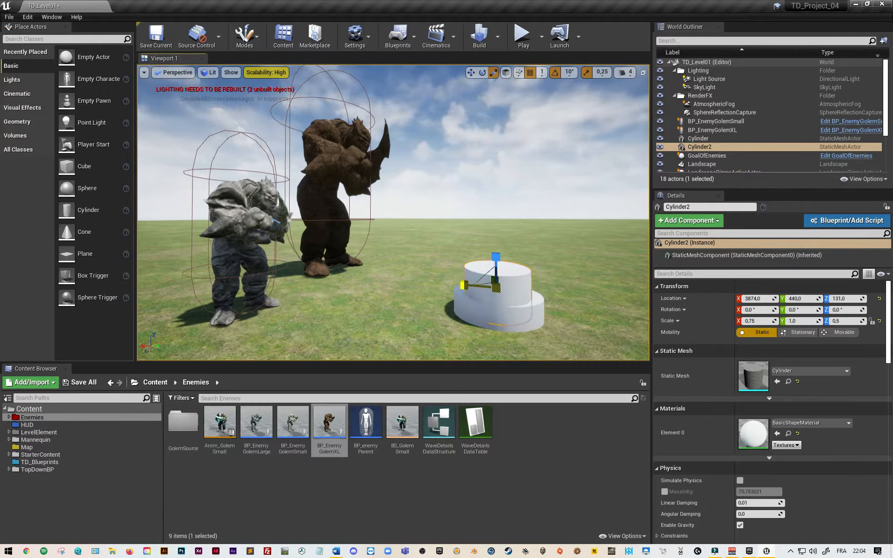
right_drag(563, 272, 568, 258)
key(ctrl+z)
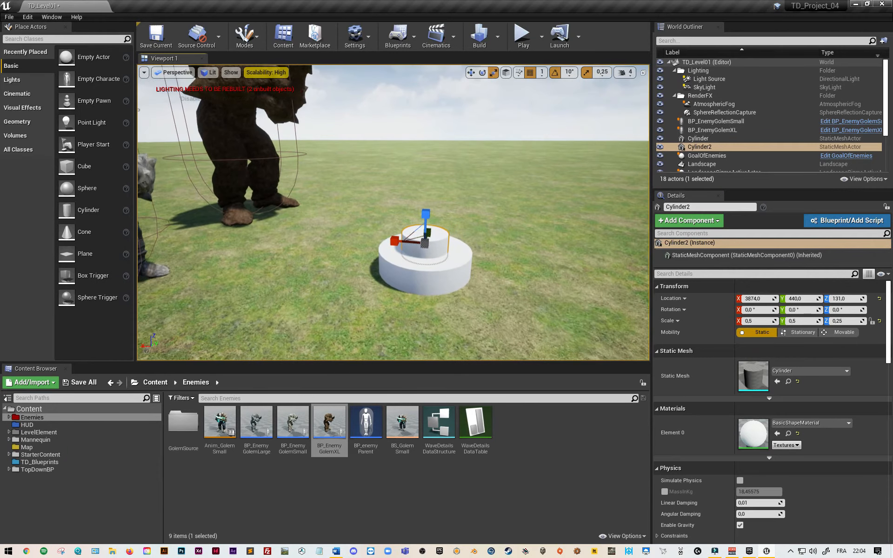
Raise both cylinders and place a copy of the larger one beneath, at Z 116 with X and Y scale 2.0.
click(435, 278)
key(ctrl+z)
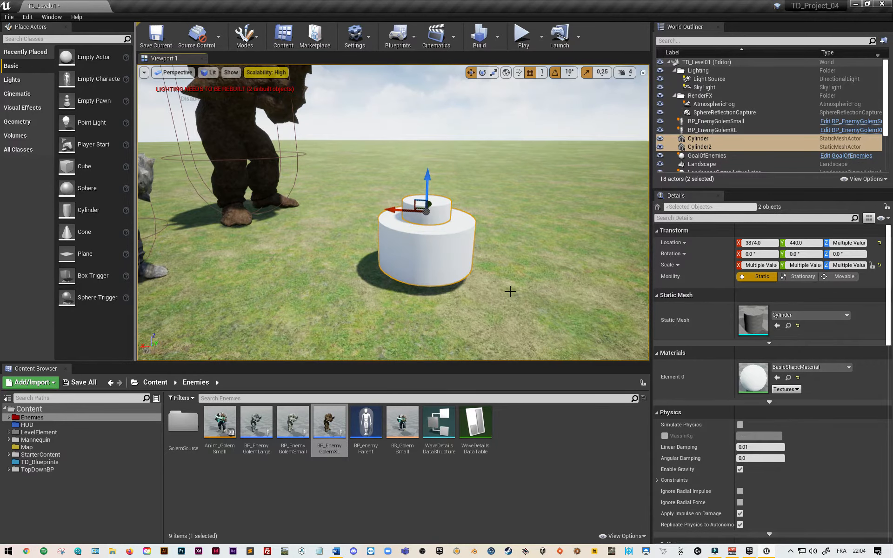
right_drag(448, 259, 424, 243)
click(712, 138)
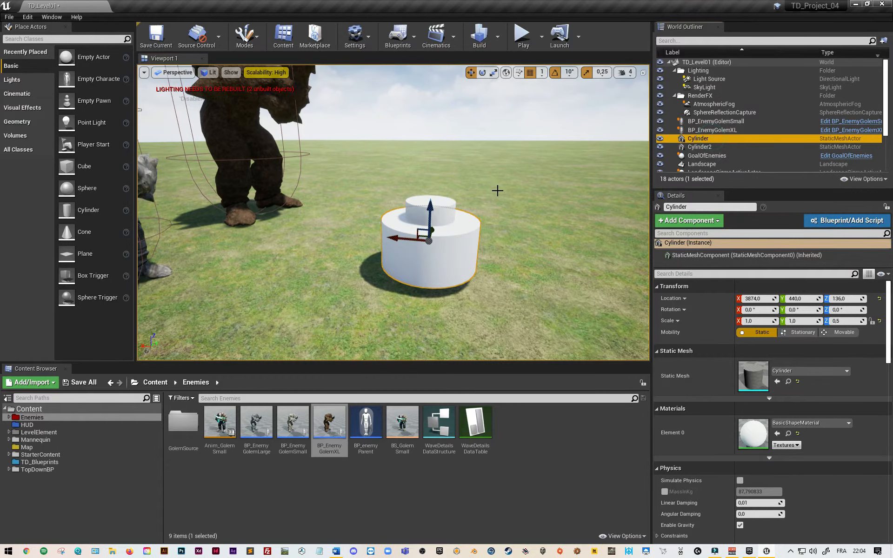
alt+drag(429, 215, 459, 256)
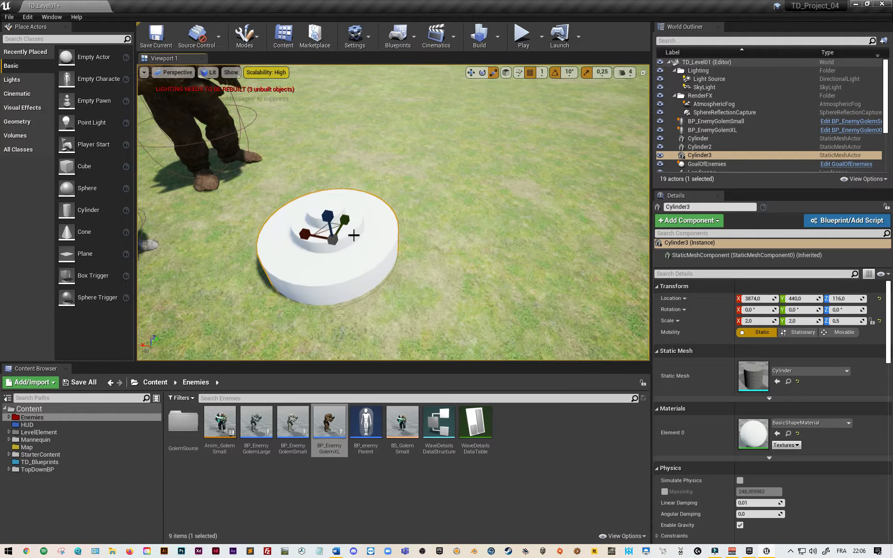
Check the stacked cylinders one by one and select Cylinder, Cylinder2 and Cylinder3 together.
click(699, 147)
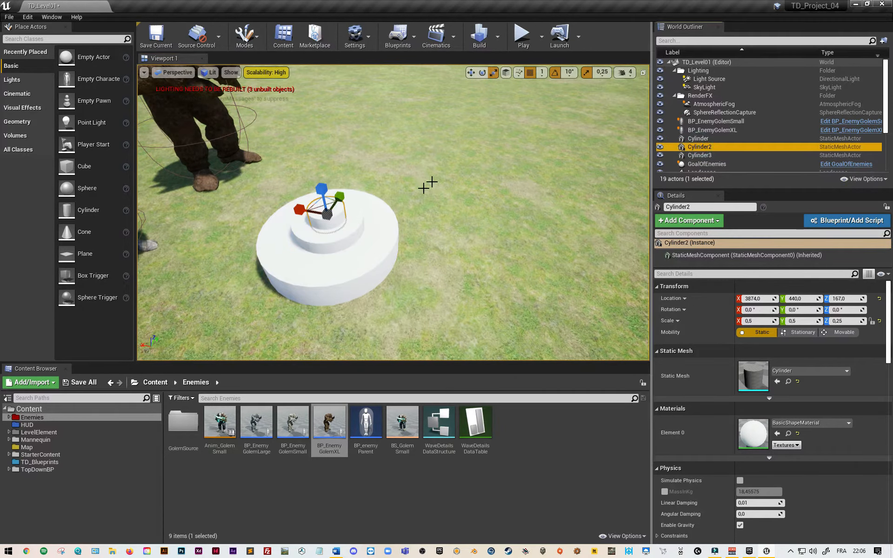
click(378, 225)
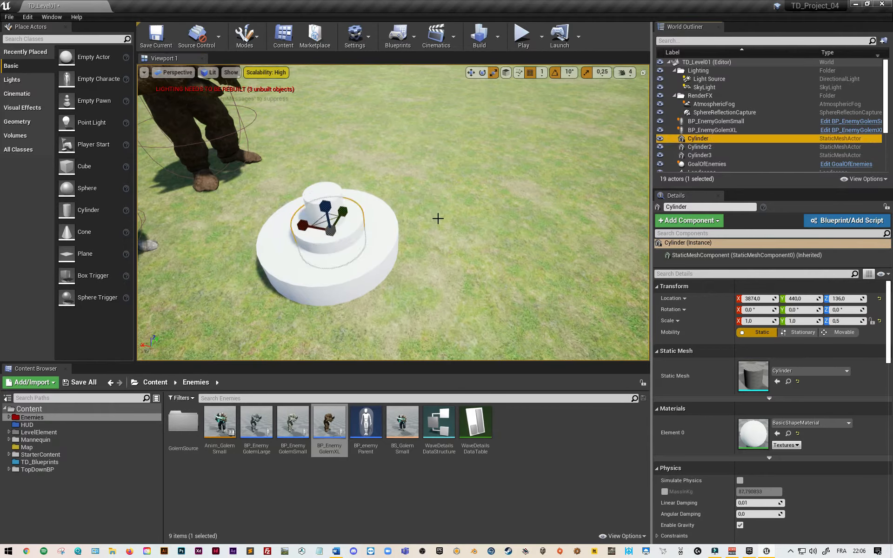
key(f)
click(365, 209)
shift+click(700, 155)
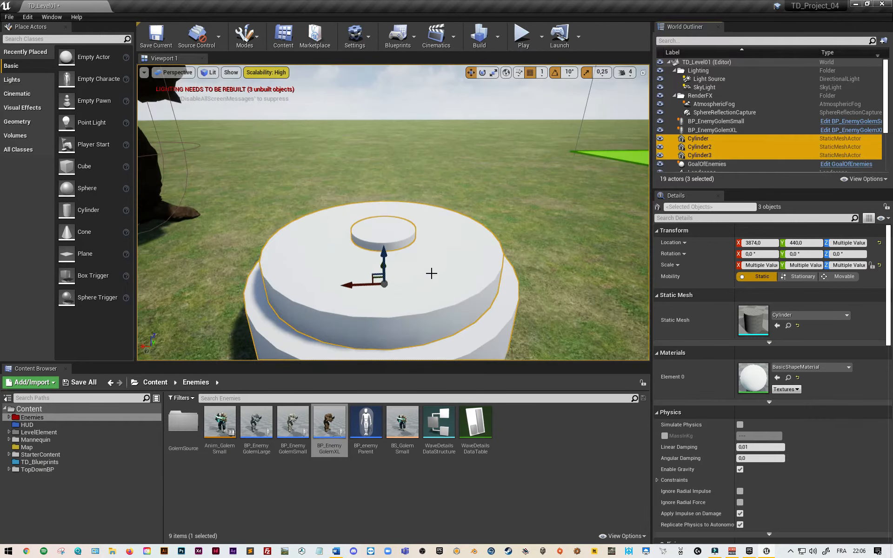
right_click(417, 276)
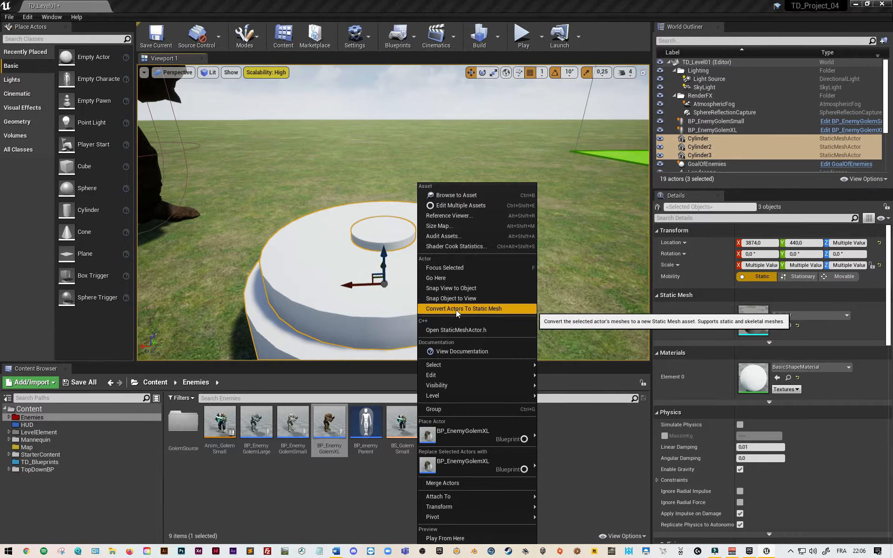
click(456, 309)
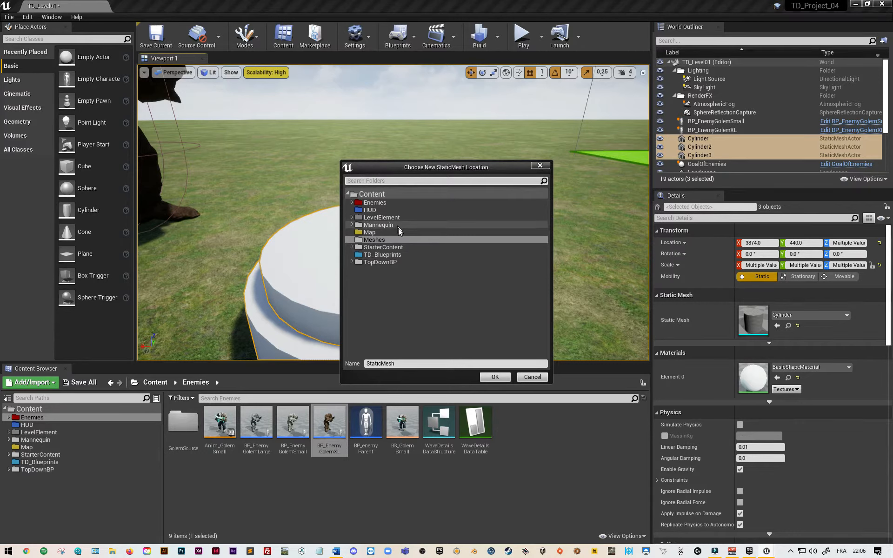
click(356, 219)
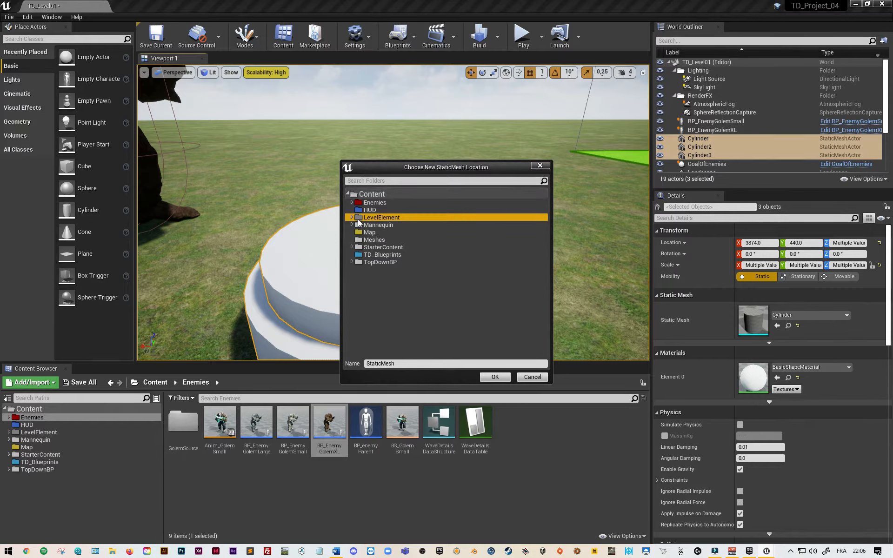
double_click(357, 219)
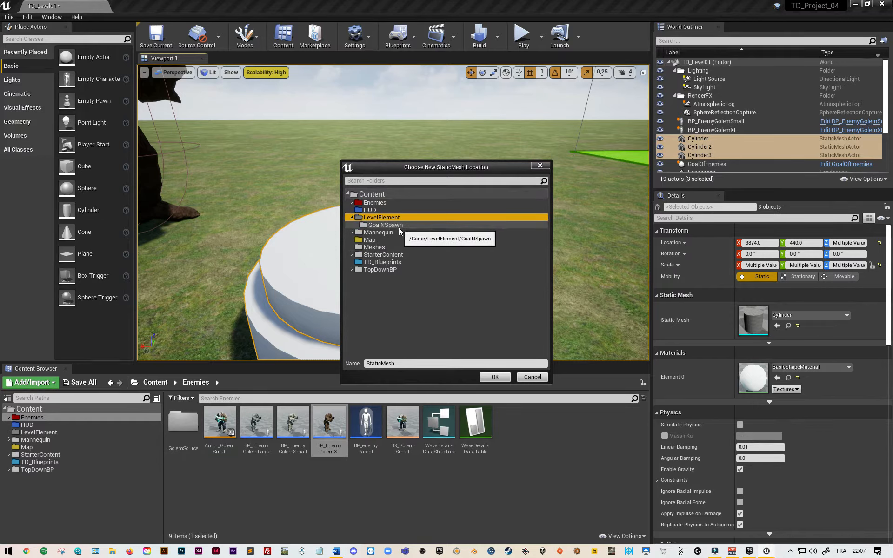
click(371, 193)
click(495, 376)
Create a new folder named Turrets inside the LevelElement content folder.
click(155, 381)
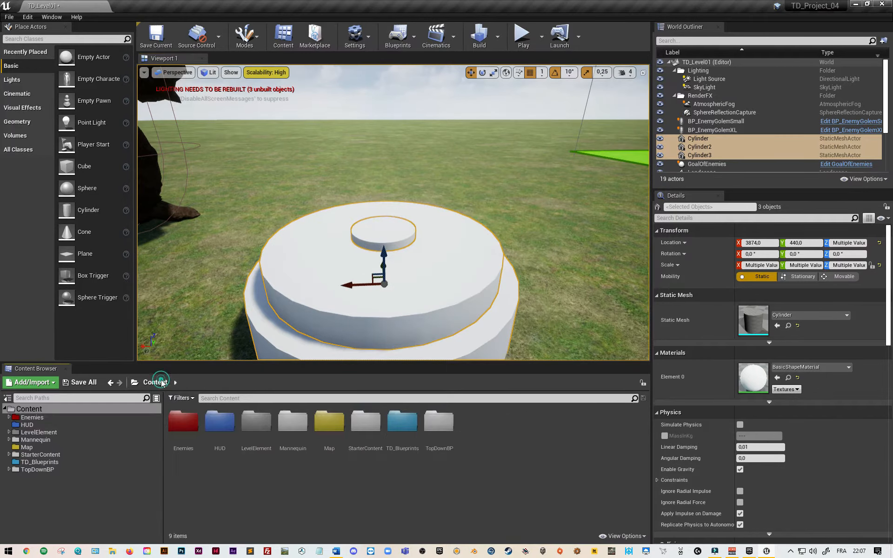
double_click(259, 429)
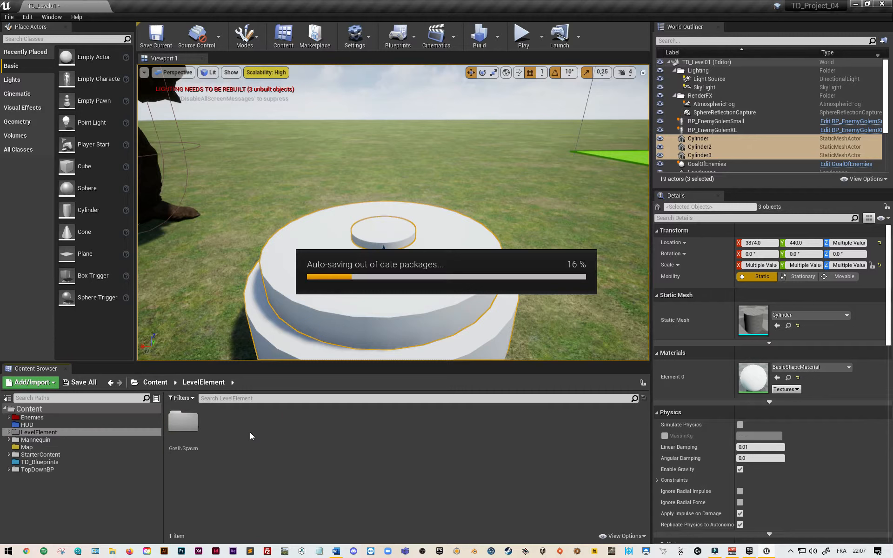
right_click(239, 434)
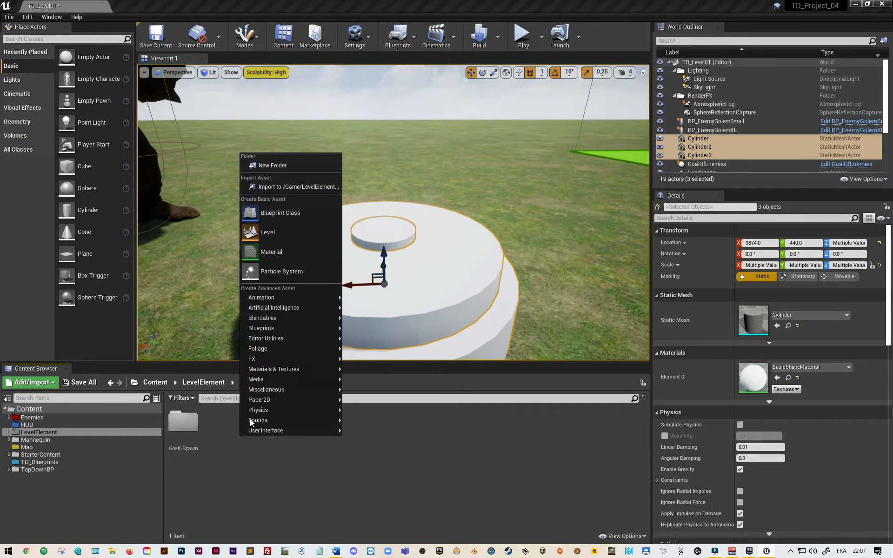
click(279, 166)
text(Turrets)
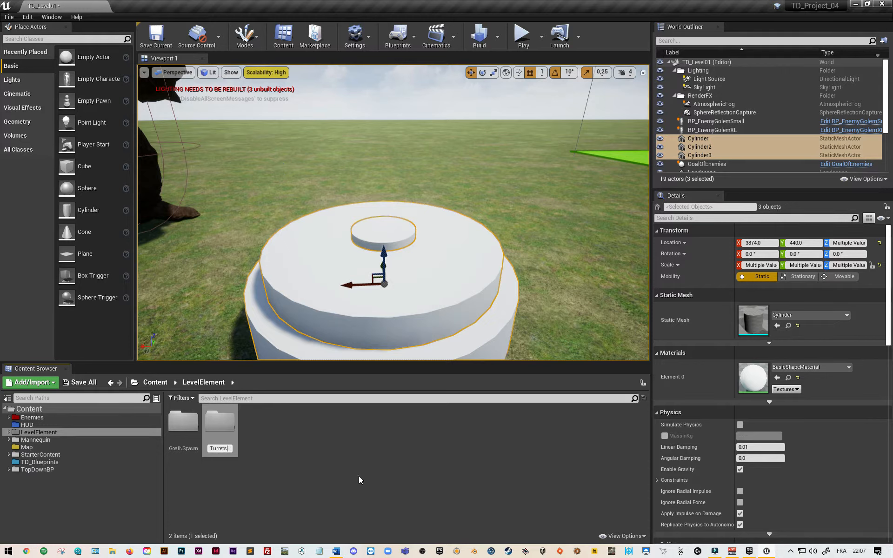
key(Return)
Convert the three selected cylinders to a static mesh named Platform, stored in the LevelElement/Turrets folder.
right_click(423, 286)
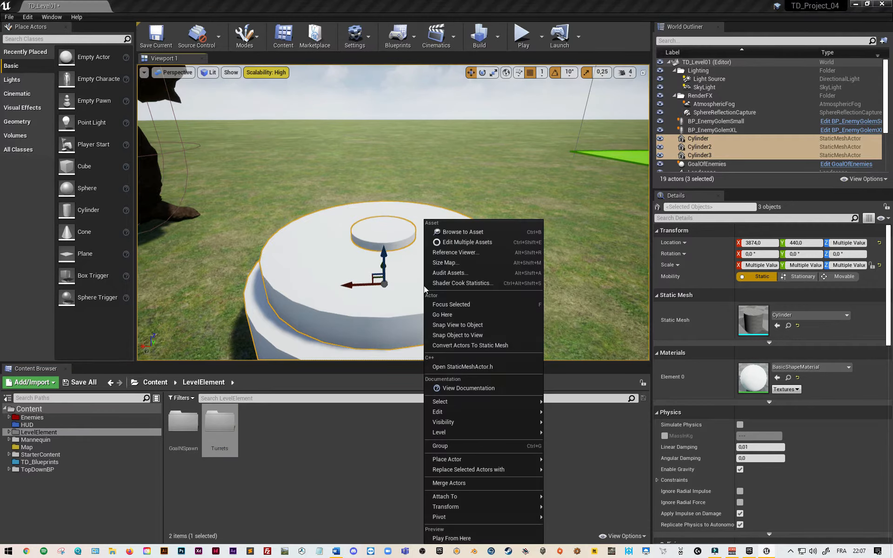
click(467, 346)
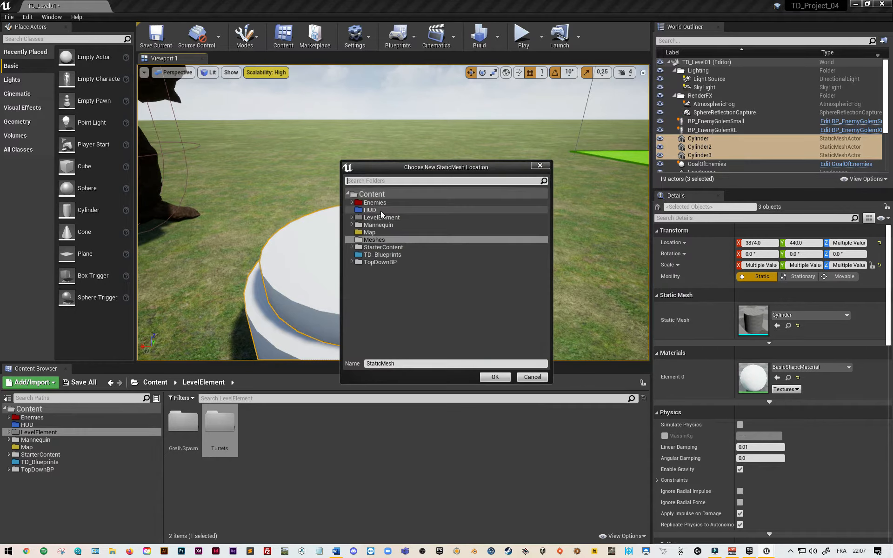
click(351, 217)
click(384, 233)
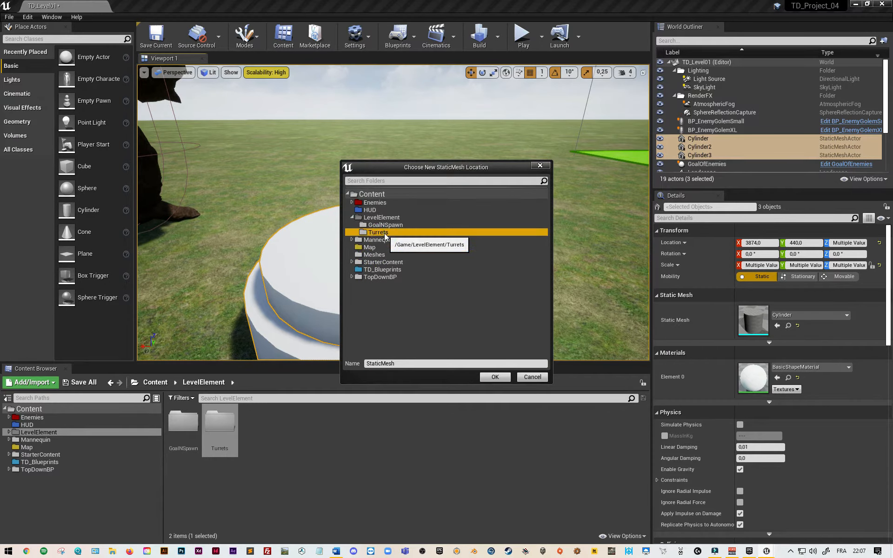
click(415, 364)
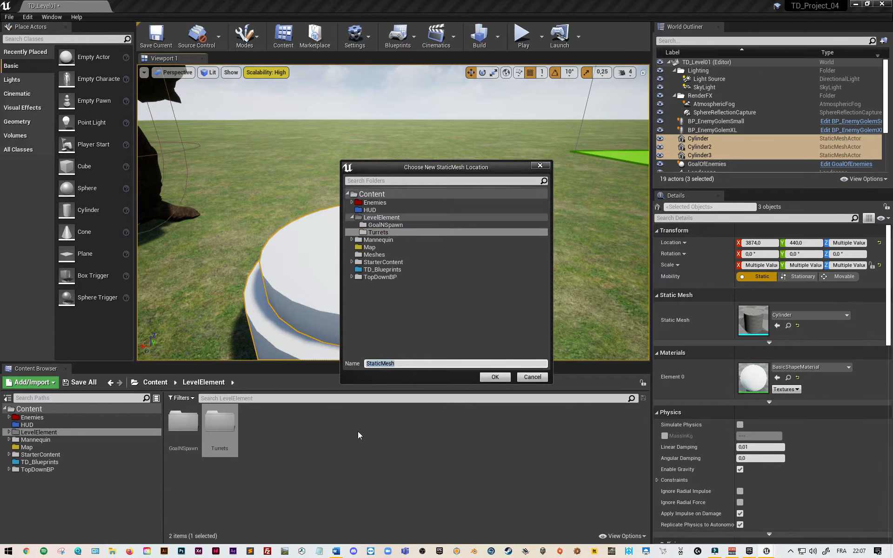
text(Pla)
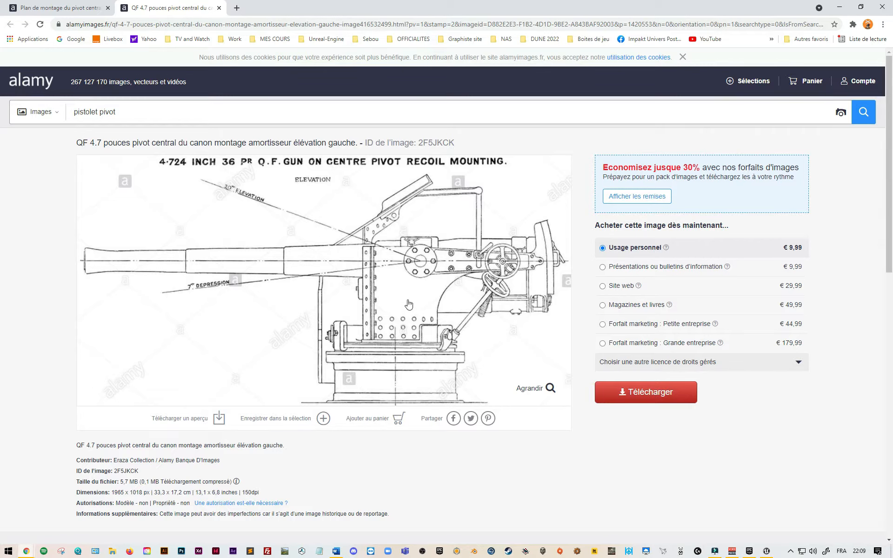
Return to Unreal Editor and create a Blueprint class named TurretBase in the Turrets folder, with Actor as its parent class.
click(841, 8)
right_click(269, 451)
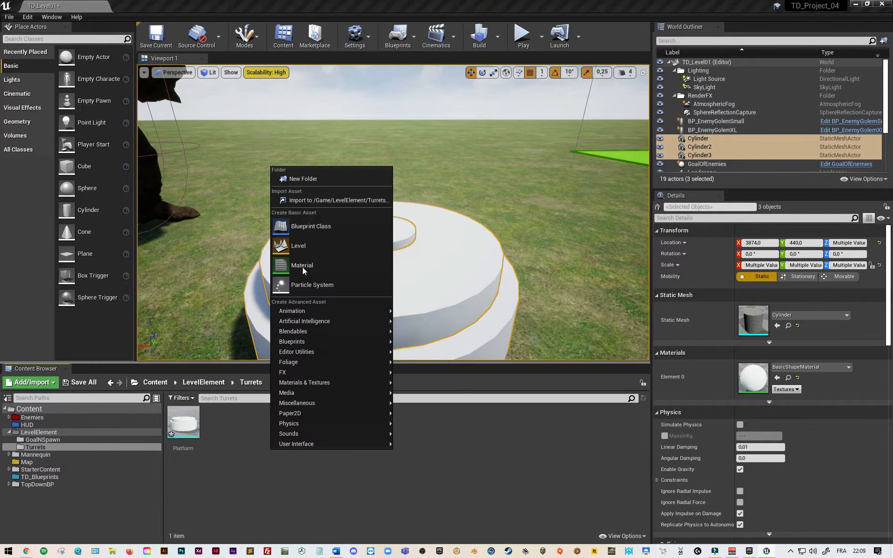
click(326, 228)
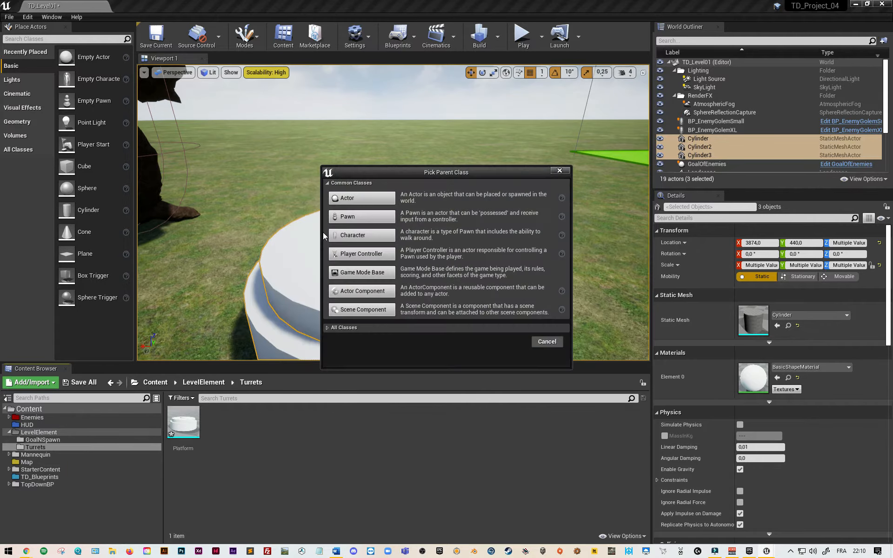
click(356, 198)
text(Turre)
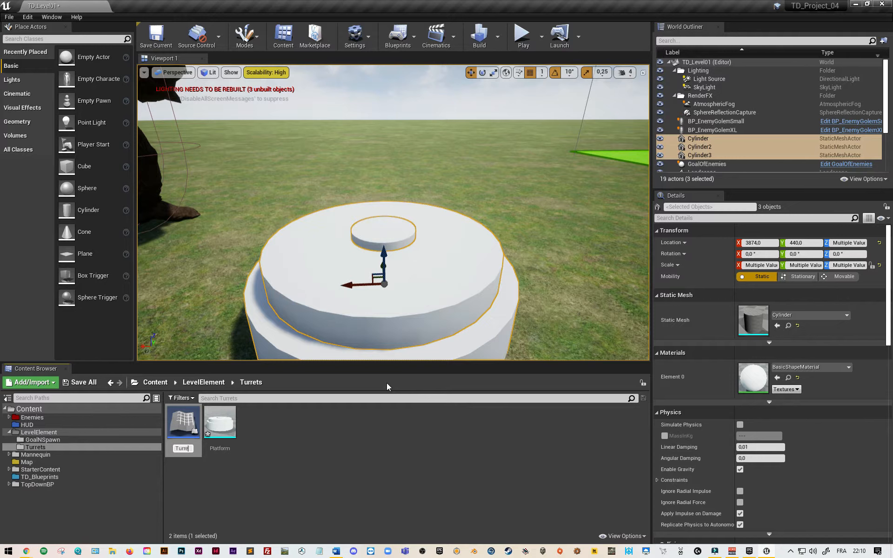
text(tBase)
key(Return)
Open the TurretBase blueprint and add a Static Mesh component named Platform.
double_click(223, 429)
click(37, 40)
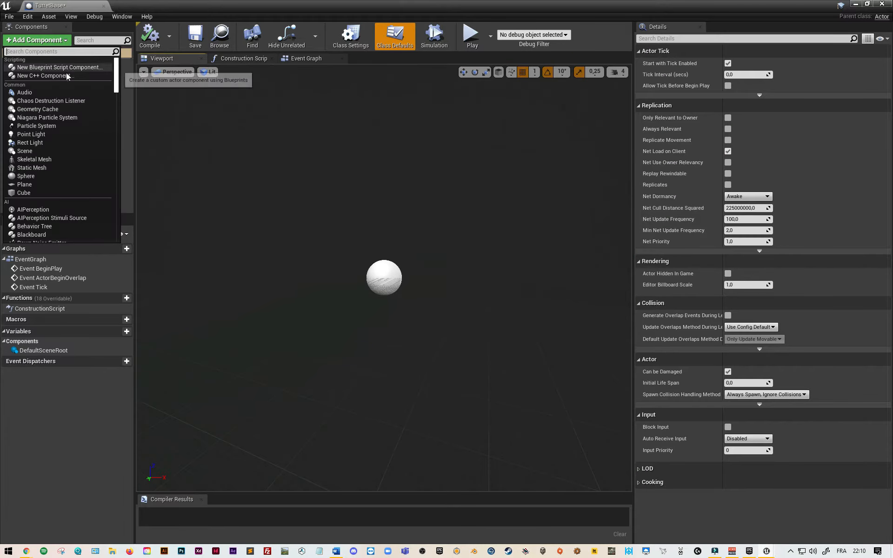
click(43, 168)
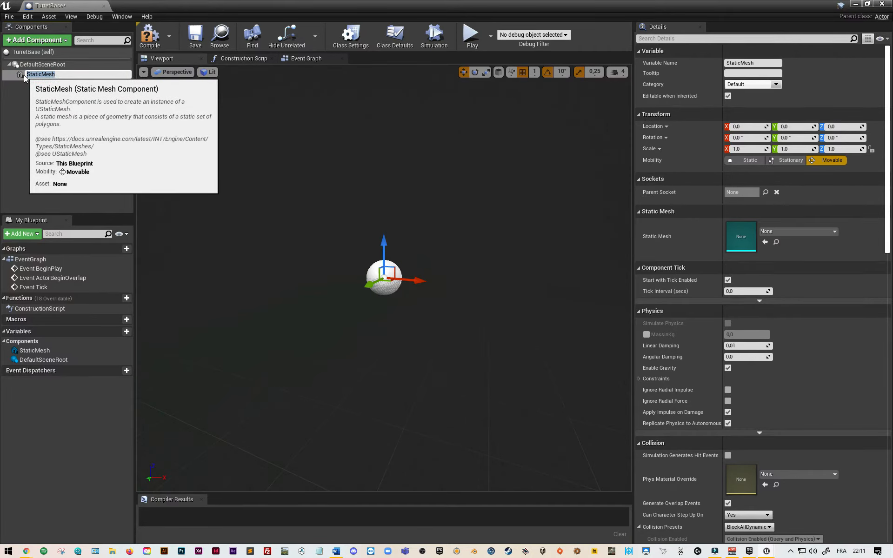
text(Platform)
key(Return)
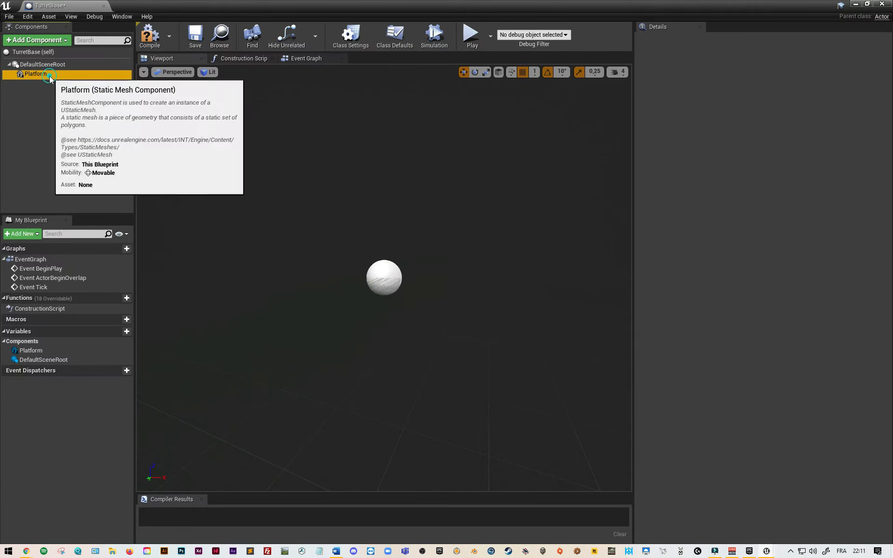
Assign the Platform static mesh to the Platform component.
click(834, 232)
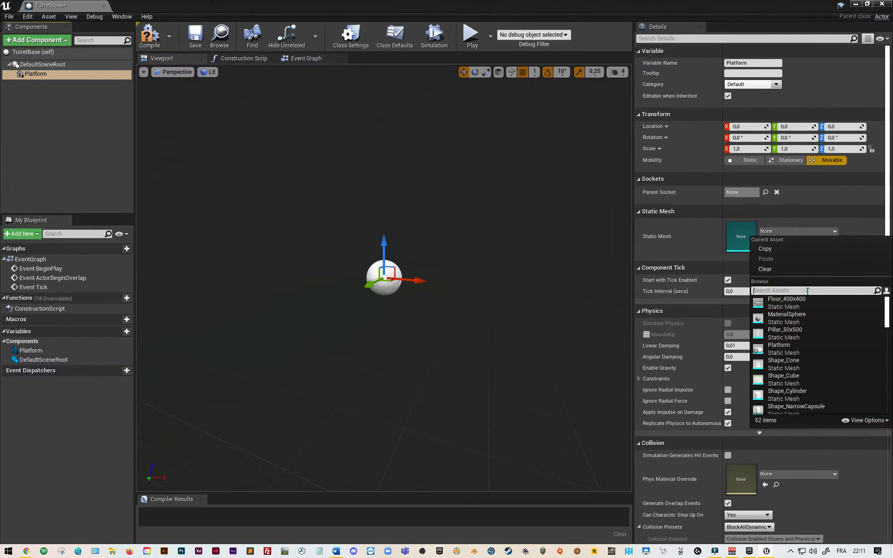
text(Plat)
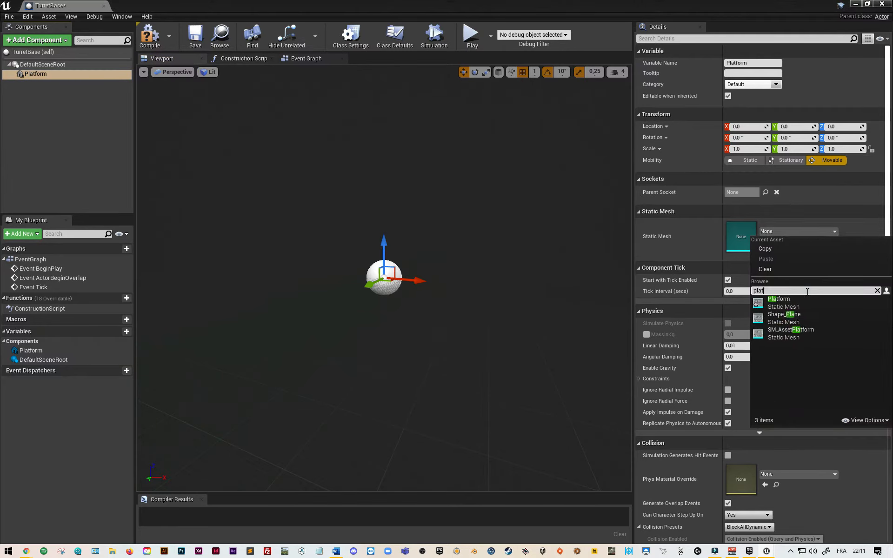
click(803, 302)
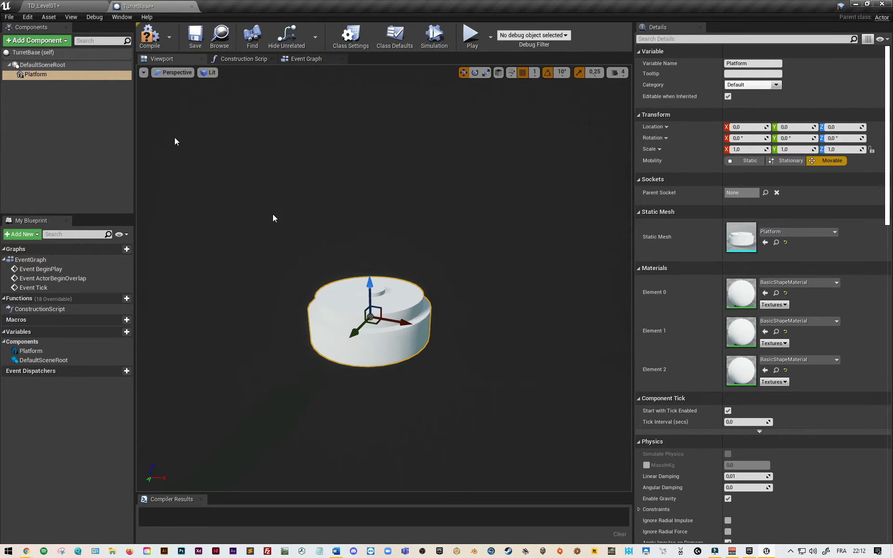
Add a Cylinder component as a child of the Platform component.
click(65, 41)
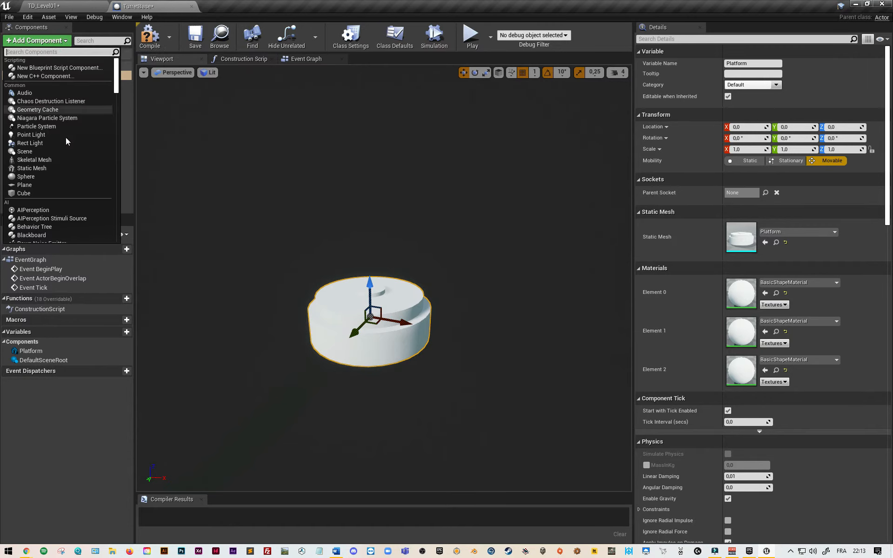
text(cylinder)
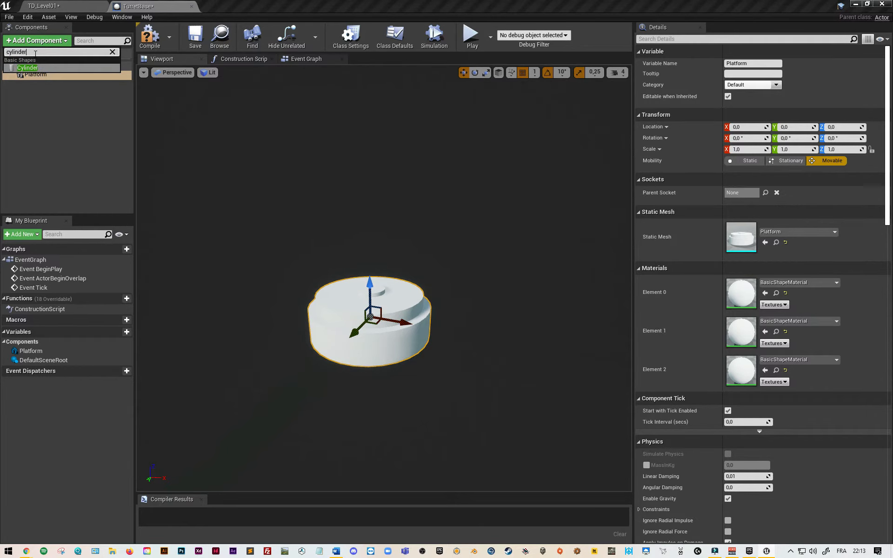
click(28, 68)
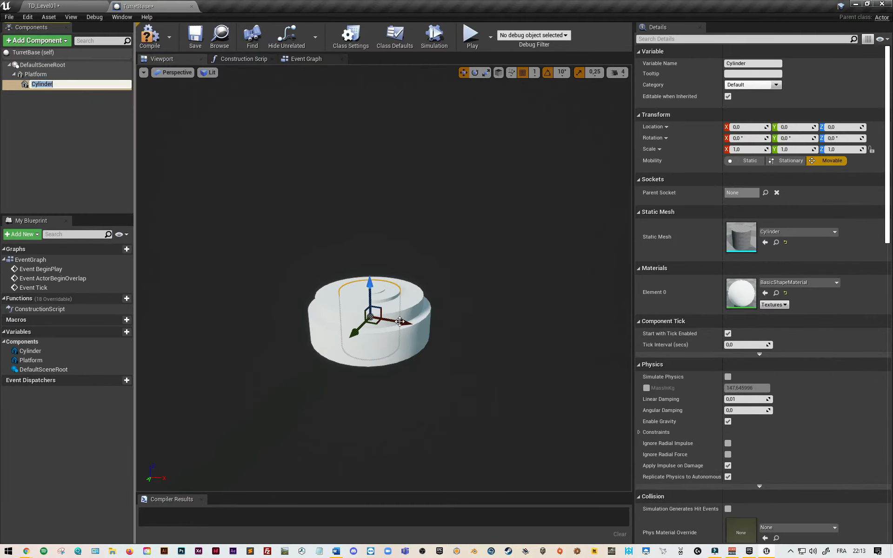
Raise the new cylinder to Z 61 on top of the platform and scale it to 1.5 × 1.5 × 0.25.
click(371, 285)
drag(367, 283, 367, 213)
mouse_move(367, 213)
right_down()
mouse_move(364, 186)
mouse_move(362, 200)
right_up()
drag(359, 161, 368, 224)
key(r)
key(w)
right_drag(368, 224, 365, 260)
key(r)
drag(356, 312, 395, 311)
key(w)
key(e)
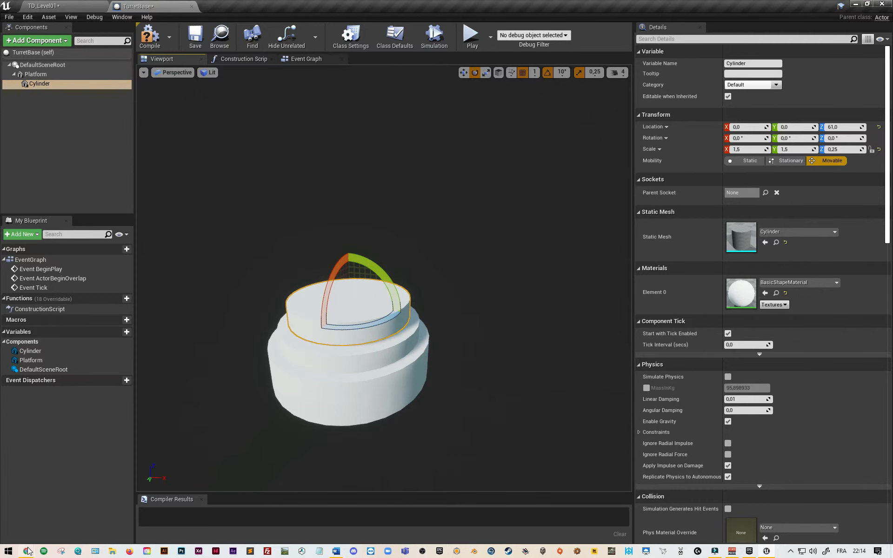
Examine the elevation and plan drawings of the centre-pivot gun in the web browser and return to Unreal Editor.
mouse_move(28, 551)
click(123, 514)
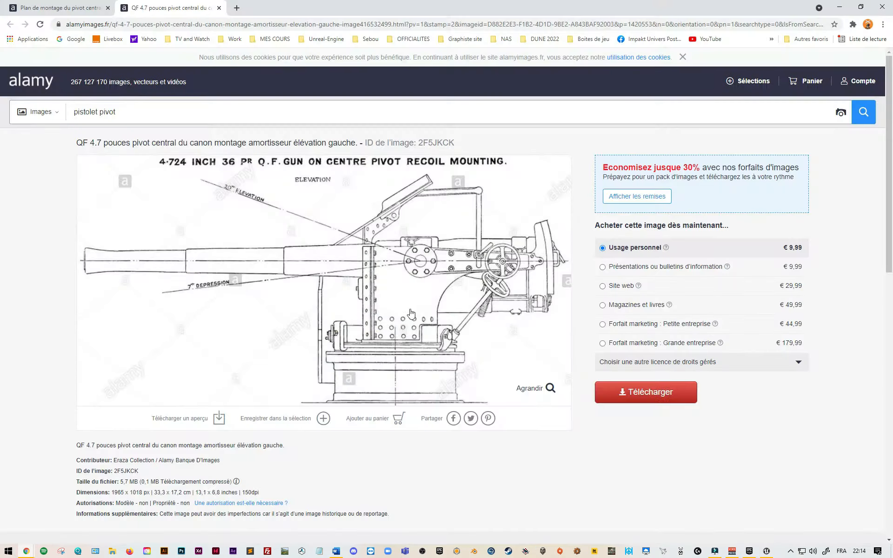
click(82, 6)
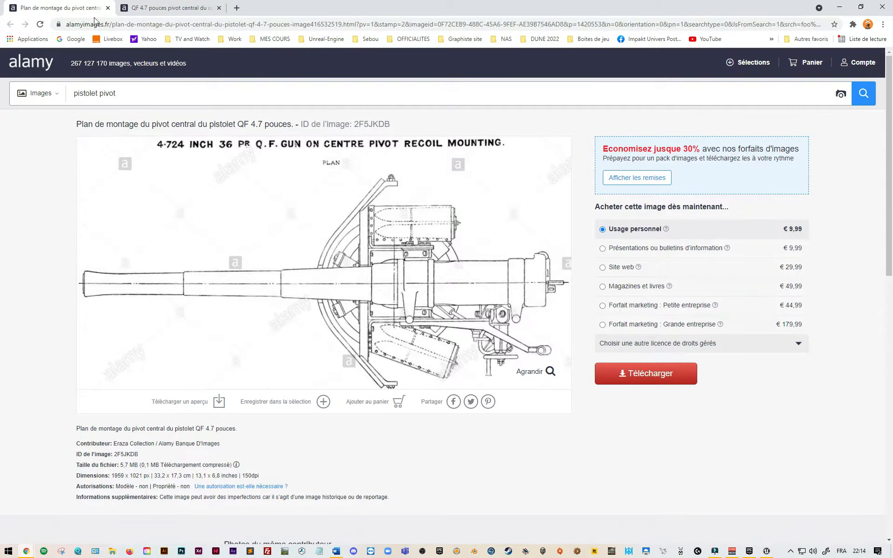
key(alt+Tab)
Add a Cube component named PlateLeft as a child of the Cylinder component.
click(63, 41)
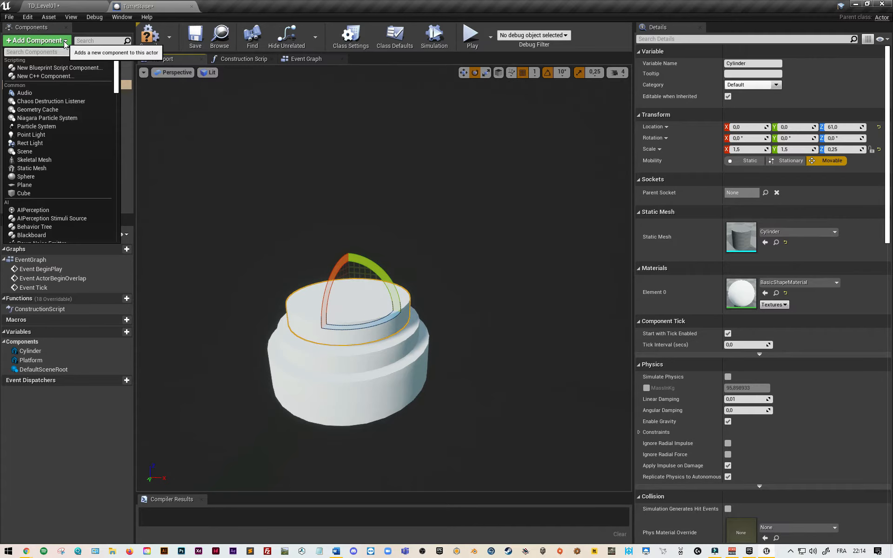
click(30, 194)
text(PlateLeft)
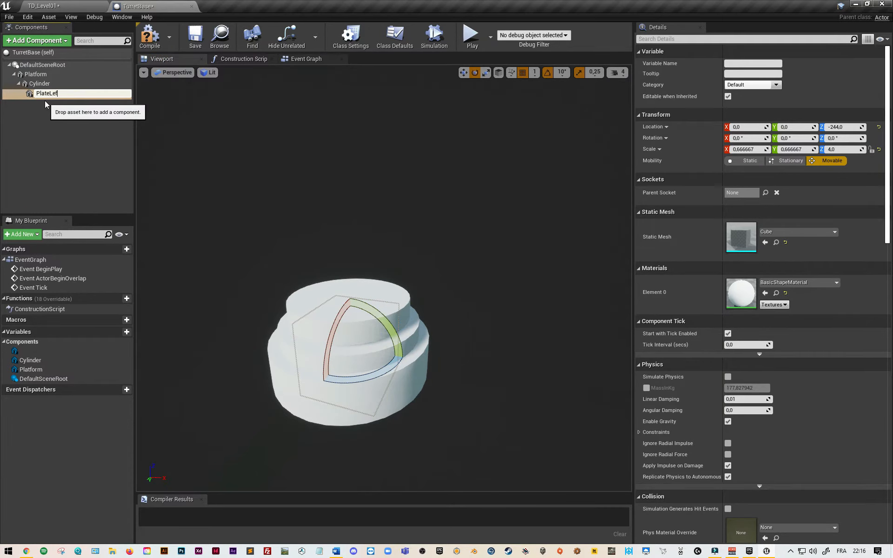
key(Return)
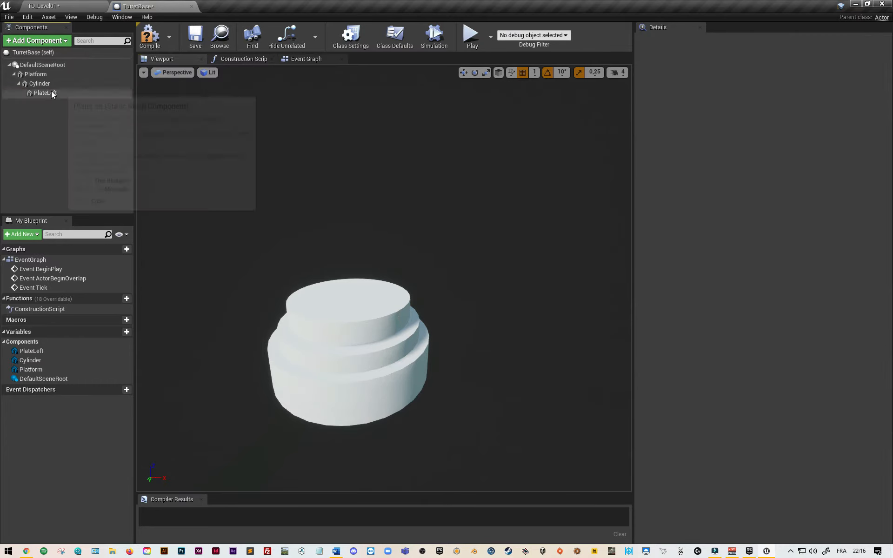
Raise PlateLeft to Z 192, thin it to a Y scale of about 0.167, and offset it to about Y 21.3.
drag(350, 317, 342, 235)
right_drag(342, 235, 279, 246)
key(r)
drag(325, 320, 372, 320)
key(w)
drag(329, 321, 290, 324)
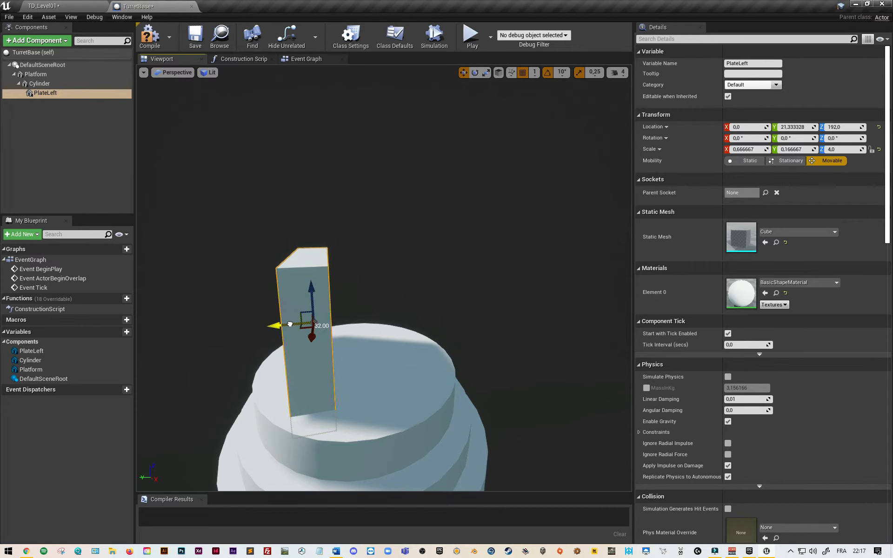
Duplicate the PlateLeft component and name the copy PlateRight.
right_click(57, 86)
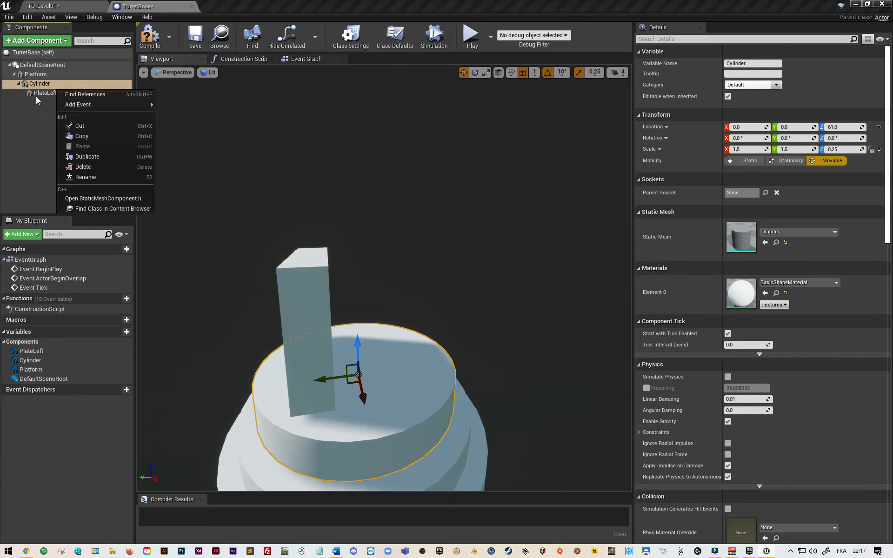
click(38, 93)
right_click(43, 95)
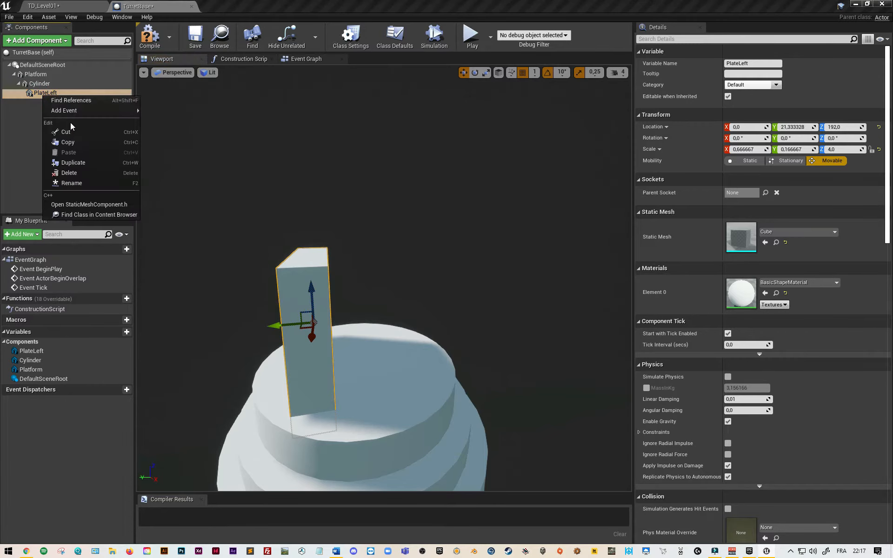
click(87, 163)
drag(68, 103, 51, 103)
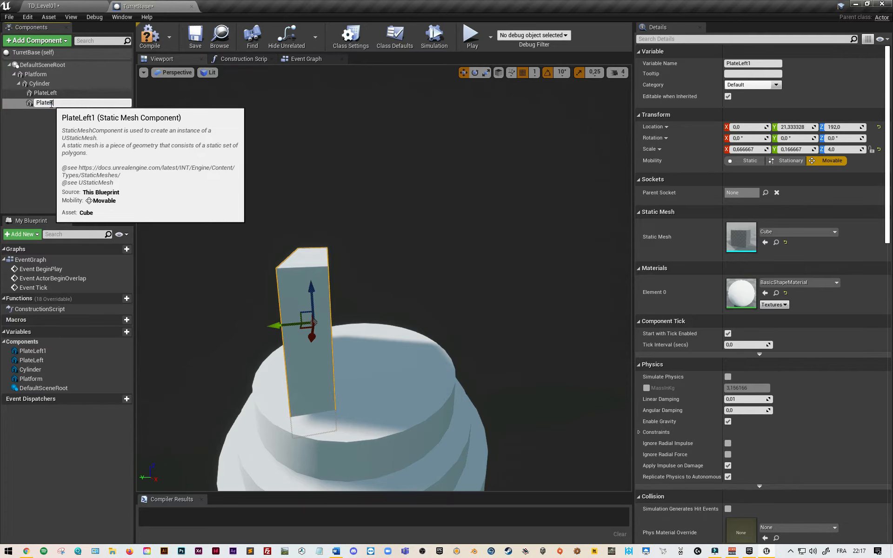
text(Right)
key(Return)
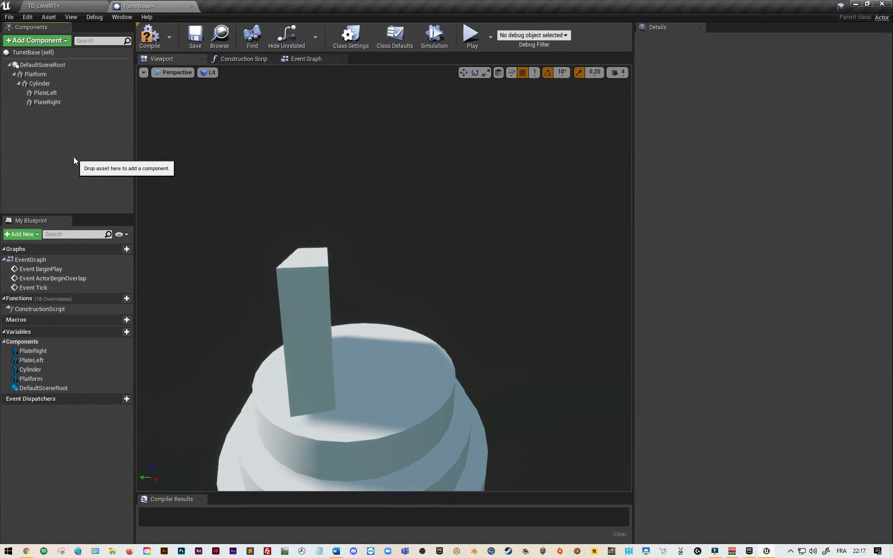
Move PlateRight to the opposite side of the cylinder at Y -25 and adjust PlateLeft's Y location.
click(67, 102)
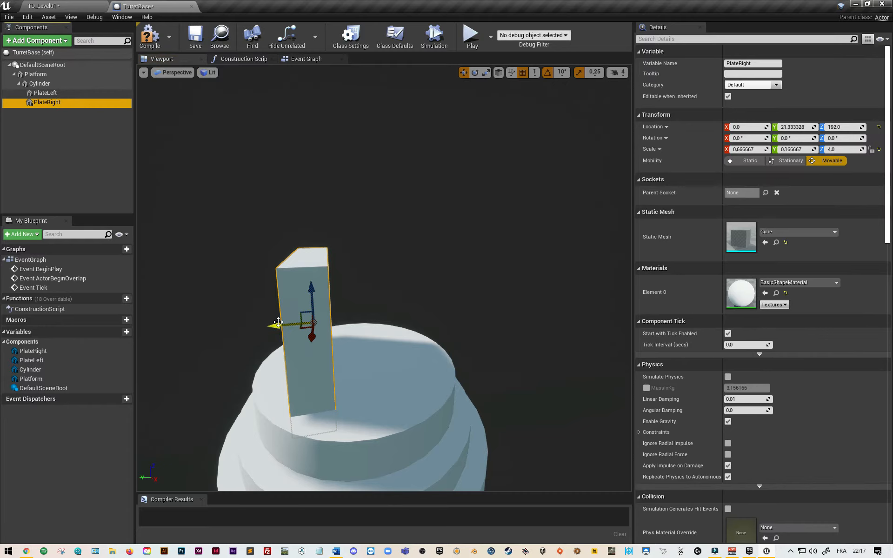
drag(276, 324, 366, 324)
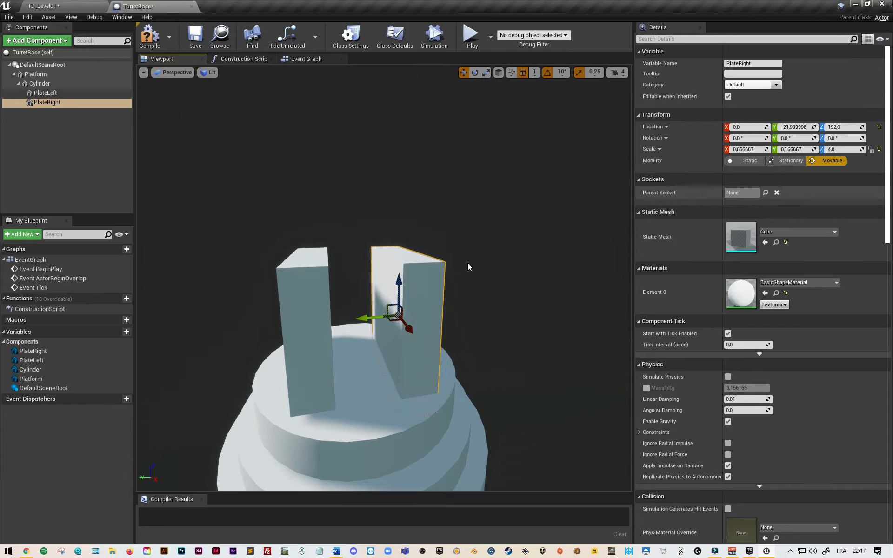
drag(364, 318, 368, 317)
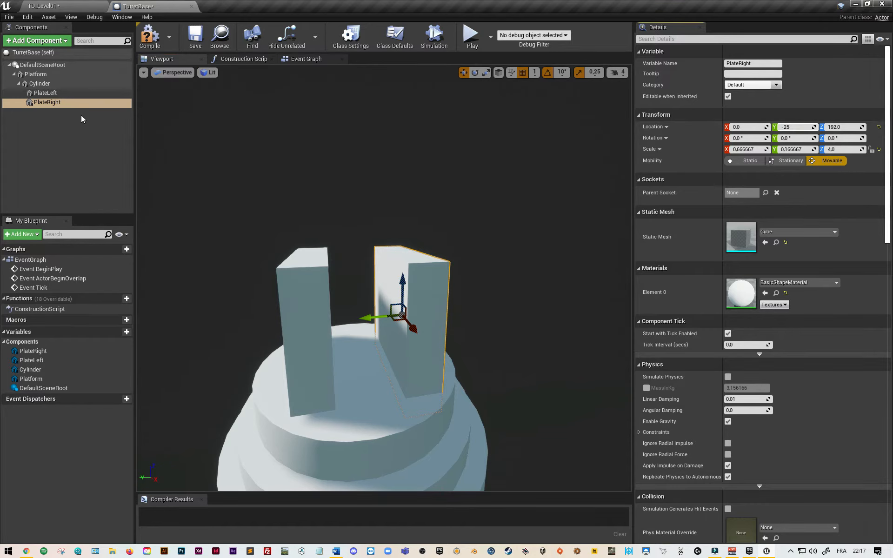
click(46, 93)
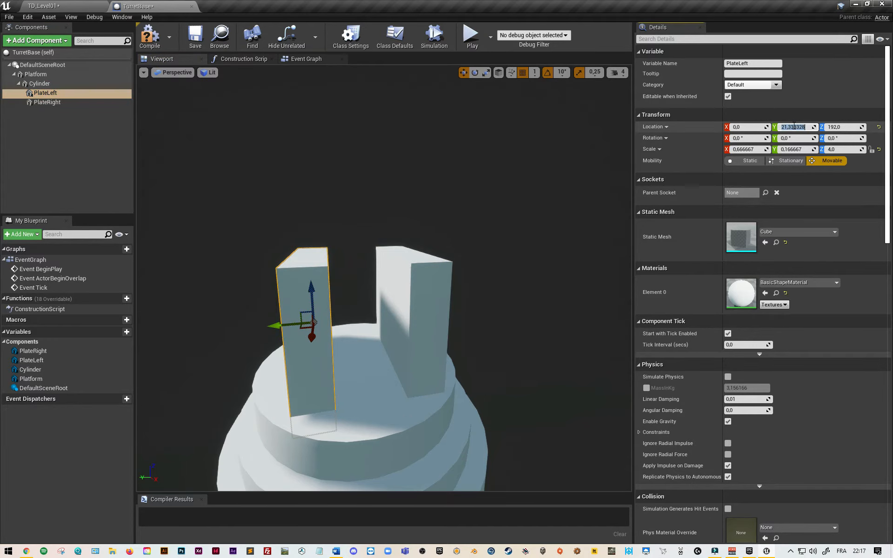
key(Return)
Add another Cylinder component alongside the plates, raise it to Z 564 and rotate it 90° about X.
click(55, 102)
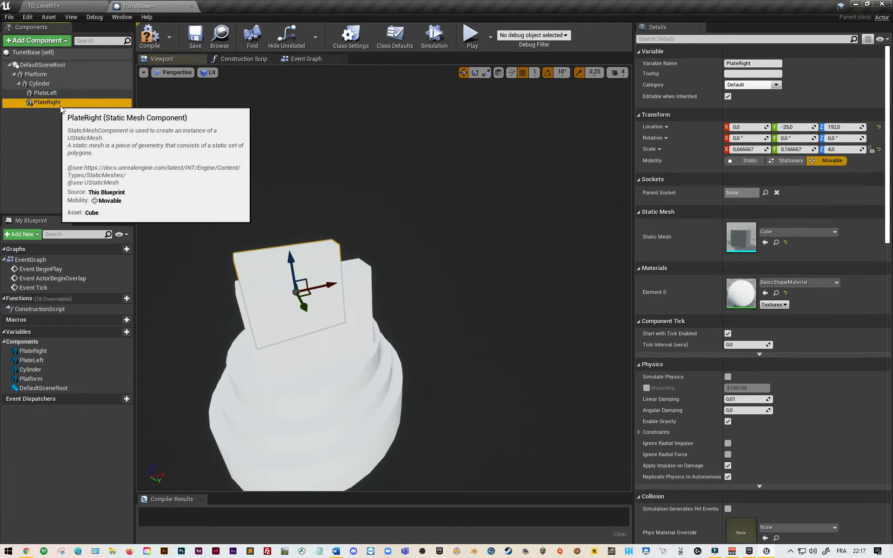
click(65, 42)
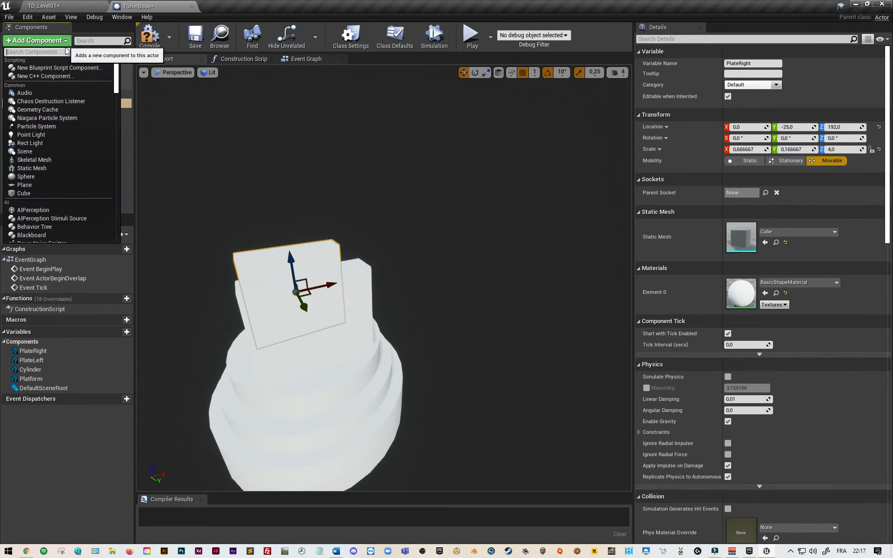
text(cyl)
key(Return)
key(Return)
key(e)
drag(419, 199, 513, 229)
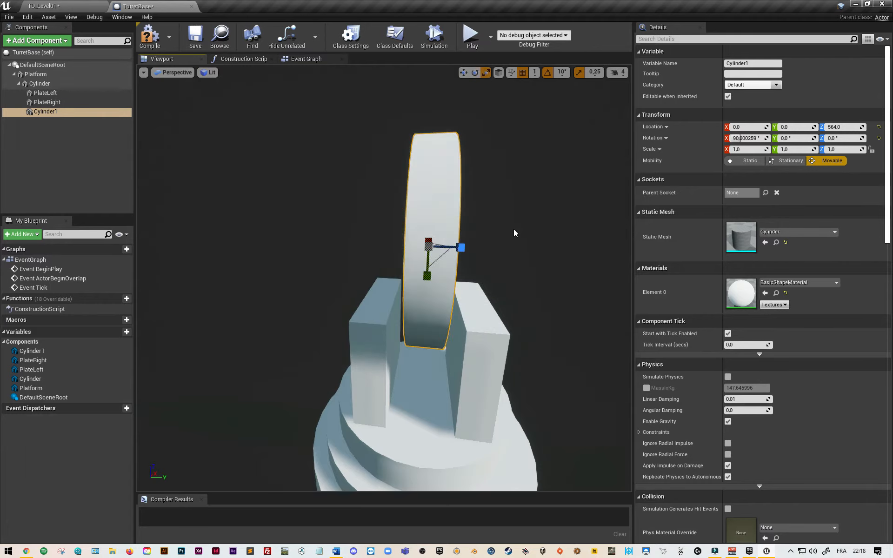
Scale the rotated cylinder into a small axle that passes through both plates and lower it to their upper part.
key(r)
key(f)
drag(449, 270, 435, 286)
drag(470, 239, 539, 238)
key(w)
drag(439, 275, 439, 414)
right_drag(418, 298, 260, 316)
Rename the Cylinder component that carries the plates to Pivot and save the blueprint.
click(40, 85)
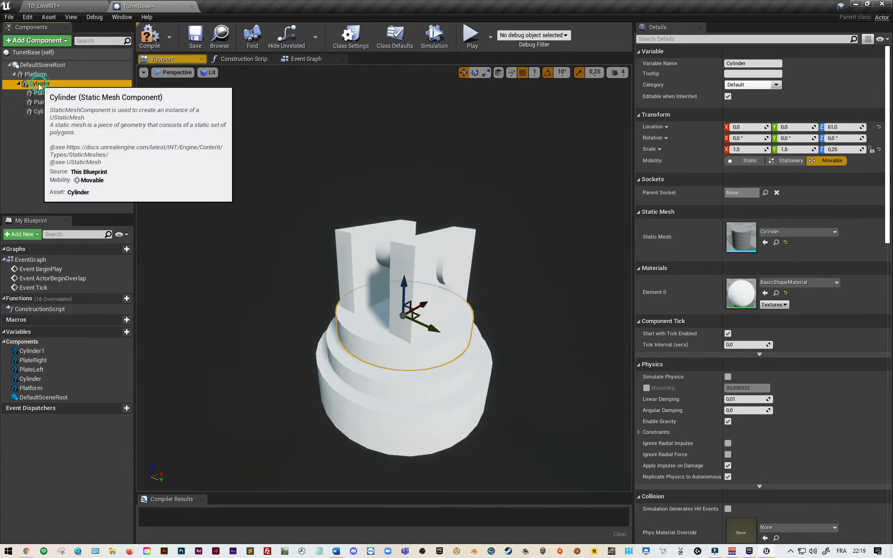
click(52, 87)
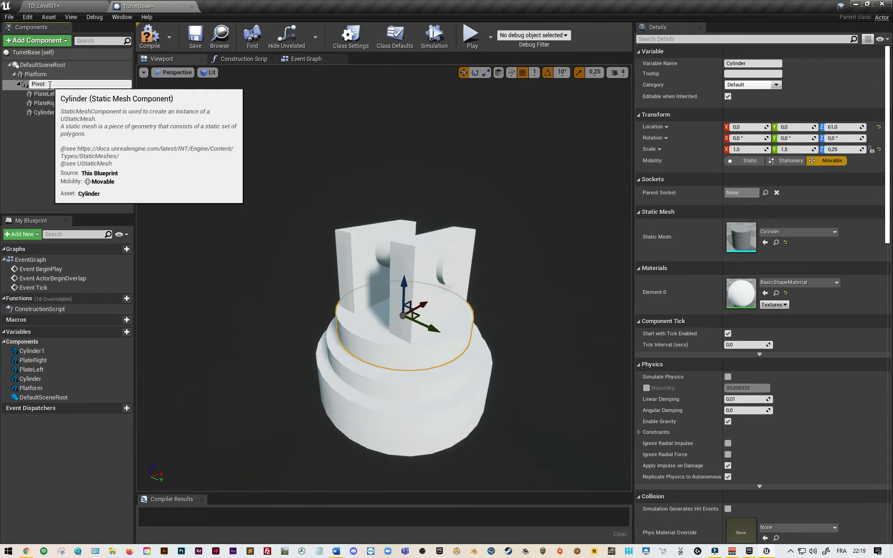
key(Return)
key(ctrl+s)
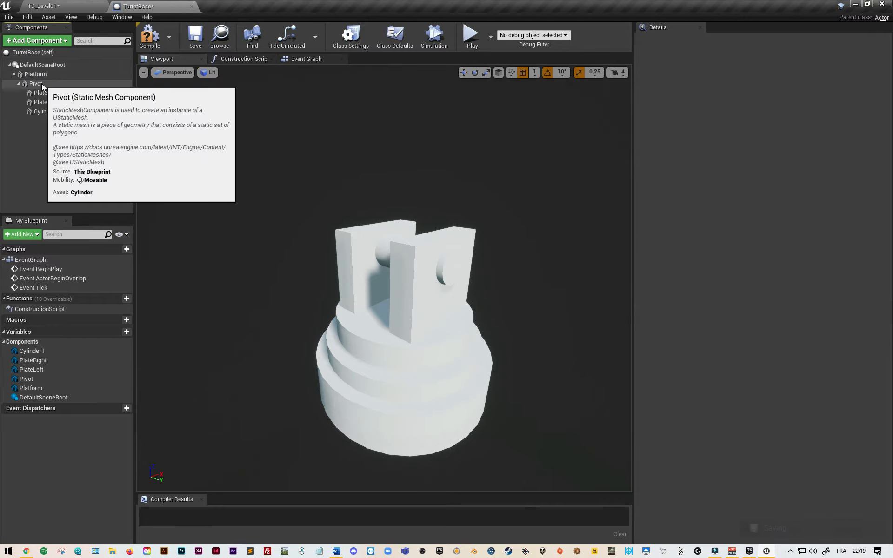
Add a Cube component named Cannon under Platform, scaled to 2.0 × 0.25 × 0.5 and raised to Z 141.
right_drag(384, 279, 447, 293)
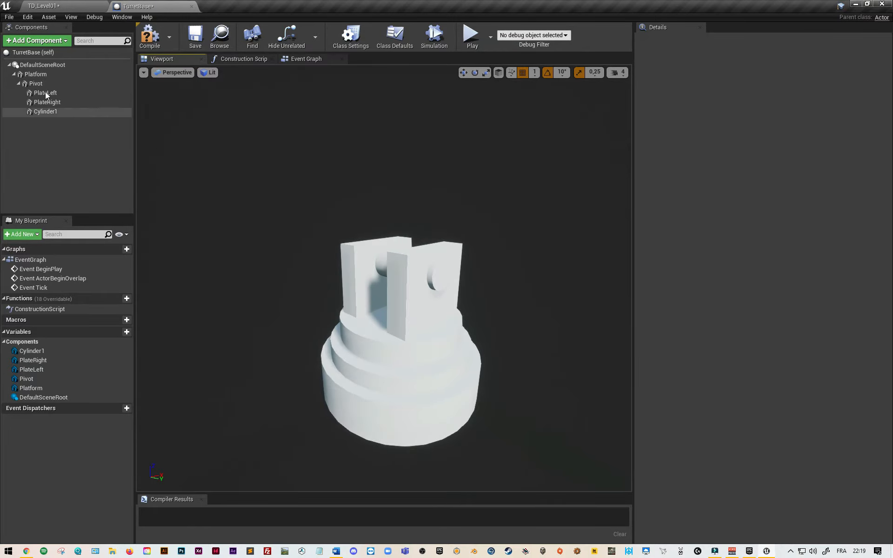
click(19, 84)
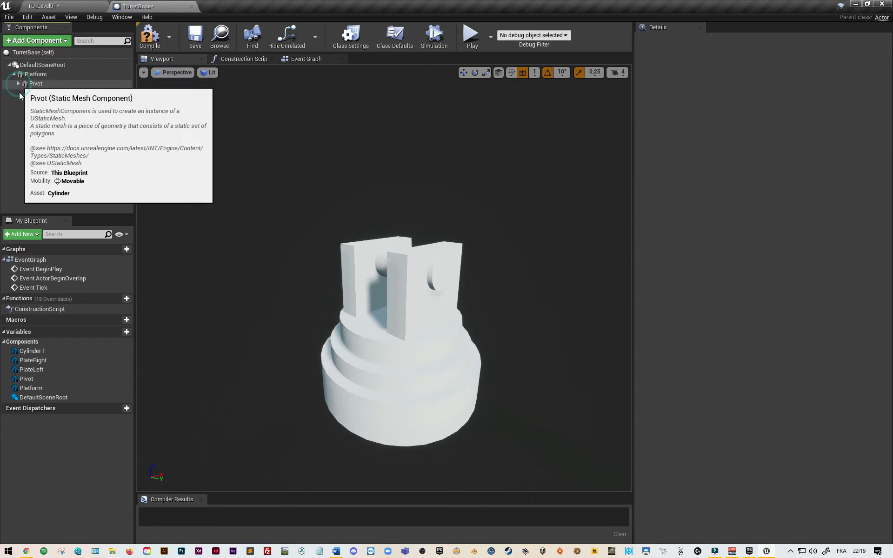
click(40, 74)
click(64, 40)
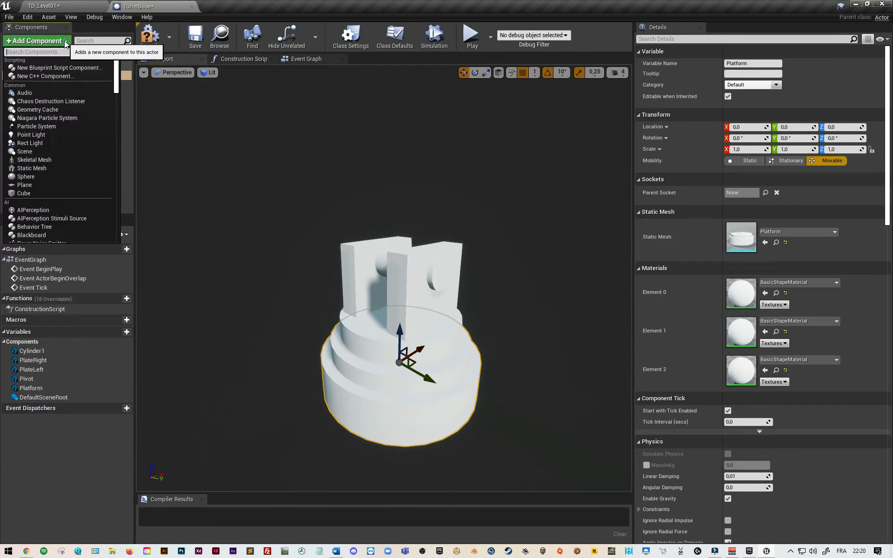
click(49, 191)
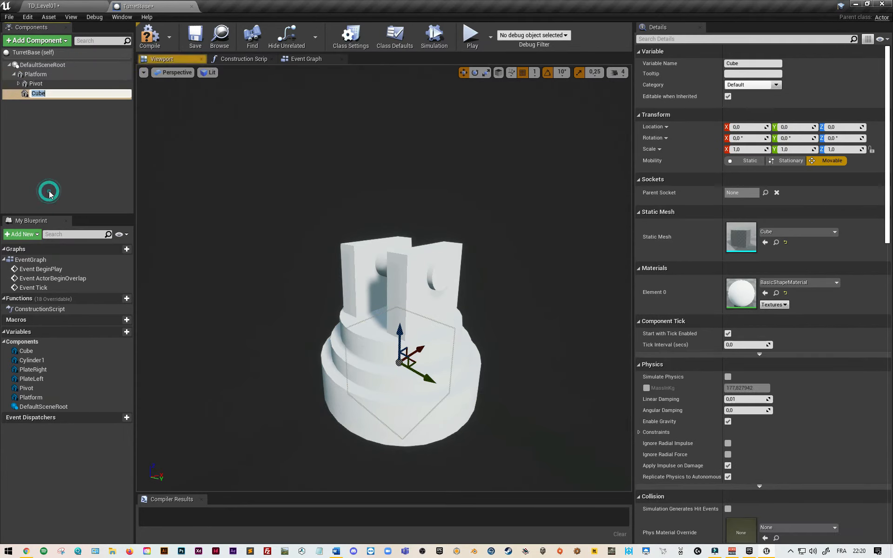
text(Cannon)
key(Return)
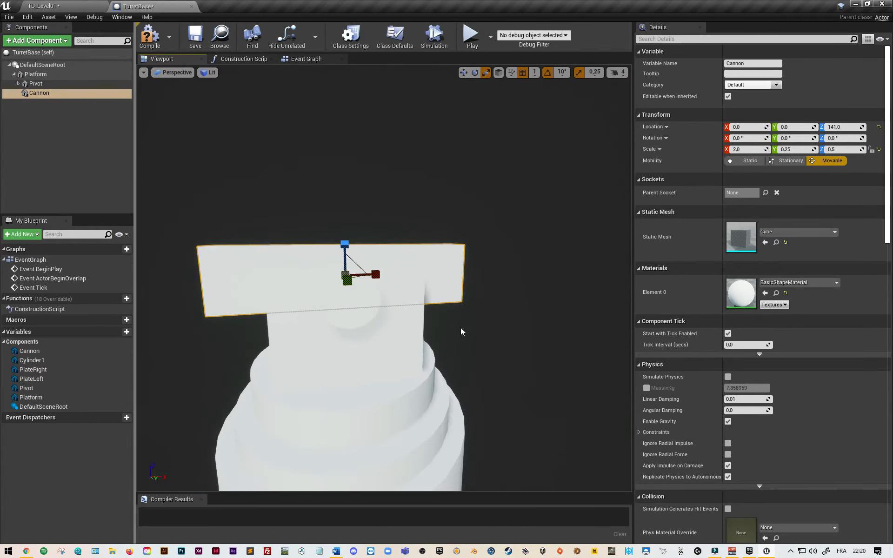
In the Left orthographic view, lower Cannon to Z 134 so that it is centred on the axle.
click(177, 73)
click(190, 122)
scroll(347, 235, up, 10)
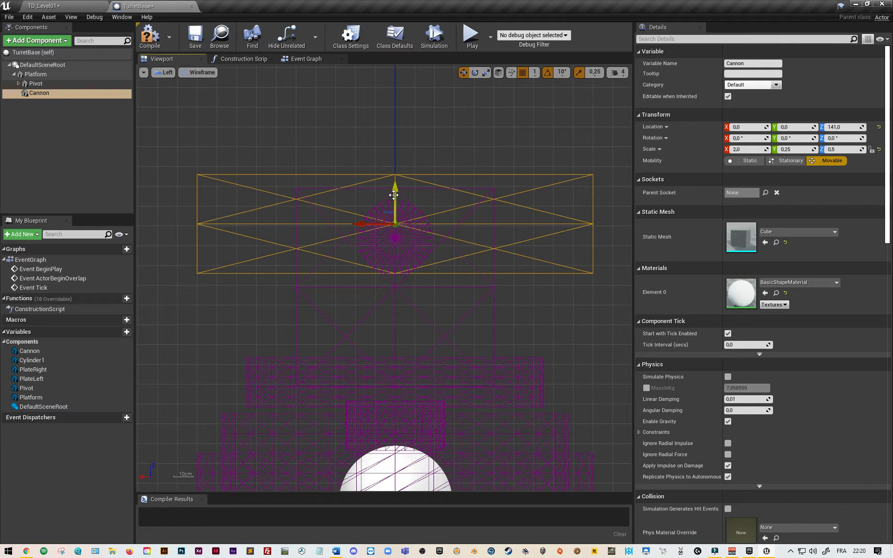
drag(394, 192, 396, 206)
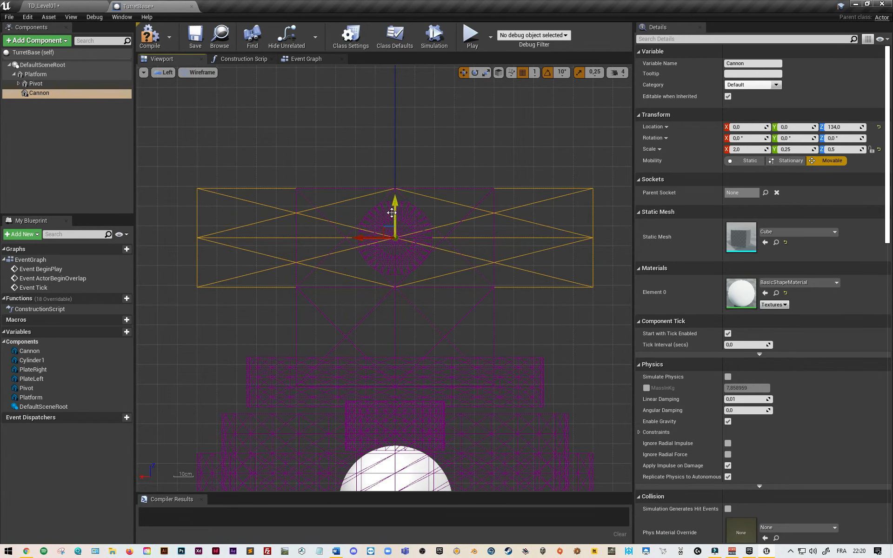
Compile the TurretBase blueprint and return the viewport to the perspective view.
click(147, 42)
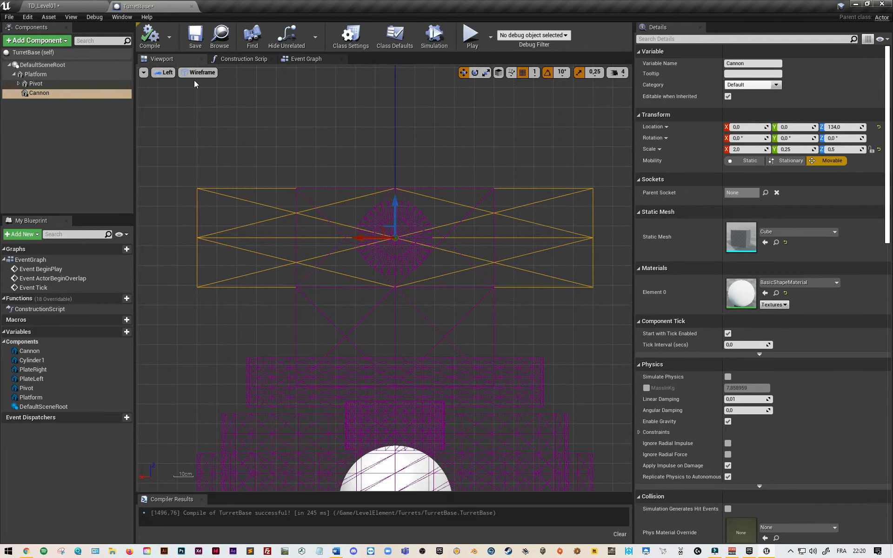
click(166, 74)
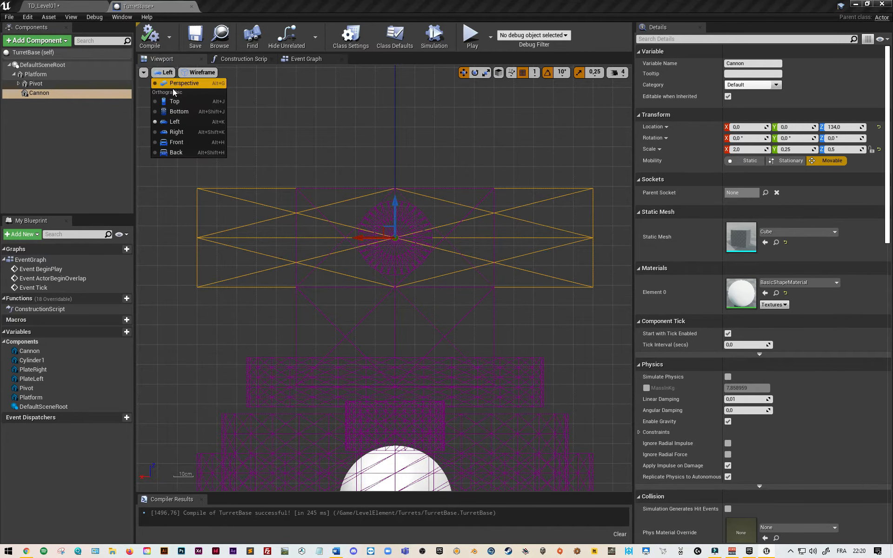
click(180, 83)
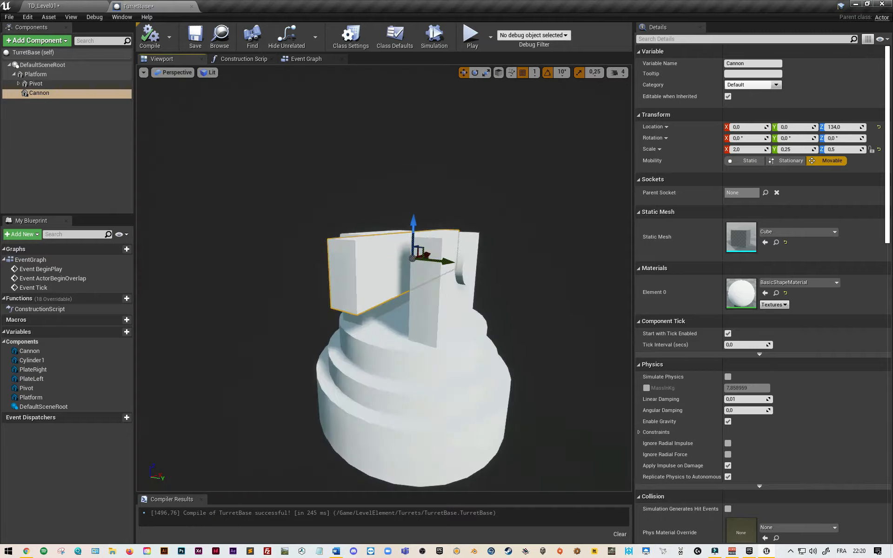
right_drag(384, 279, 344, 300)
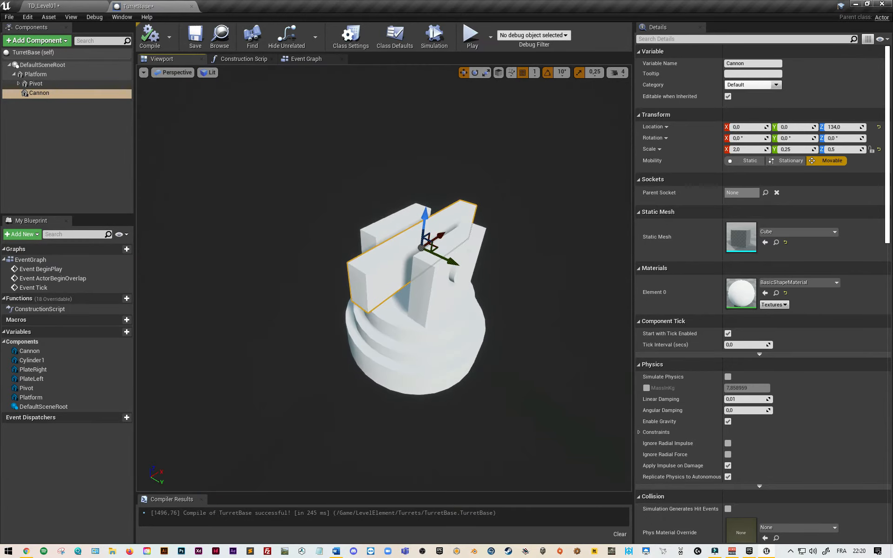
Add a Cube component under Cannon, scaled to 0.25 × 1.5 × 1.0 and placed at X 57, Y 44, Z -18.
click(61, 41)
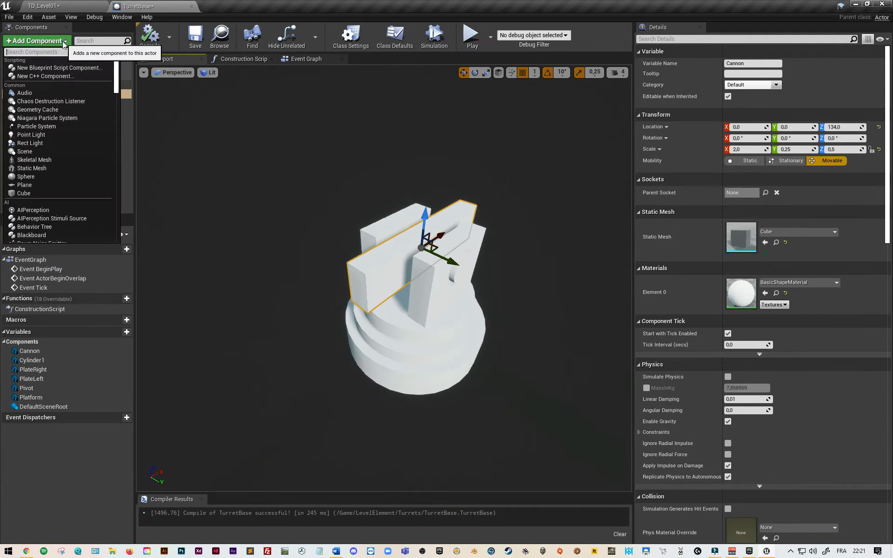
click(62, 193)
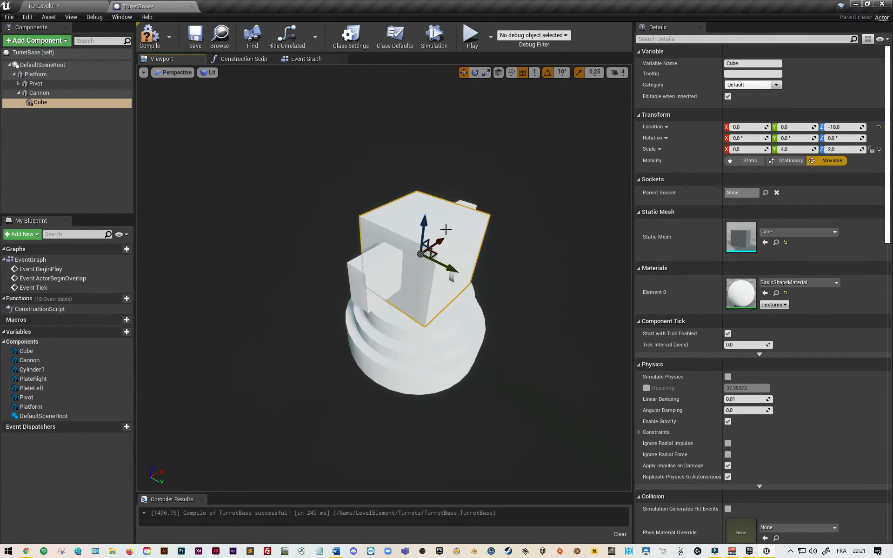
key(f)
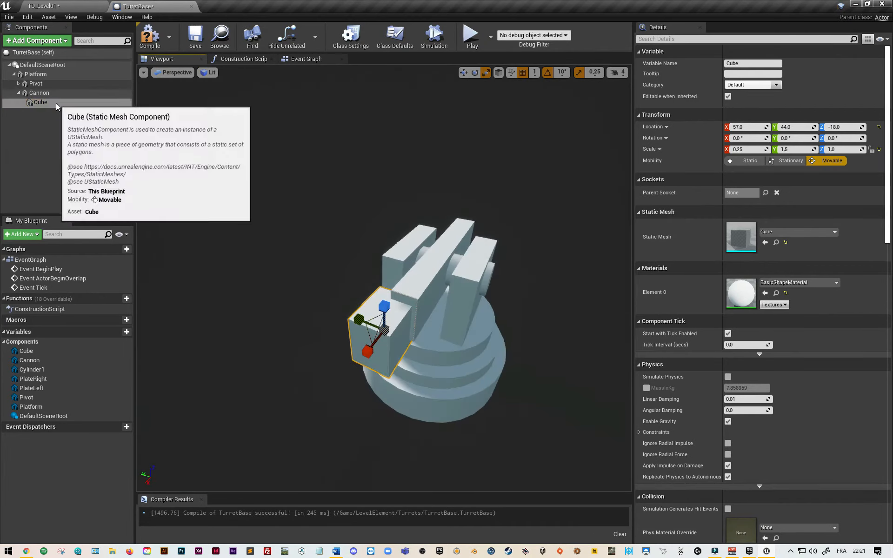
Duplicate the Cube component under Cannon and name the copy Cube2.
right_click(55, 103)
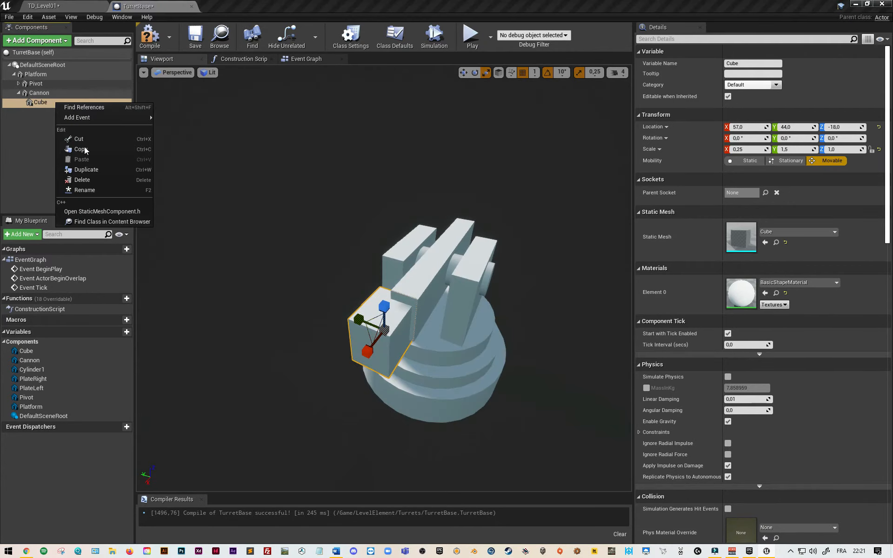
click(94, 172)
text(Cube2)
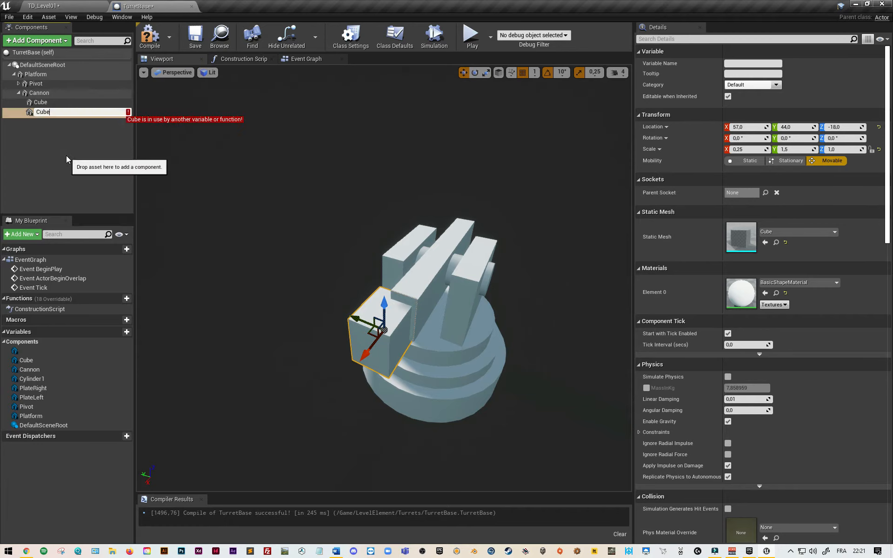
key(Return)
click(402, 366)
Turn off grid snapping for movement and set the scale snap increment to 0.03125.
click(535, 73)
click(523, 73)
click(595, 73)
click(603, 153)
Adjust the size of the cube block at the end of Cannon and raise it slightly.
drag(379, 328, 386, 330)
drag(390, 361, 393, 356)
key(w)
drag(407, 315, 408, 301)
right_drag(381, 336, 402, 331)
Duplicate the cube block once more as Cube3, then resize and reposition it at the rear of the cannon.
key(ctrl+w)
click(43, 119)
key(r)
drag(296, 360, 368, 367)
drag(361, 396, 358, 403)
key(w)
drag(360, 398, 350, 430)
right_drag(349, 431, 447, 419)
Add a Cylinder component under Cannon, turned 90° on Y to lie along the cannon and moved to its front at about X -60, Z 57.
click(47, 93)
click(65, 41)
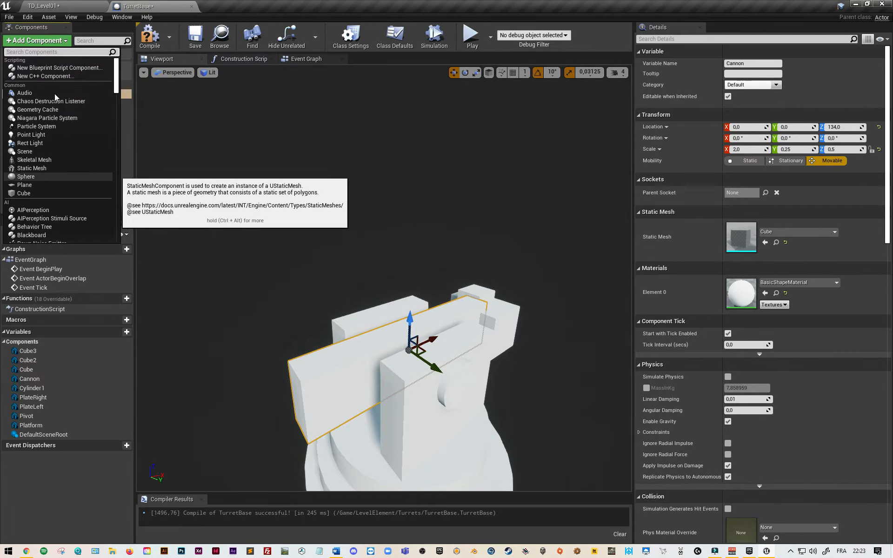
text(cylinder)
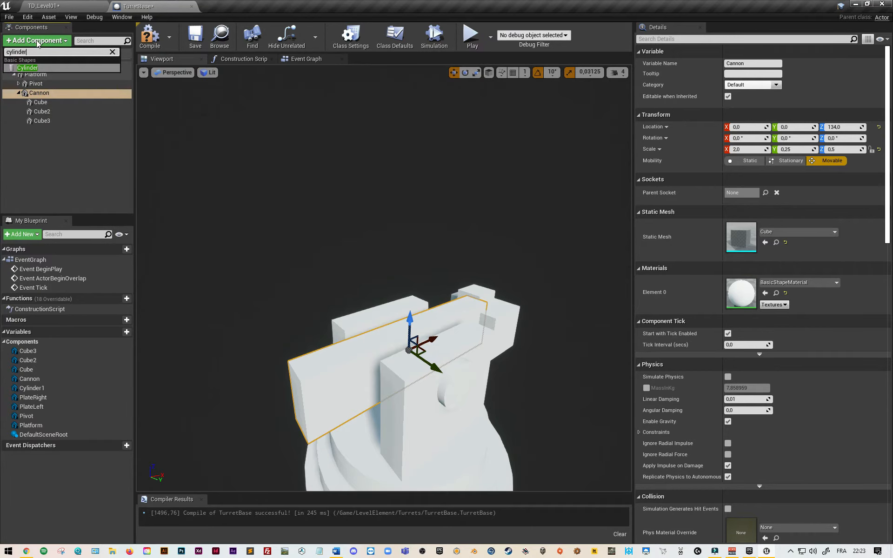
click(37, 69)
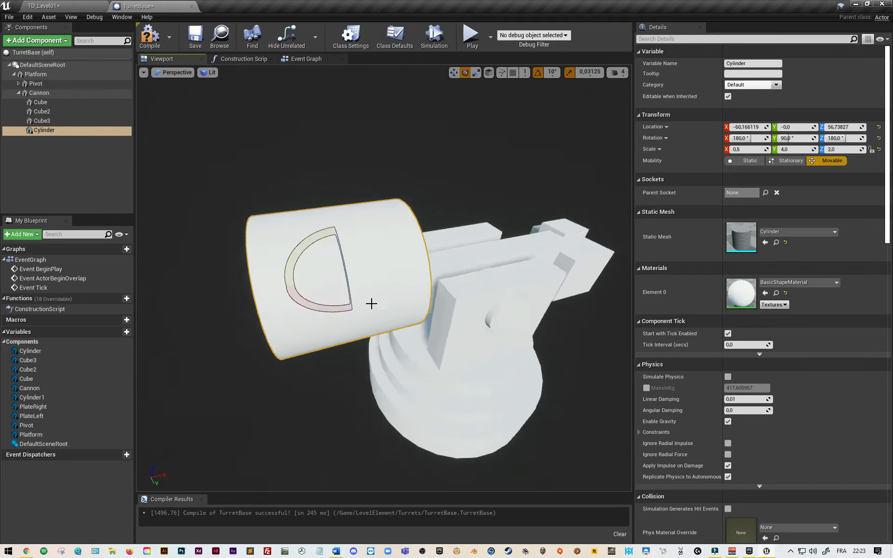
Try scaling Cylinder while it is a child of Cannon, and undo the scaling.
key(r)
drag(371, 304, 383, 276)
key(ctrl+z)
mouse_move(383, 276)
mouse_down()
mouse_move(384, 305)
mouse_move(384, 272)
mouse_move(384, 292)
mouse_up()
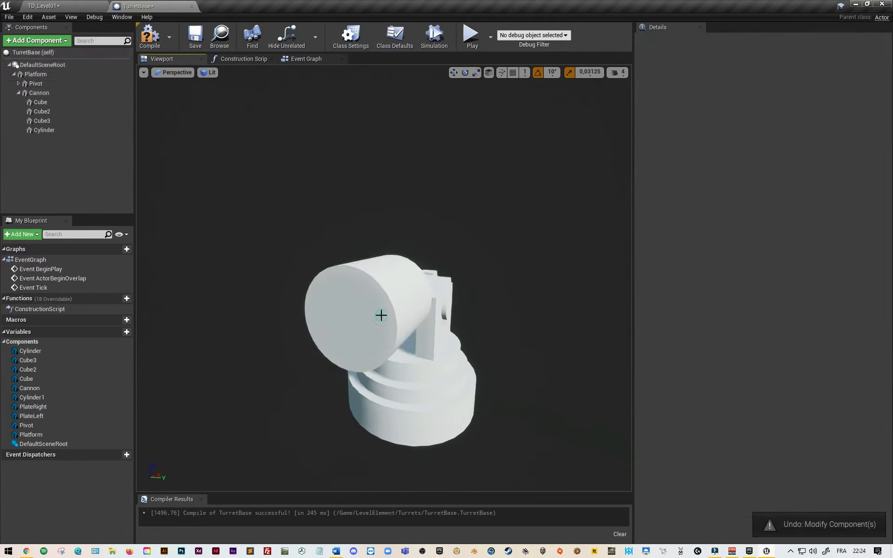
click(381, 315)
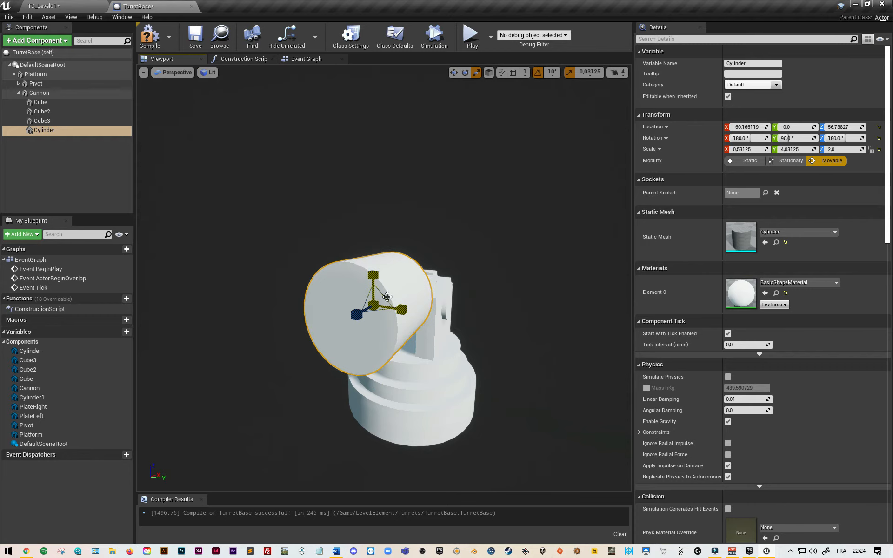
key(ctrl+z)
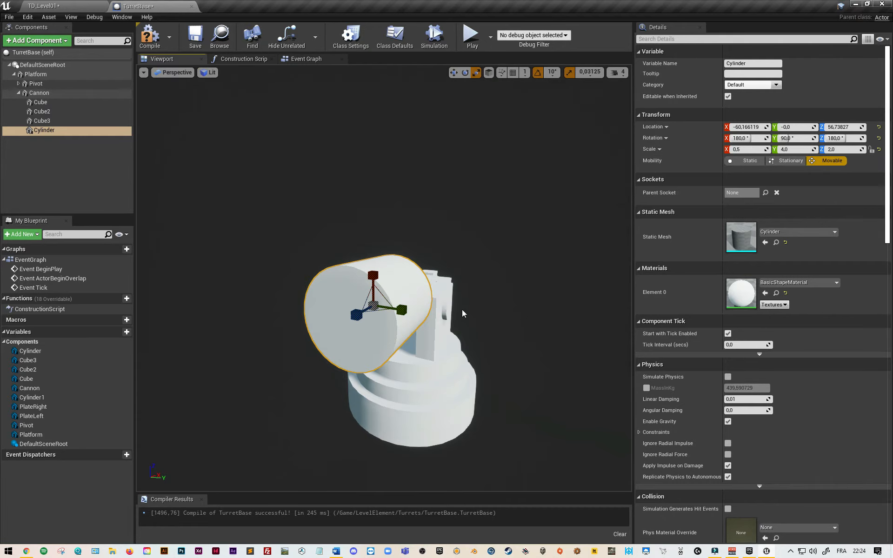
Attach Cylinder to DefaultSceneRoot and shape it into a barrel with X and Y scale 0.28125 at about Z 152.
drag(52, 132, 64, 68)
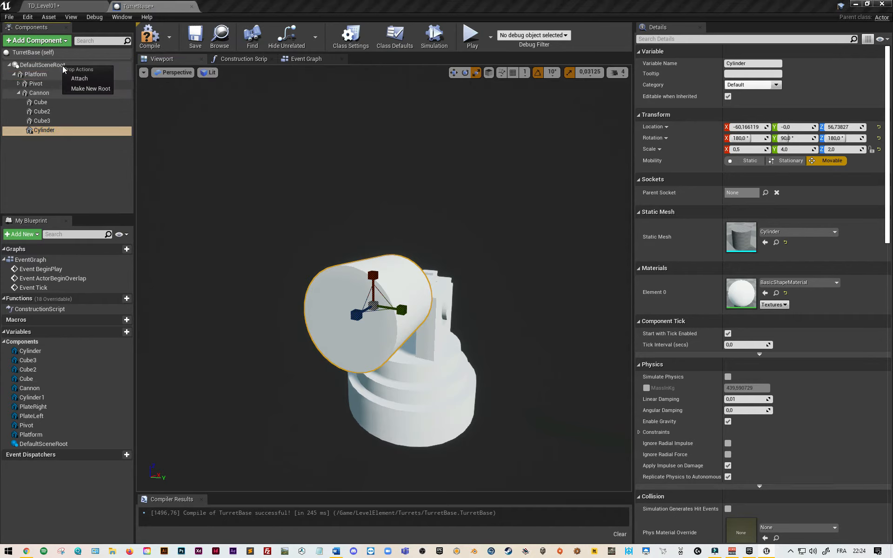
click(84, 80)
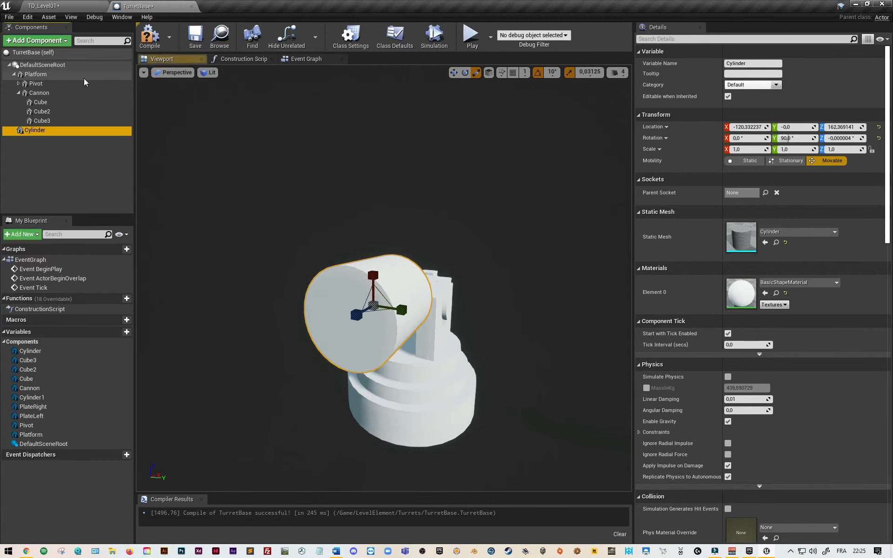
drag(382, 295, 368, 314)
right_drag(368, 314, 288, 302)
right_drag(449, 340, 449, 341)
drag(316, 304, 317, 320)
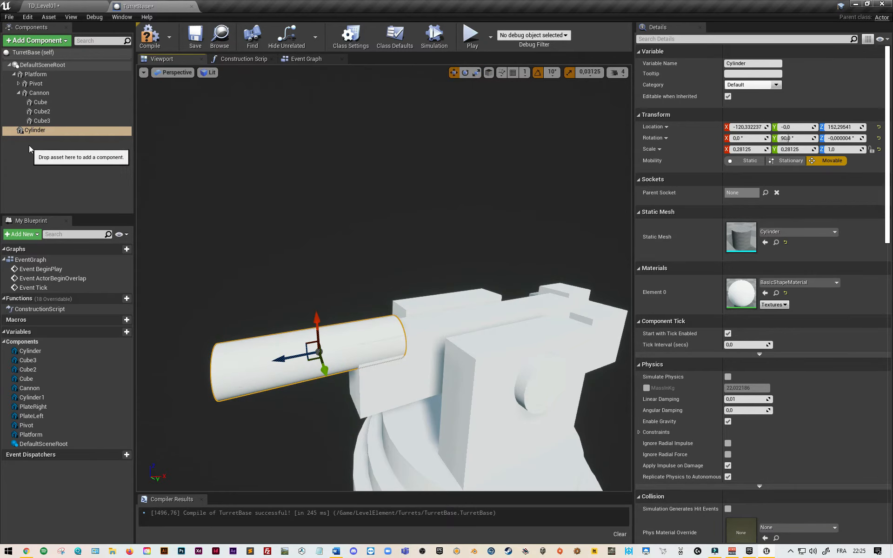
Duplicate Cylinder as Cylinder2 and lower the copy to about Z 138 as a second barrel.
right_click(35, 135)
click(54, 202)
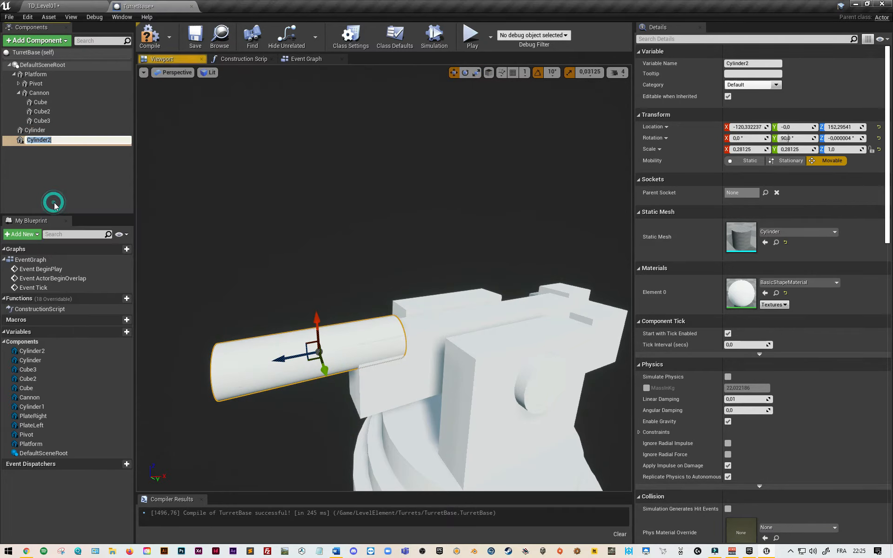
click(319, 319)
drag(315, 314, 316, 338)
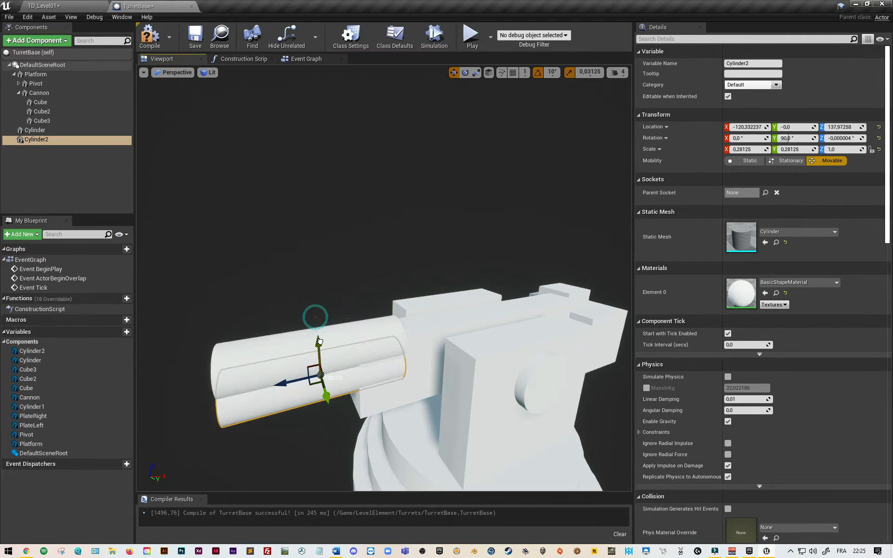
Duplicate the barrel as Cylindre3, scaled to 0.12 × 0.12 × 1.53125 and lowered to about Z 121.
click(100, 211)
click(83, 184)
click(46, 149)
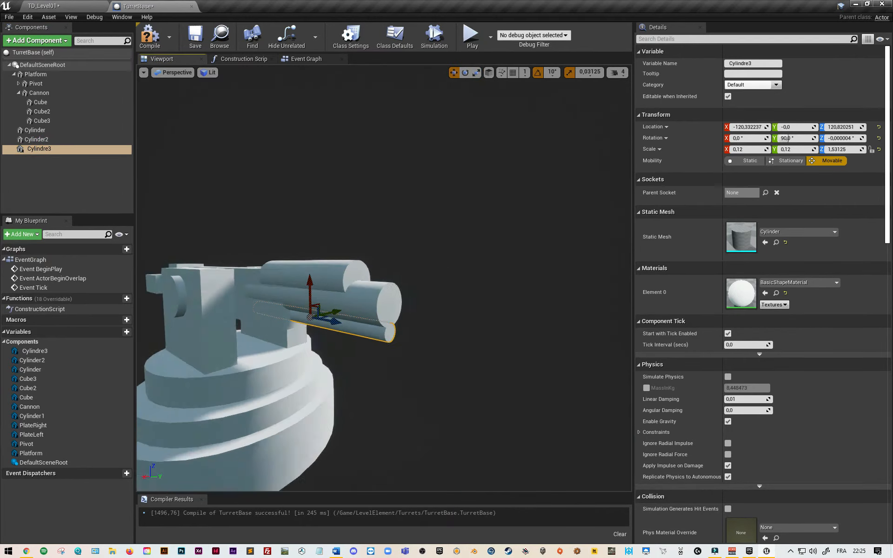
Attach the barrel cylinders to Cannon and duplicate a further cylinder as Cylinder4.
click(56, 131)
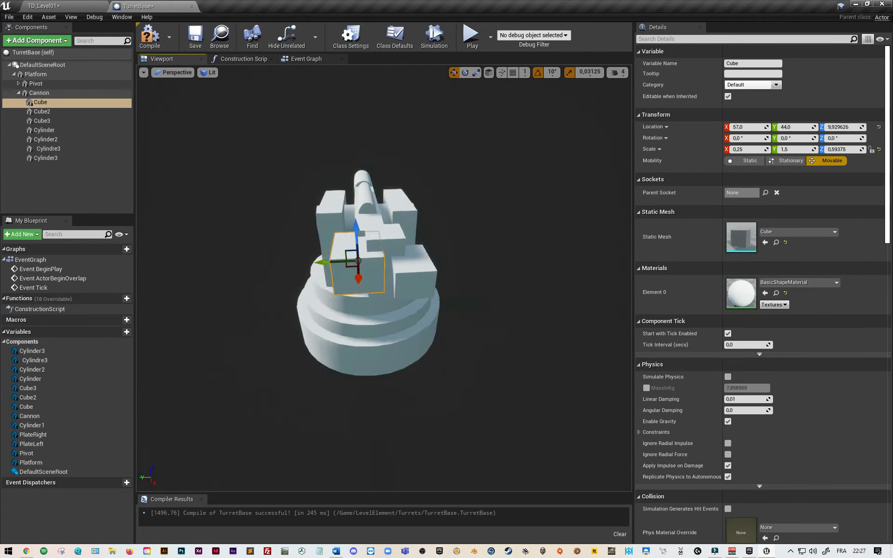
key(ctrl+w)
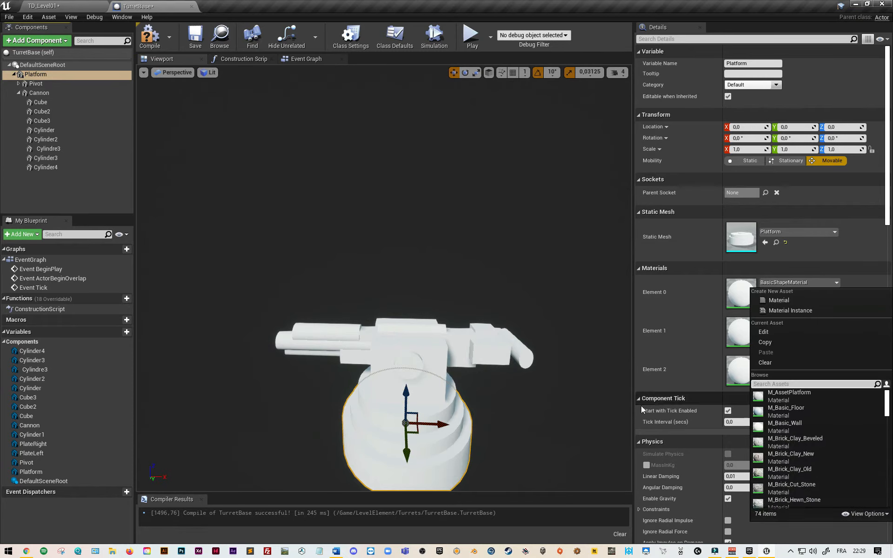
Assign the M_Wood_Floor_Walnut_Polished material to all three material elements of Platform.
scroll(824, 476, down, 10)
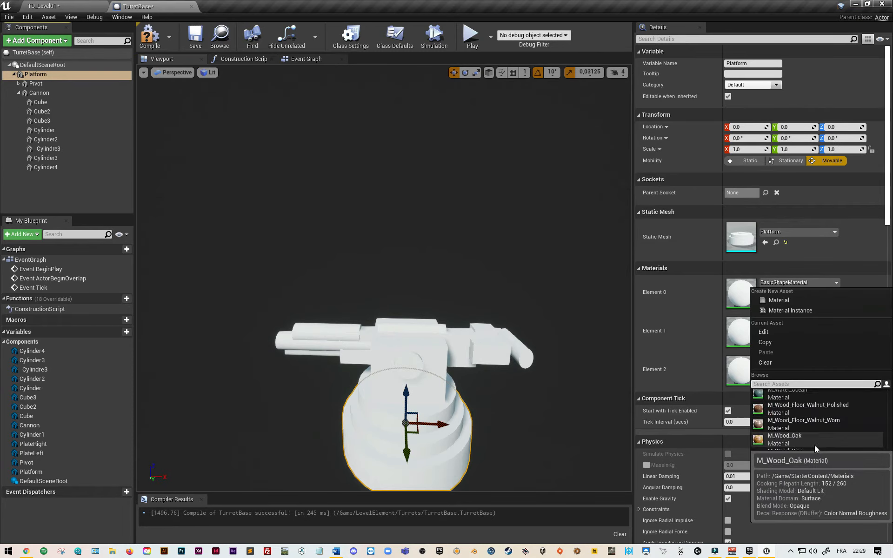
click(794, 469)
click(799, 320)
scroll(777, 199, down, 10)
click(790, 279)
click(798, 360)
click(818, 217)
text(wood)
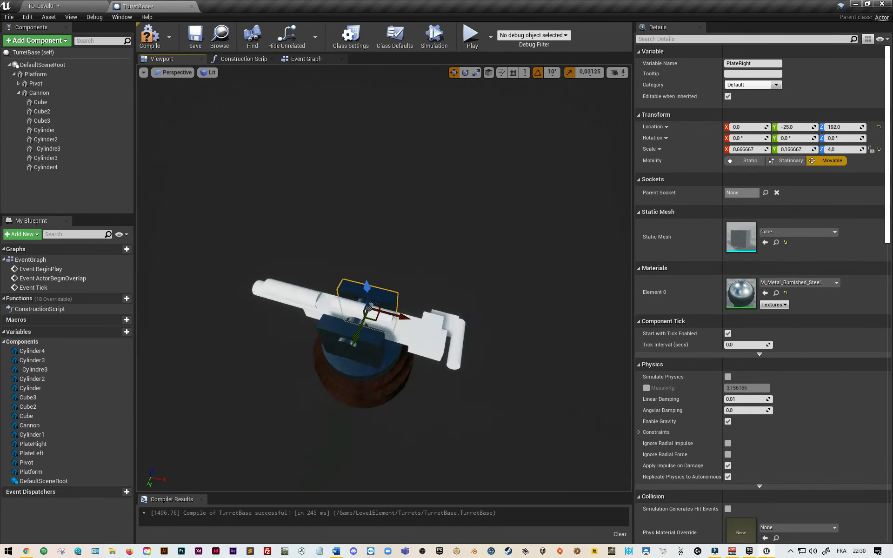
Save the TurretBase blueprint and return to the TD_Level01 level.
click(194, 37)
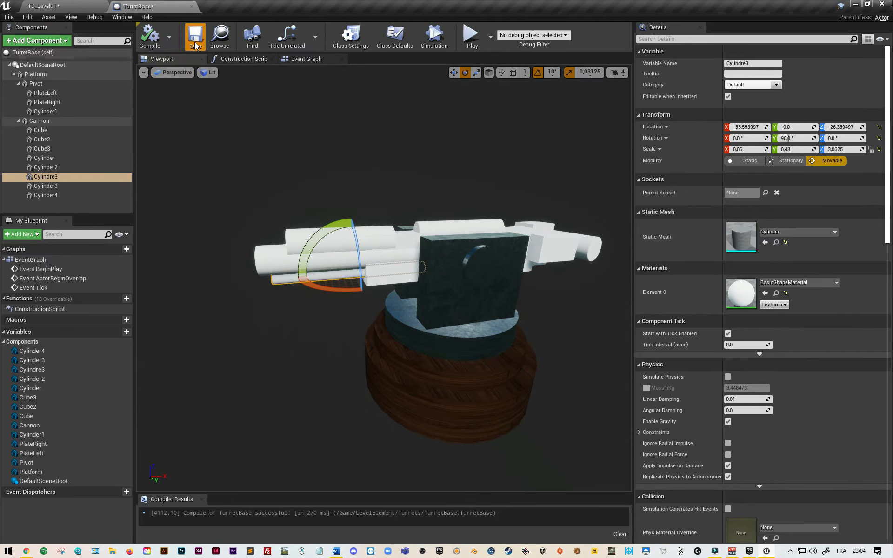
click(98, 8)
scroll(505, 264, down, 5)
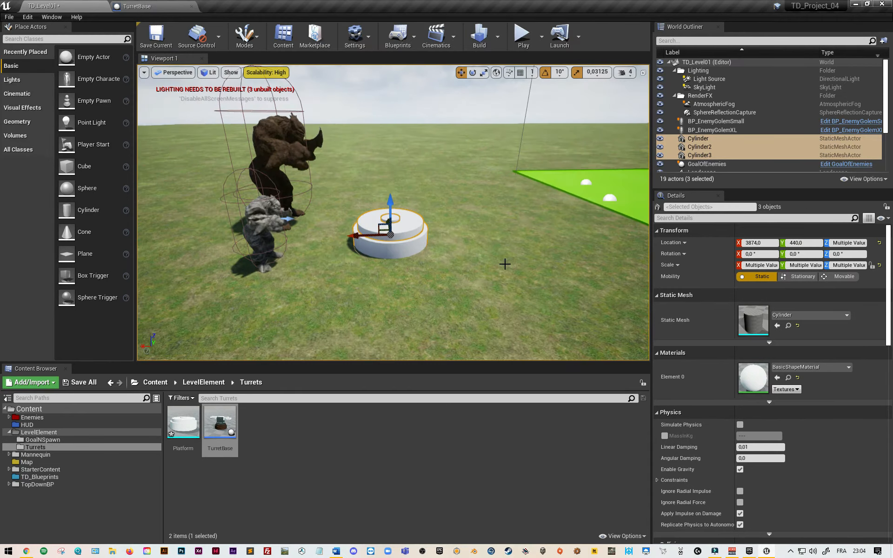
Delete the three stacked cylinders beside the golems and place a TurretBase actor there at about X 3794, Y 273.
click(418, 245)
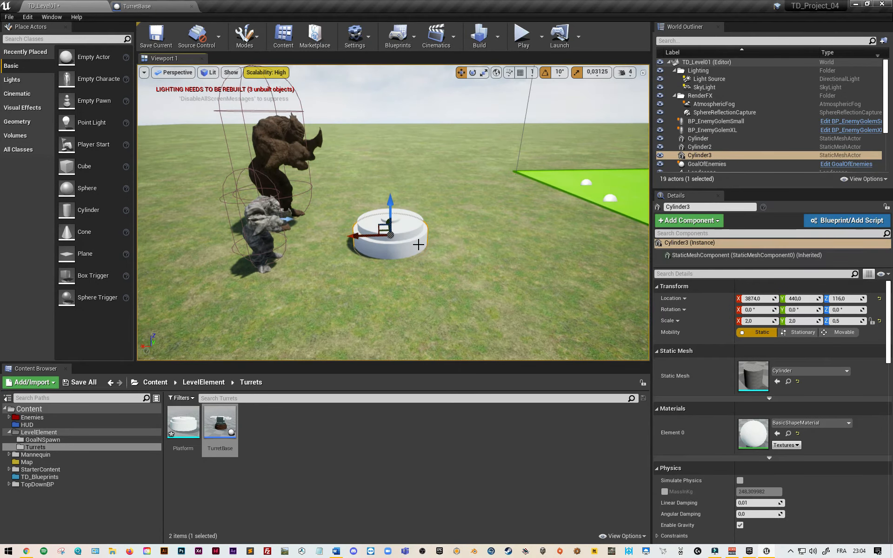
key(Delete)
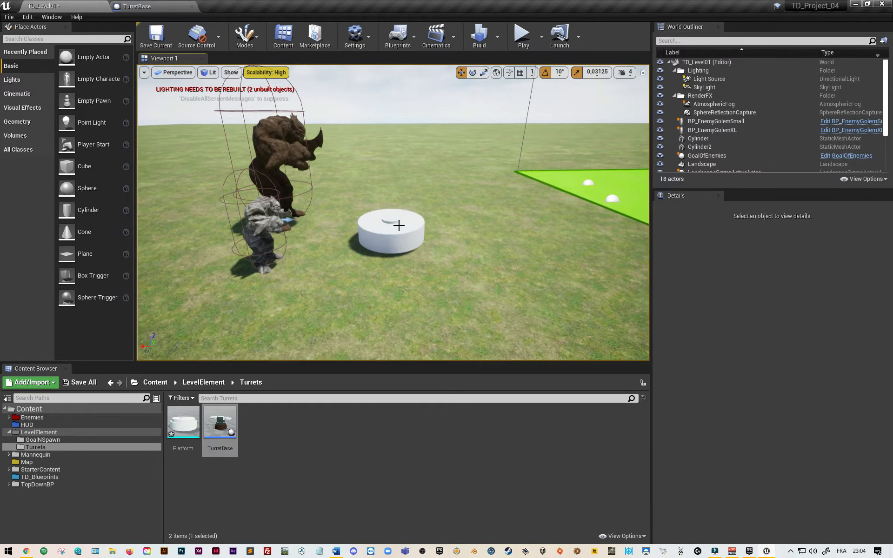
drag(405, 237, 403, 233)
click(398, 233)
key(Delete)
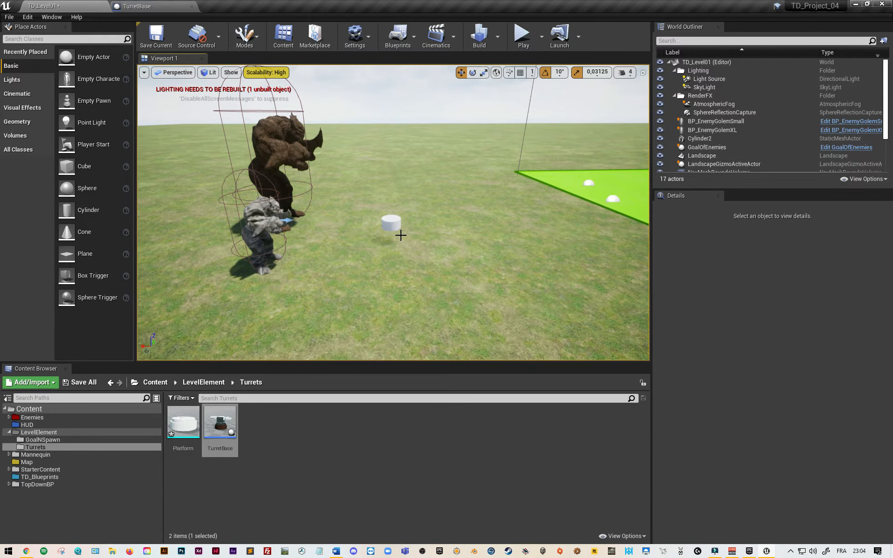
click(392, 225)
key(Delete)
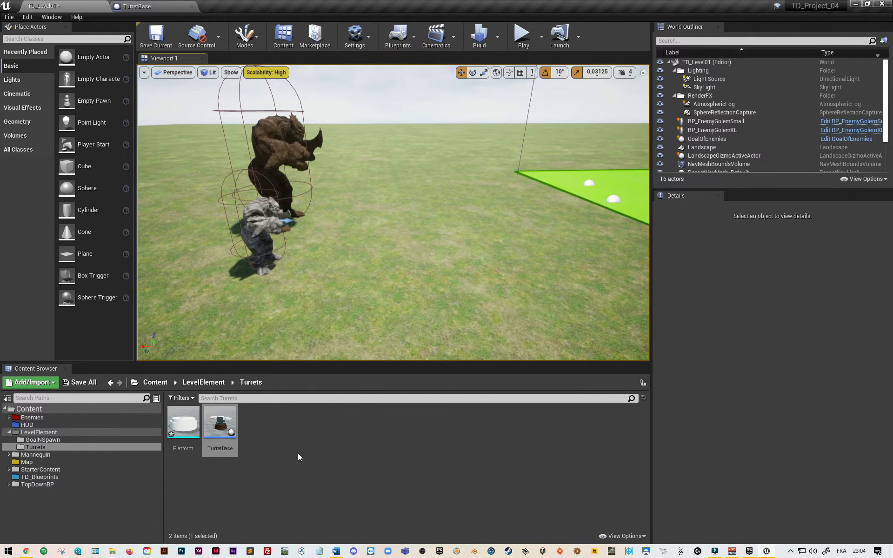
drag(220, 421, 435, 278)
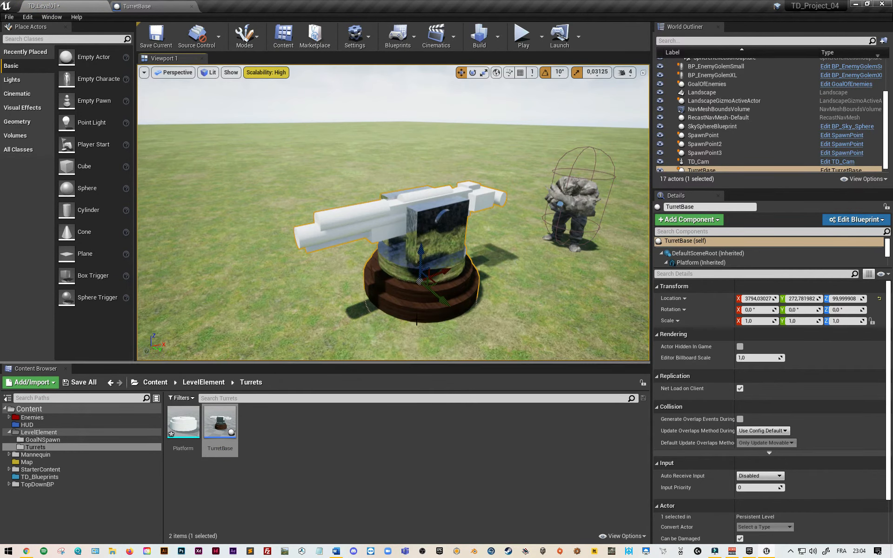
Open the TurretBase blueprint and delete its Platform component.
click(224, 421)
double_click(224, 422)
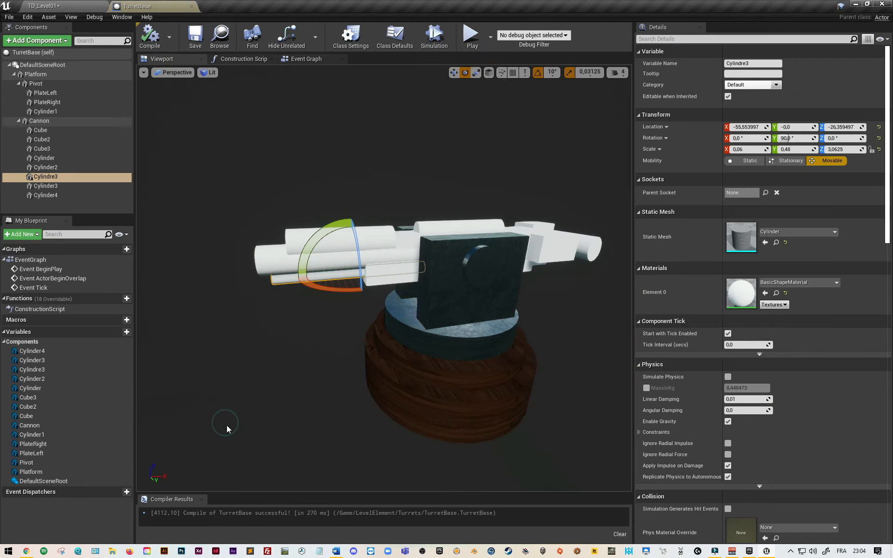
scroll(448, 398, up, 1)
click(446, 411)
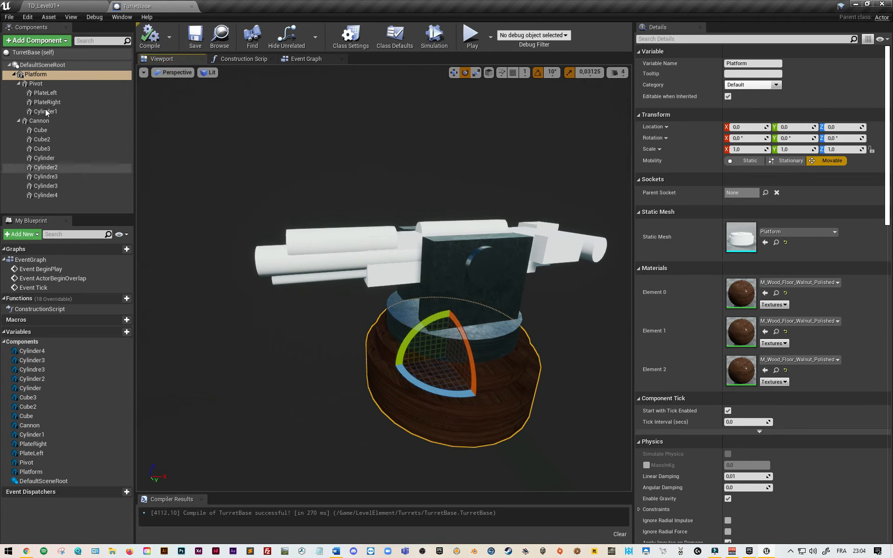
right_click(40, 73)
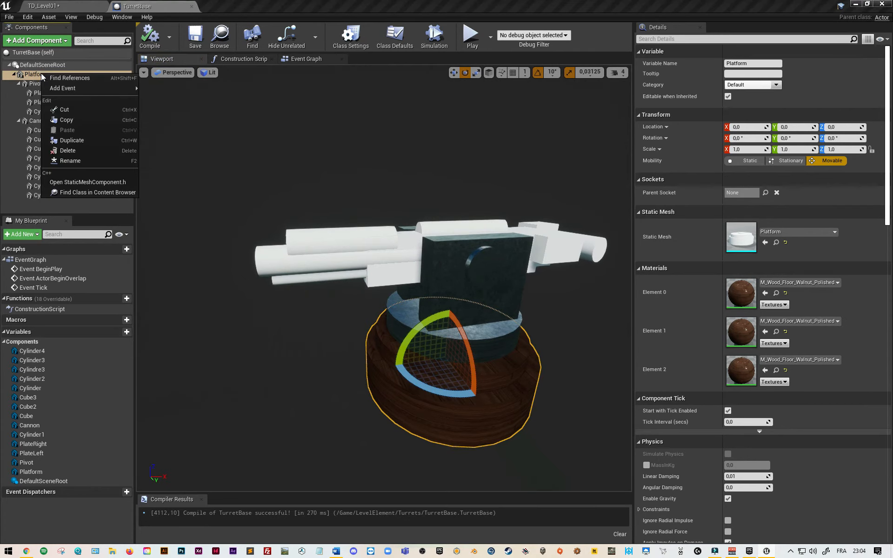
click(69, 152)
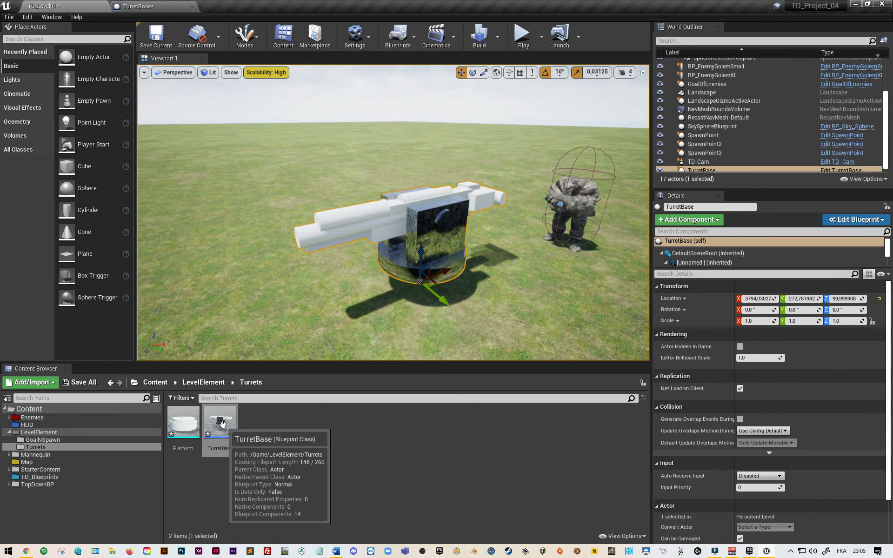
Duplicate the TurretBase asset in the Turrets folder as TurretBase1.
right_click(223, 424)
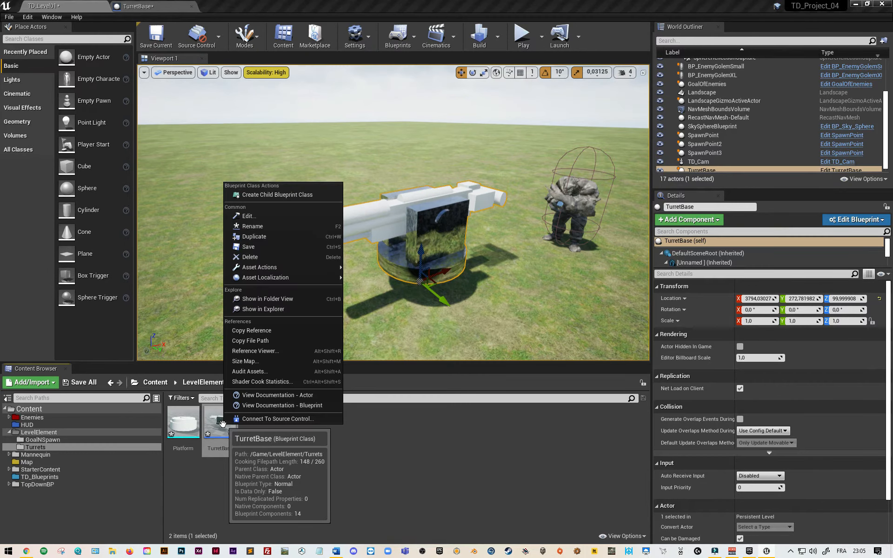
click(261, 238)
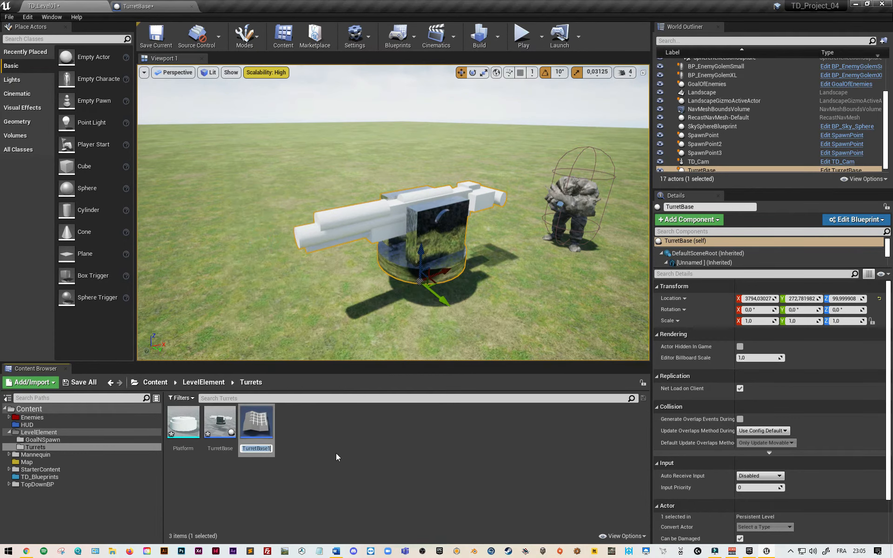
key(Return)
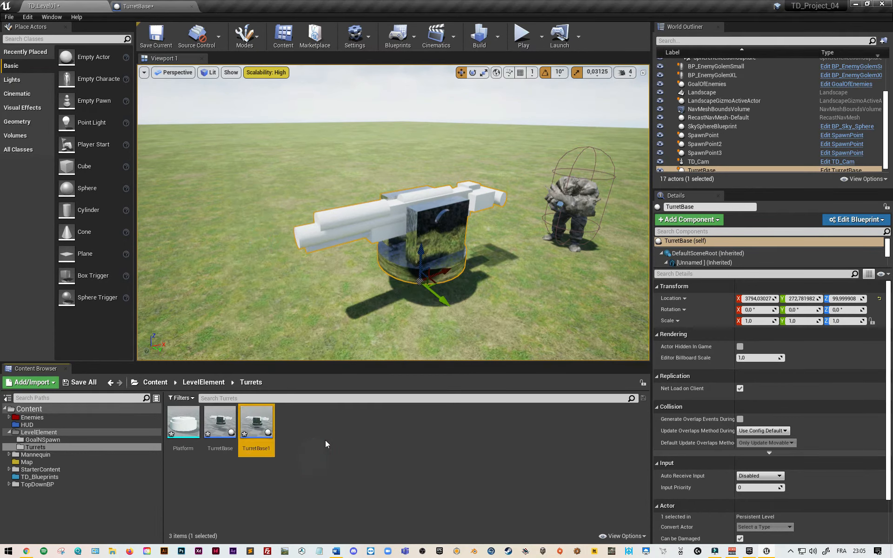
Open the TurretBase blueprint and delete the Cannon component together with all its cube and cylinder parts, keeping the Pivot group.
double_click(220, 427)
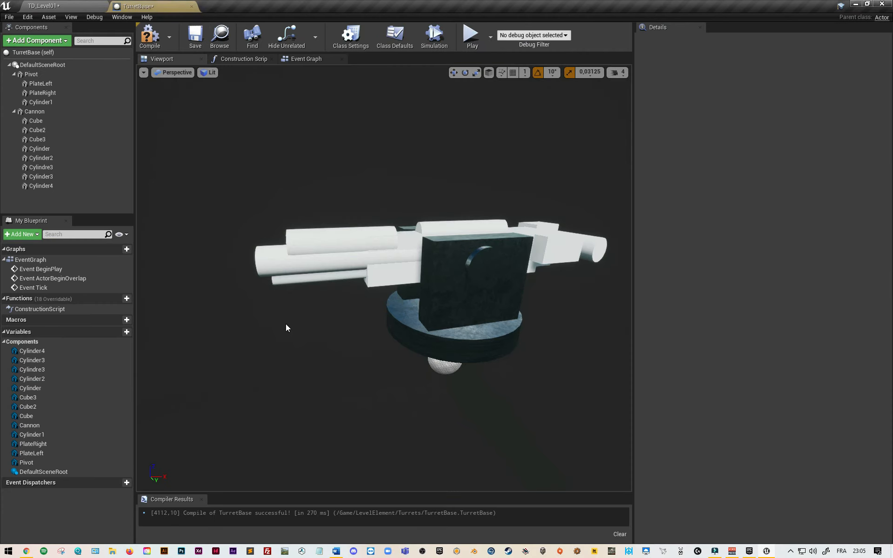
click(32, 113)
right_click(33, 112)
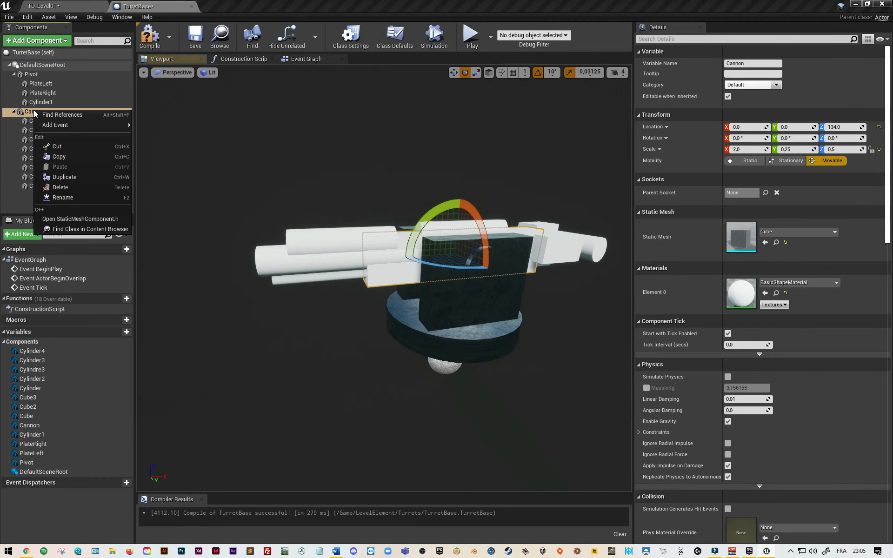
click(66, 187)
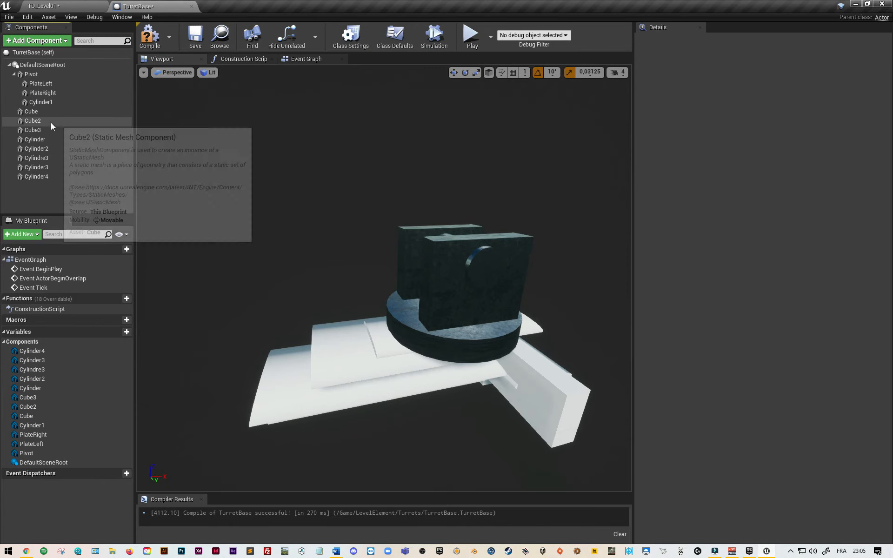
click(32, 111)
shift+click(40, 177)
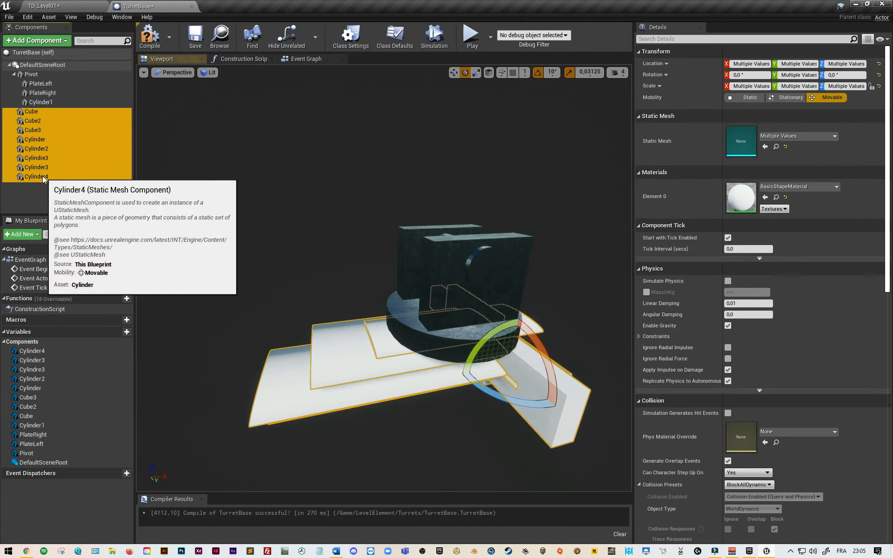
key(Delete)
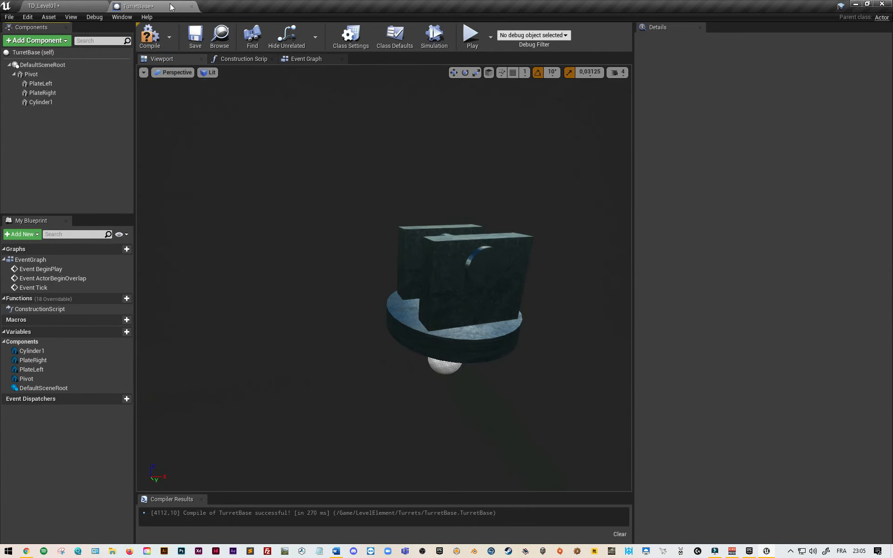
Open the TurretBase1 blueprint and delete its Pivot, PlateLeft, PlateRight and Cylinder1 components, keeping the Cannon group.
click(82, 8)
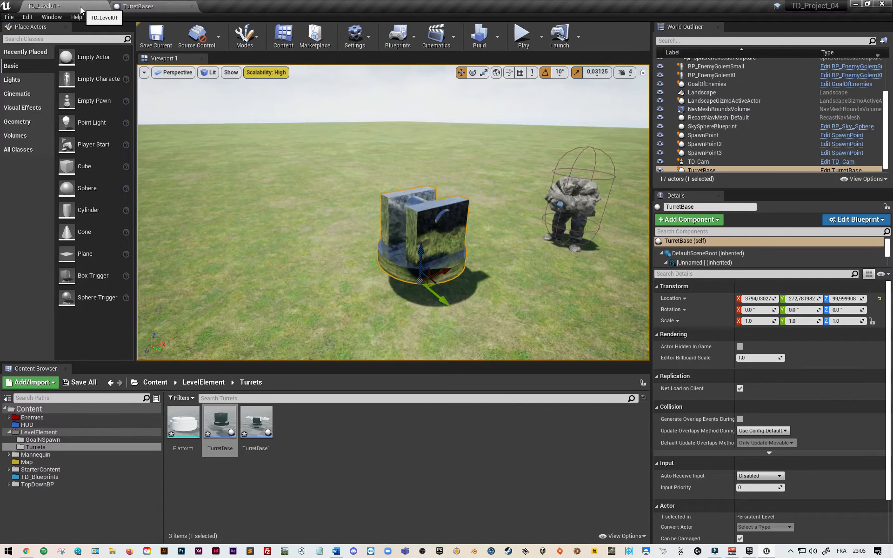
double_click(260, 424)
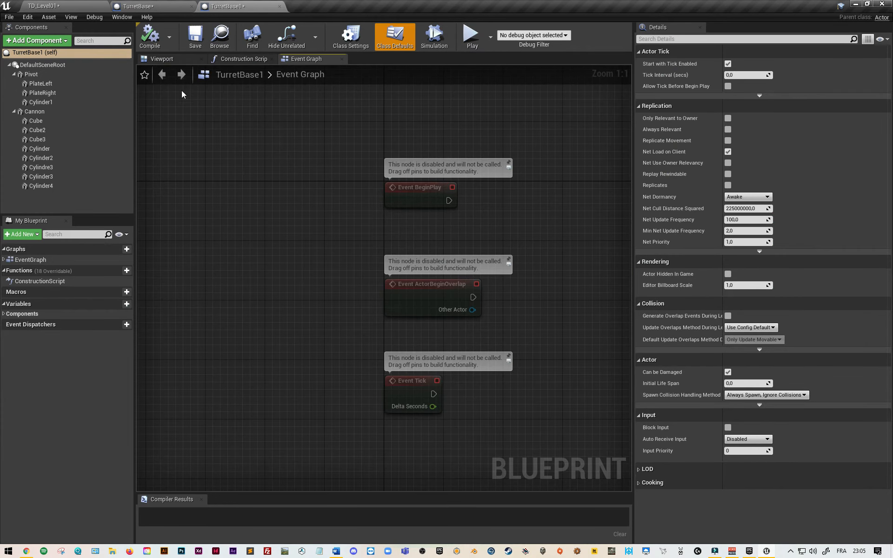
click(167, 64)
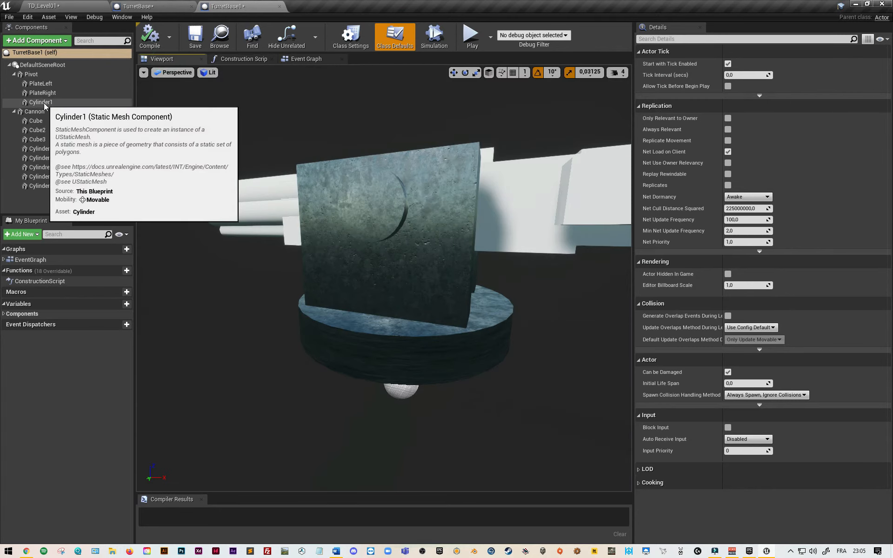
click(43, 102)
shift+click(35, 74)
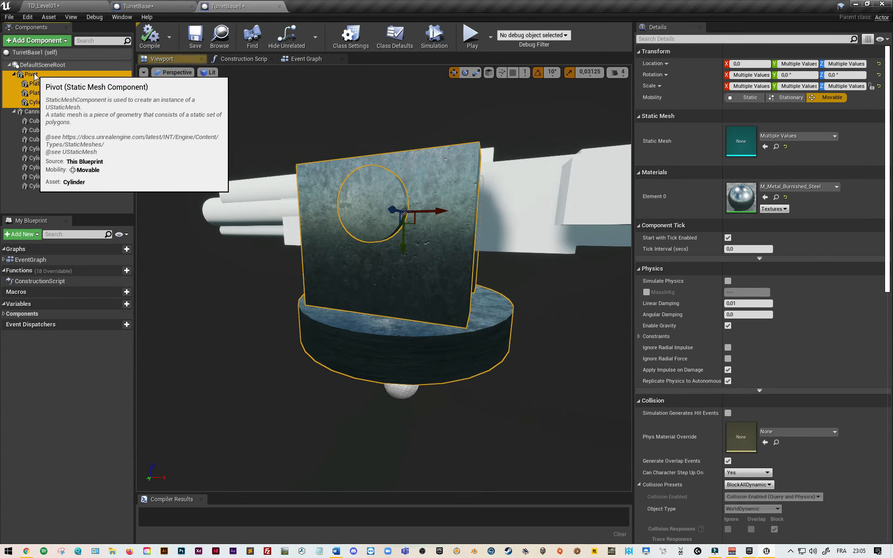
key(Delete)
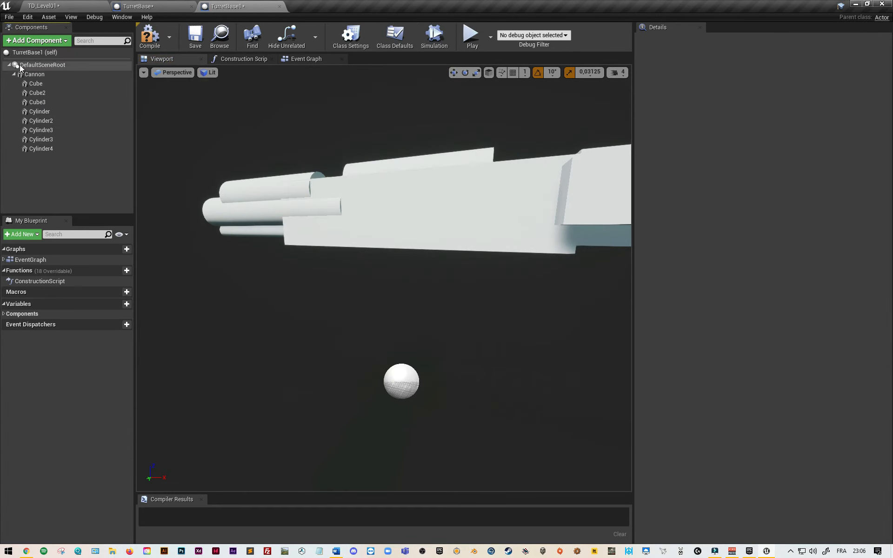
Compile the TurretBase1 and TurretBase blueprints.
click(151, 41)
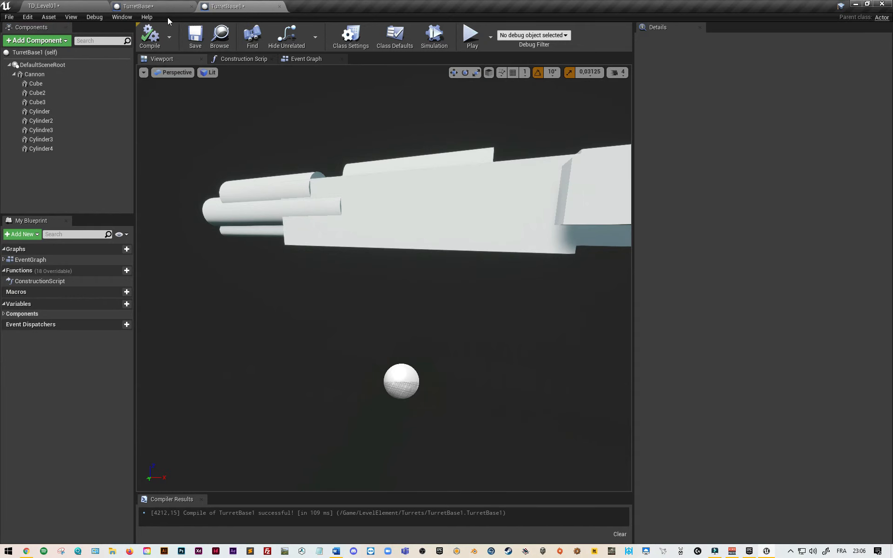
click(139, 6)
click(149, 38)
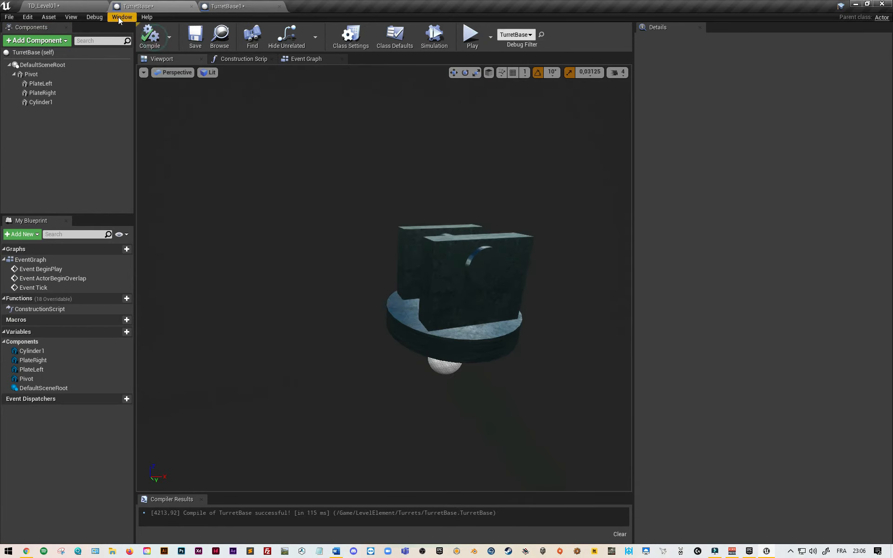
Return to TD_Level01 and place a TurretBase1 actor beside the turret base at about X 3662, Y -31.
click(83, 7)
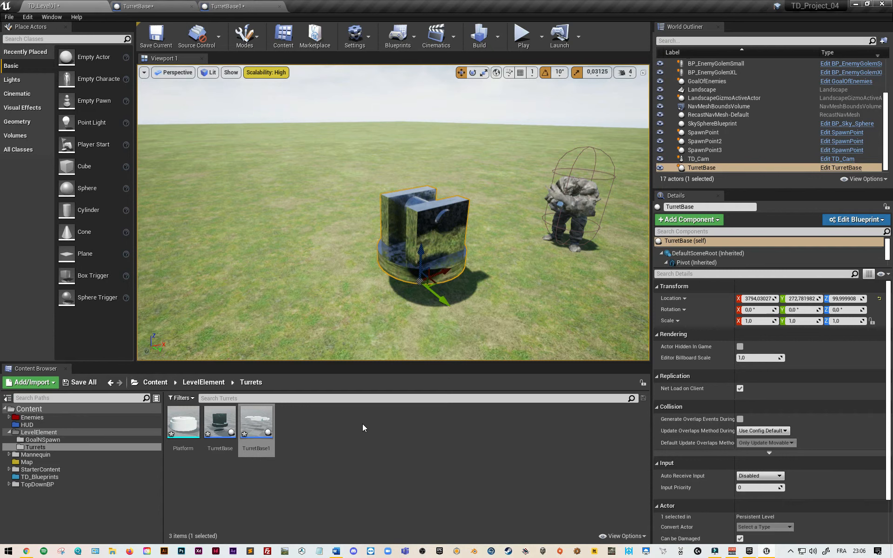
click(220, 421)
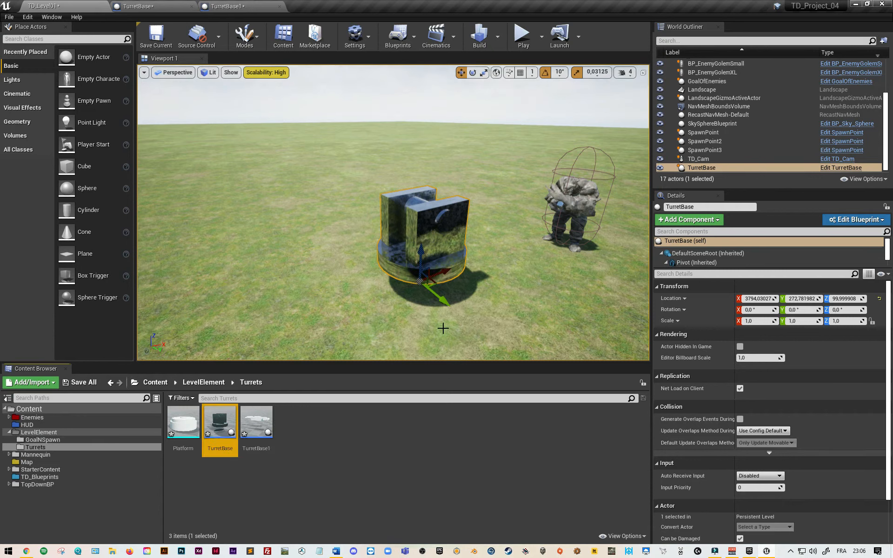
drag(256, 421, 302, 234)
Convert the TurretBase actor to a static mesh named Pivot in the LevelElement/Turrets folder.
click(416, 256)
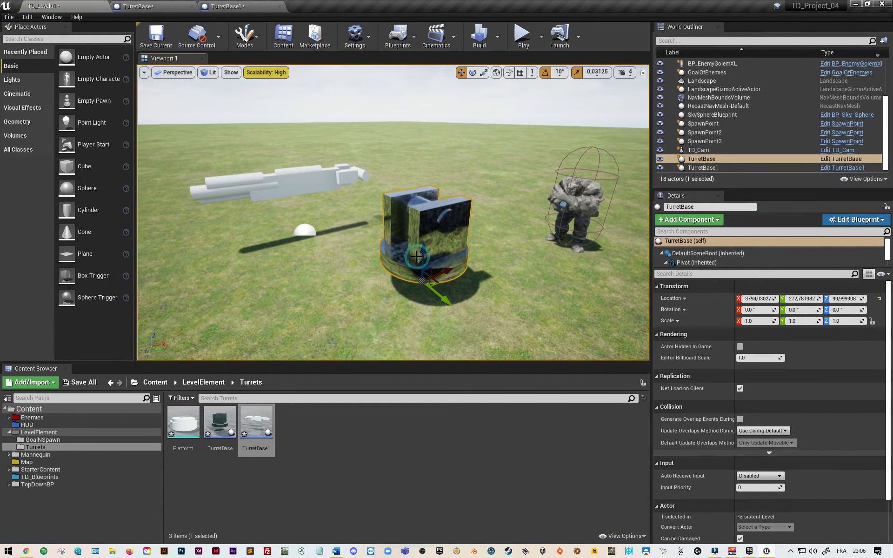
right_drag(427, 228, 425, 232)
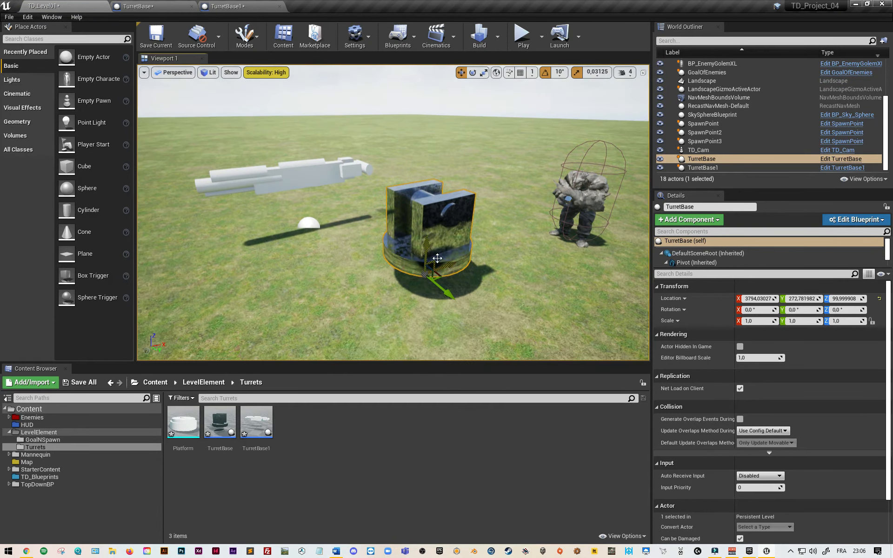
right_click(452, 235)
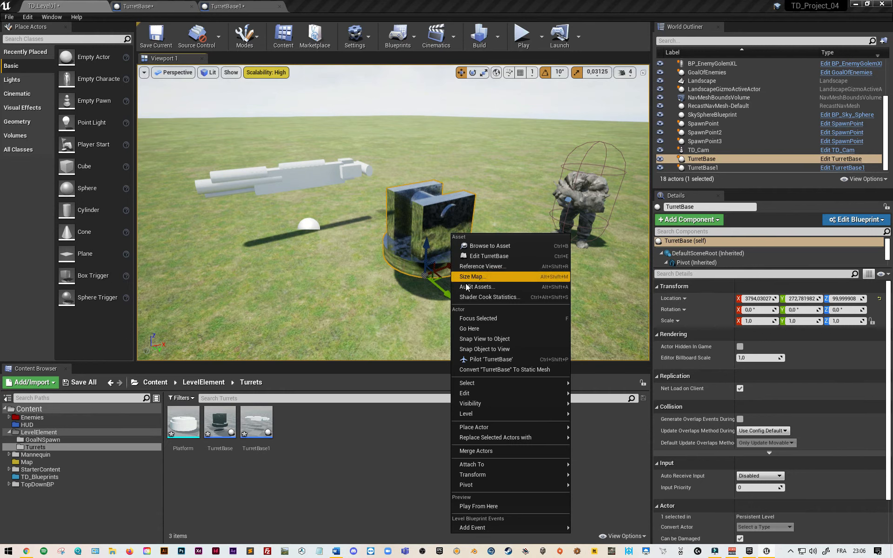
click(483, 370)
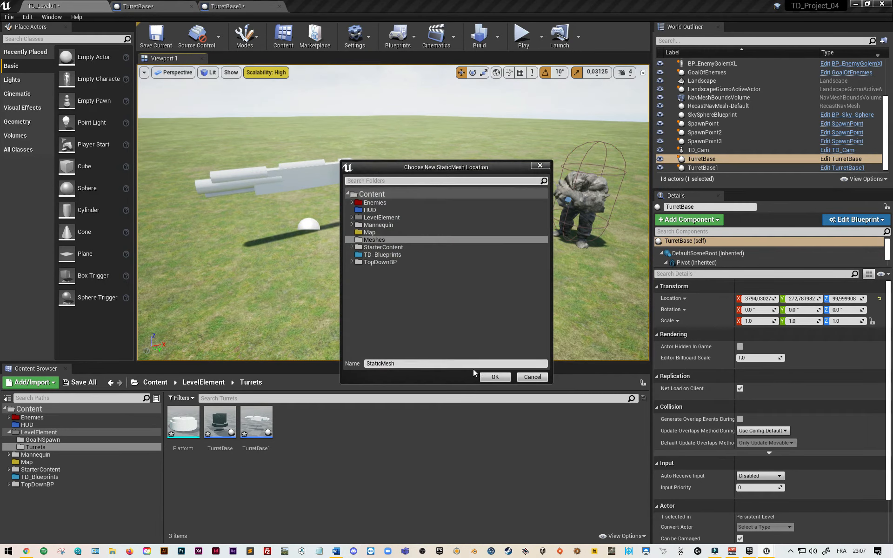
click(352, 218)
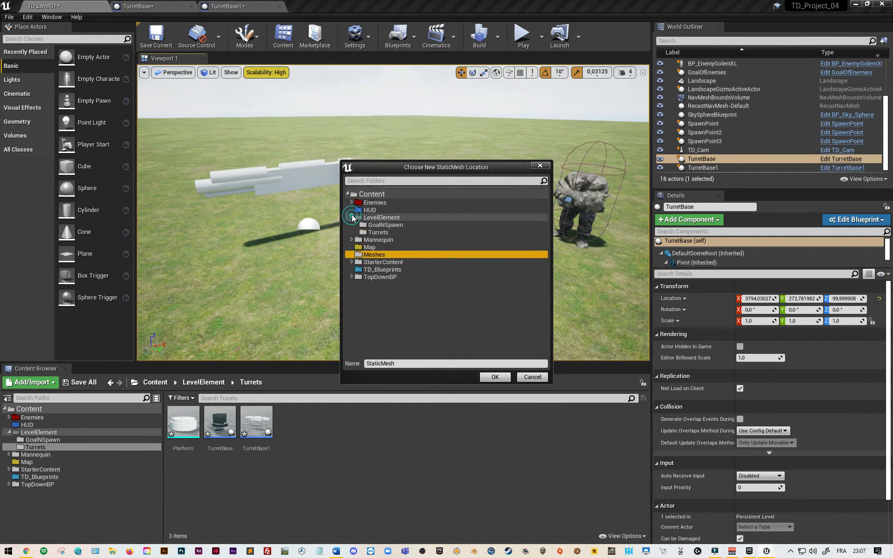
click(377, 232)
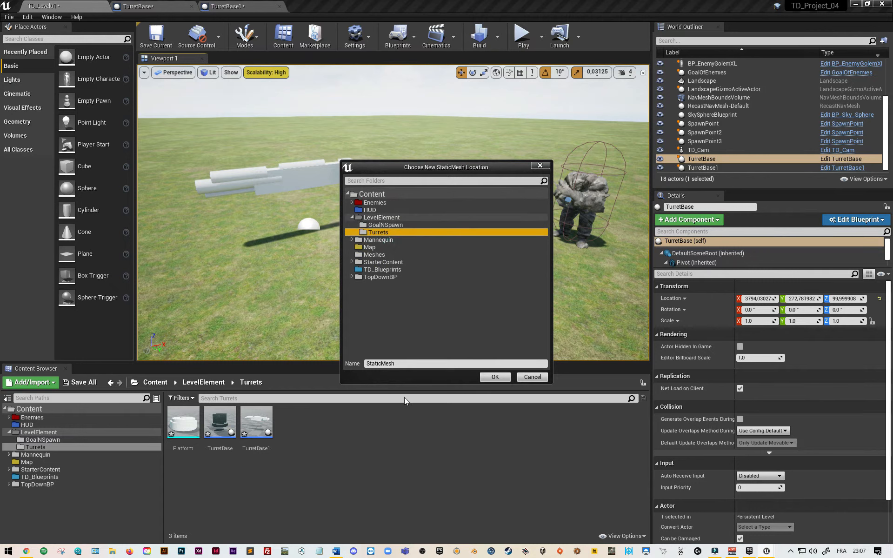
click(398, 363)
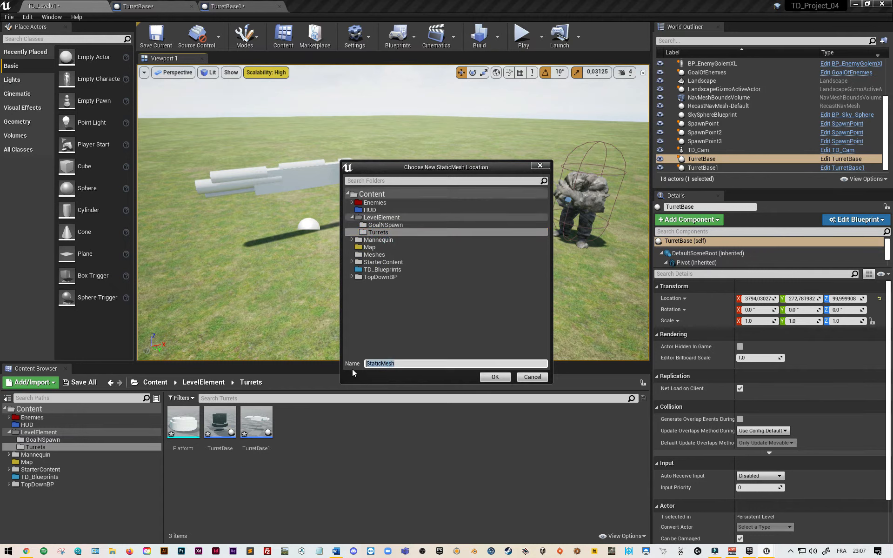
text(Pivot)
click(494, 377)
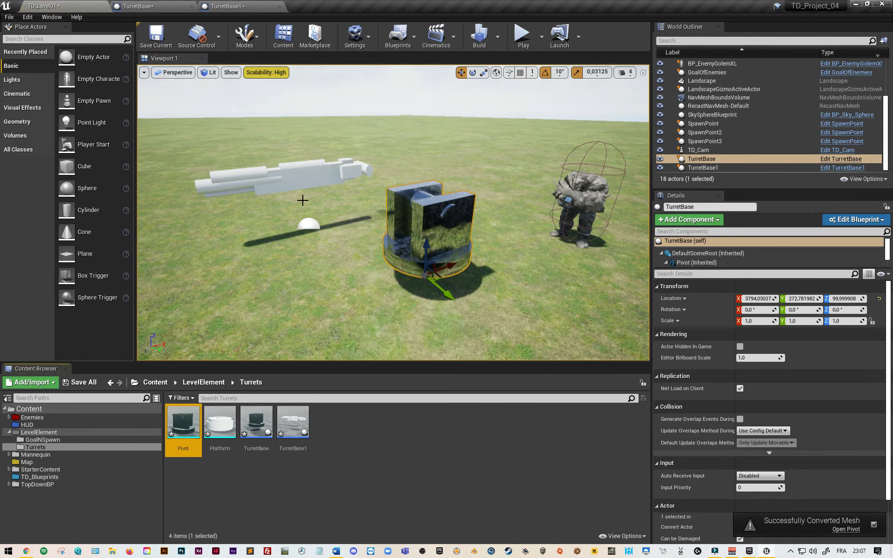
Convert the TurretBase1 actor to a static mesh named Cannon in the LevelElement/Turrets folder.
click(300, 183)
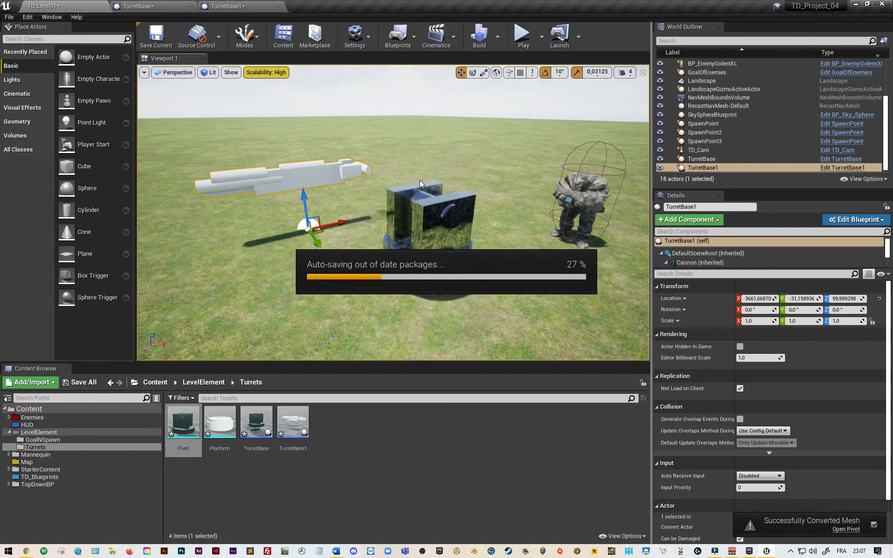
right_click(309, 179)
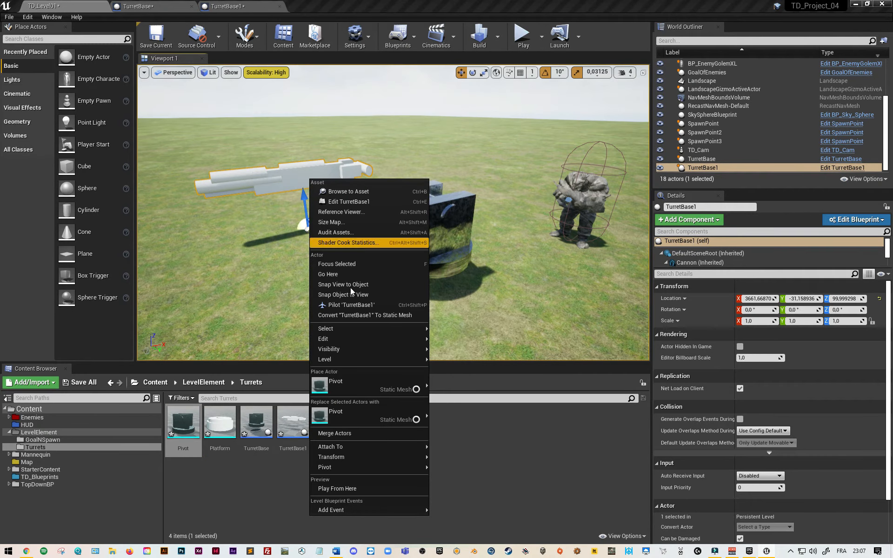
click(353, 316)
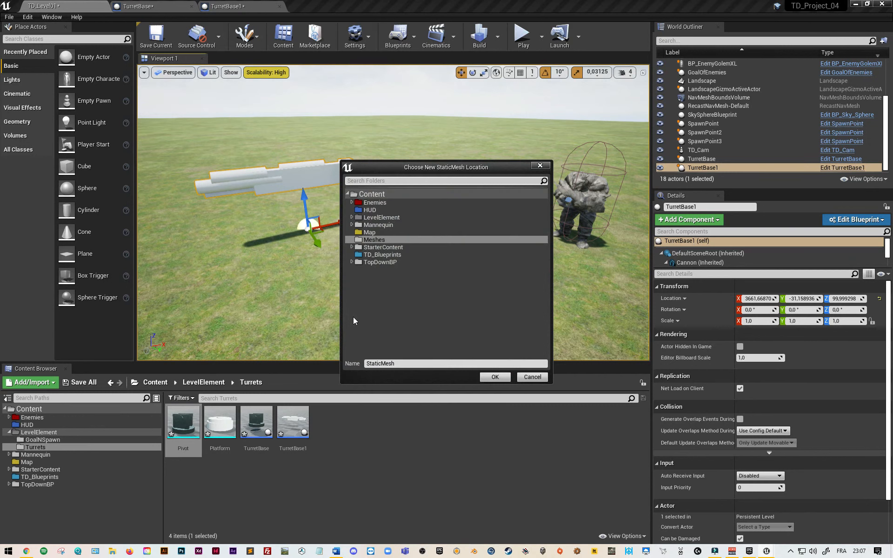
click(351, 217)
click(378, 232)
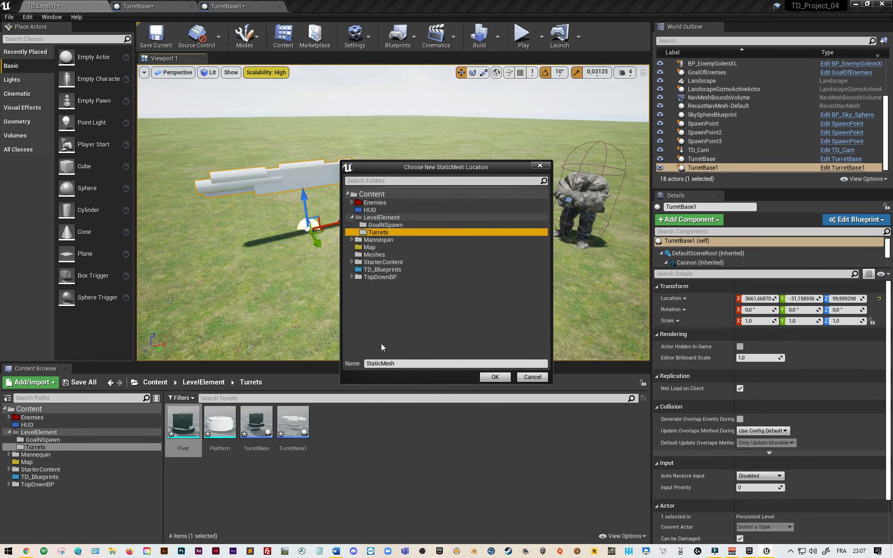
click(400, 364)
text(Cannon)
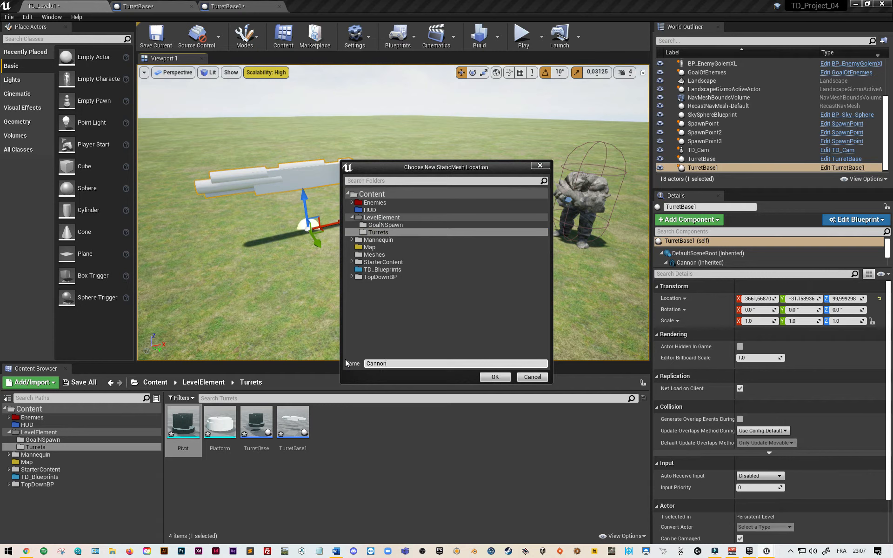
click(495, 377)
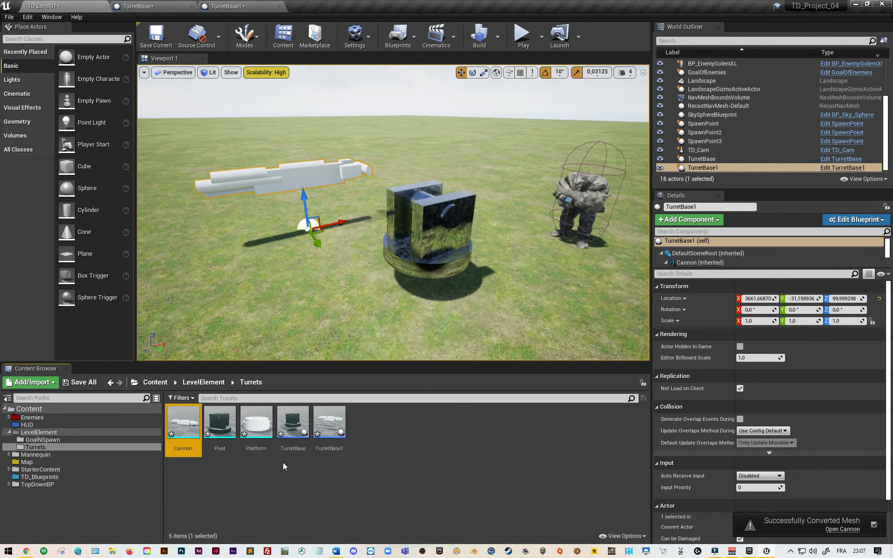
Delete the TurretBase and TurretBase1 actors from the level.
click(406, 233)
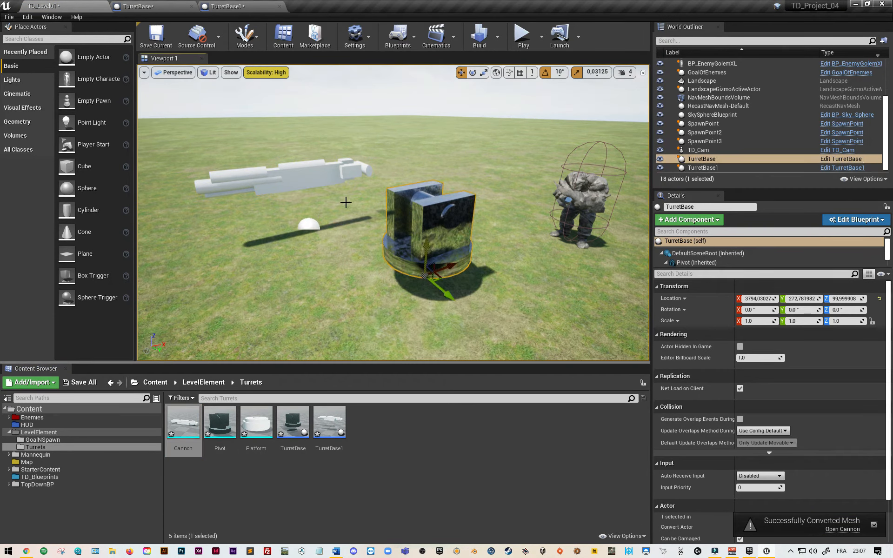
key(Delete)
click(315, 178)
key(Delete)
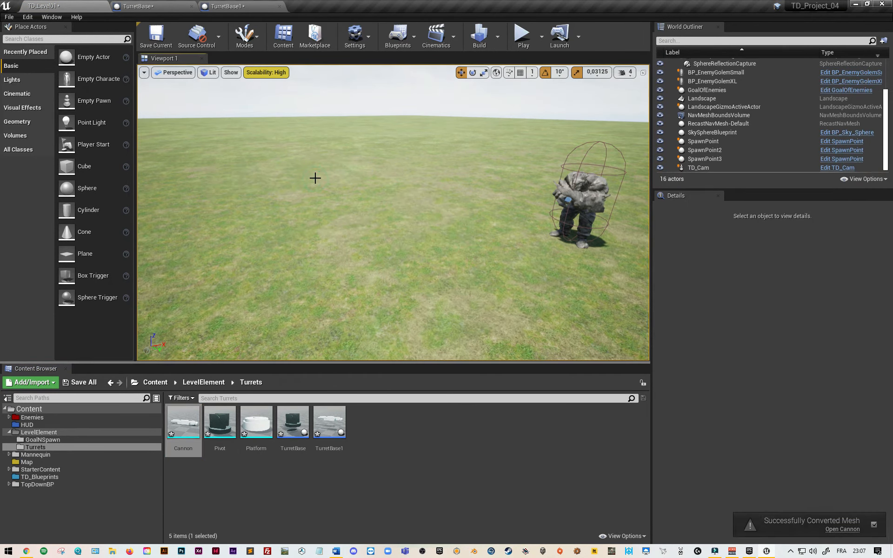
Force-delete the TurretBase and TurretBase1 blueprint assets from the Turrets folder.
click(292, 423)
key(Delete)
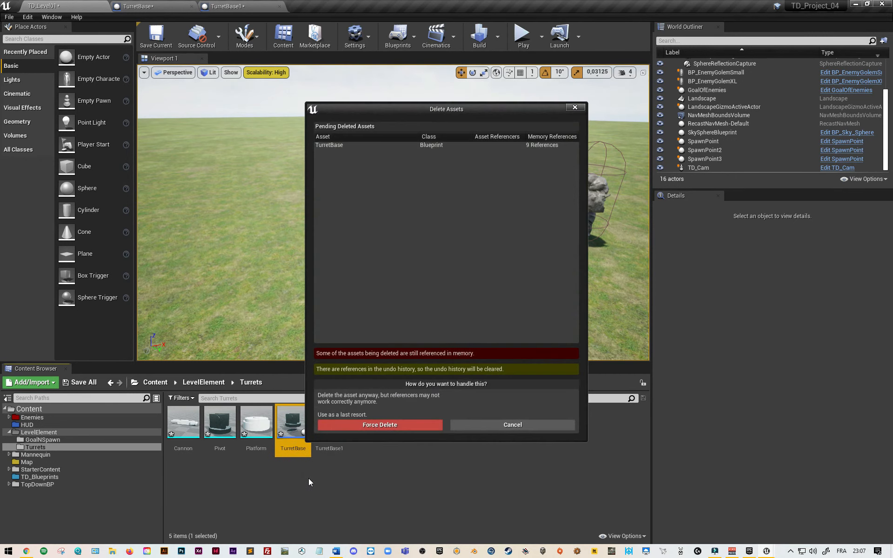
click(402, 426)
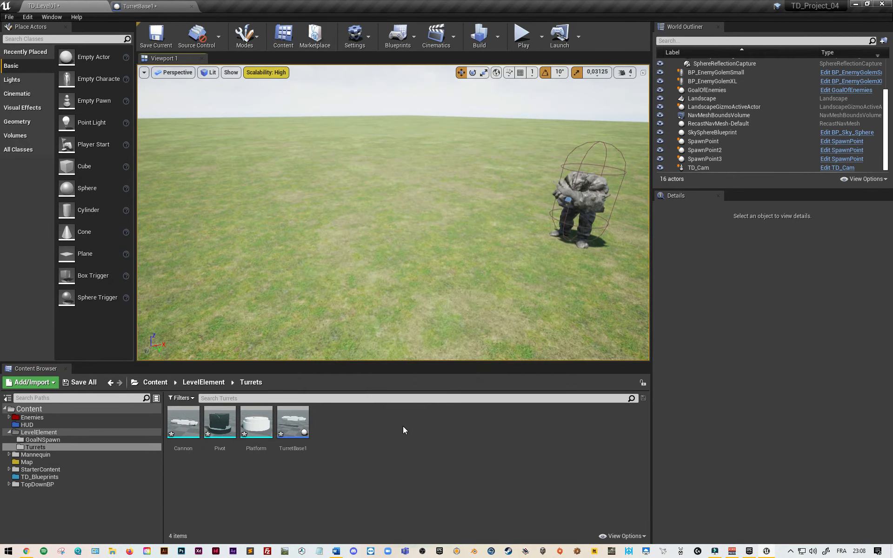
click(303, 424)
key(Delete)
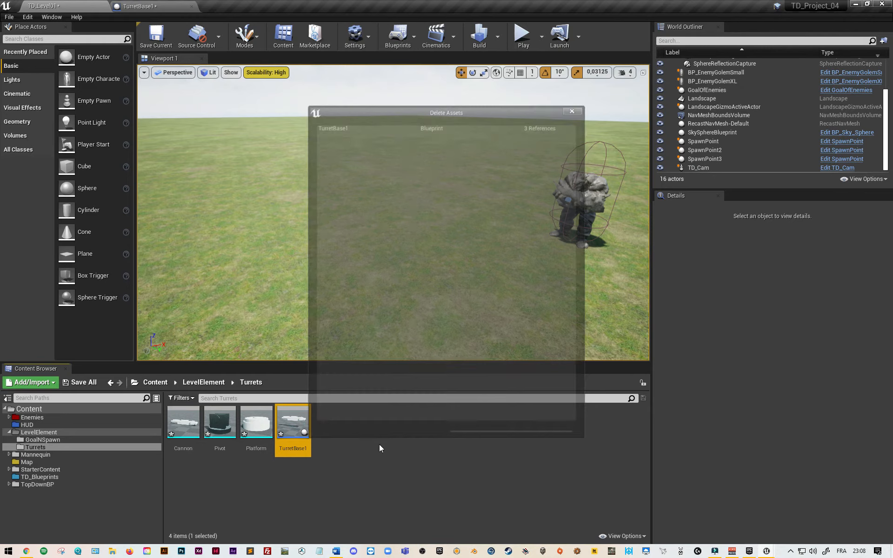
click(402, 425)
Create an Actor blueprint class named Turret01_Faster in the Turrets folder.
right_click(302, 442)
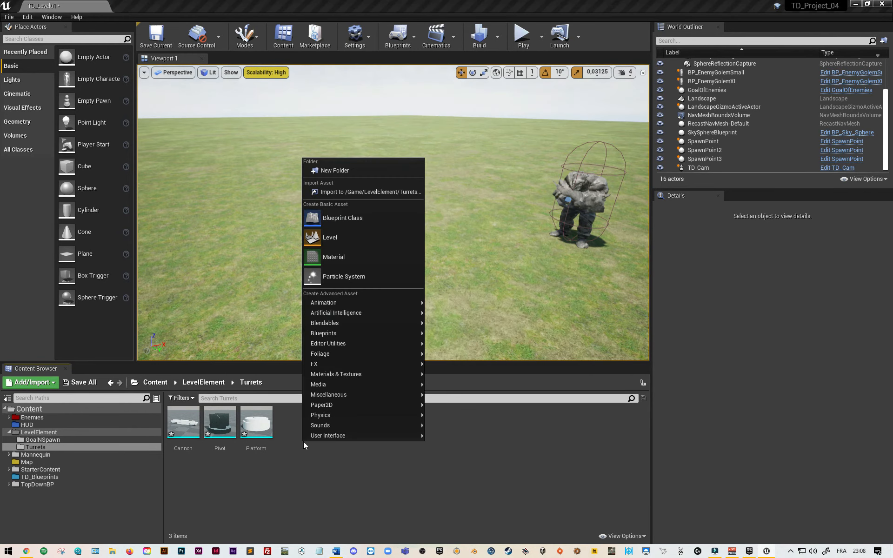
click(340, 217)
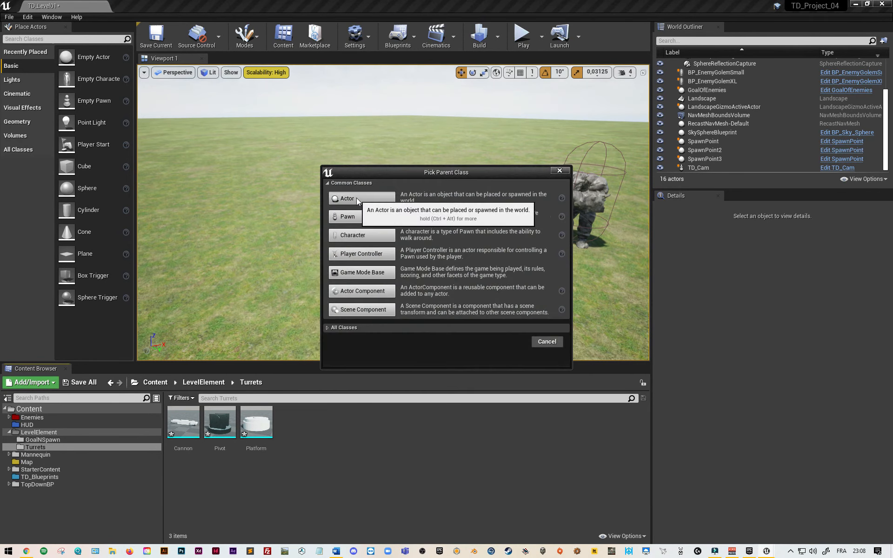
click(356, 198)
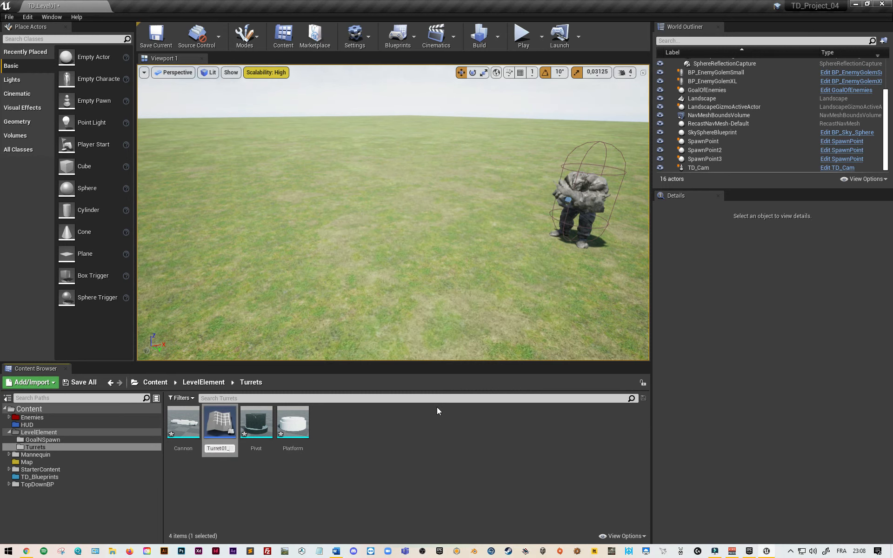
text(Turret01_Faster)
key(Return)
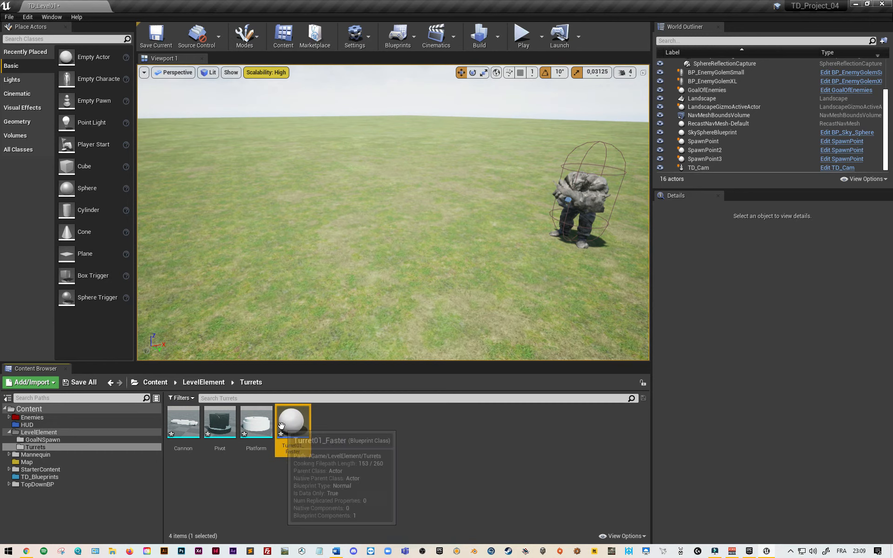
Open the Turret01_Faster blueprint and add three static mesh components, each nested under the previous one.
double_click(296, 429)
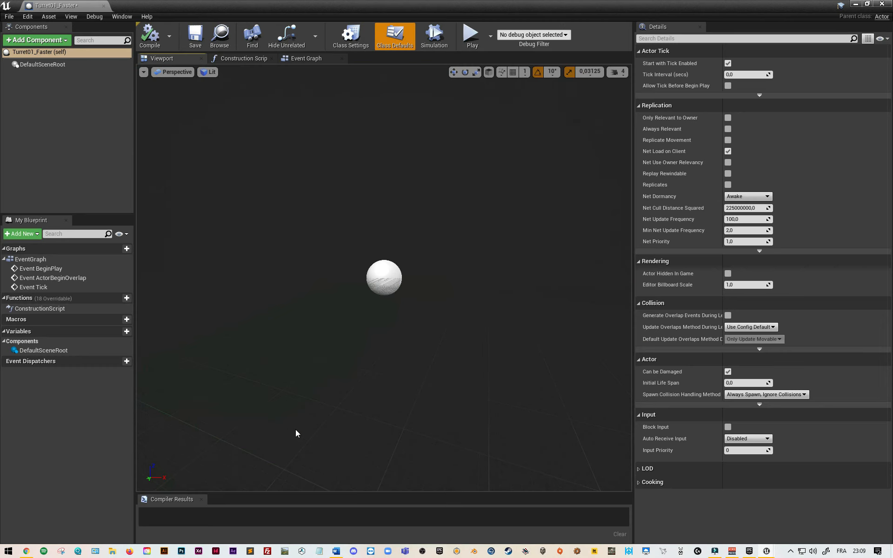
click(65, 41)
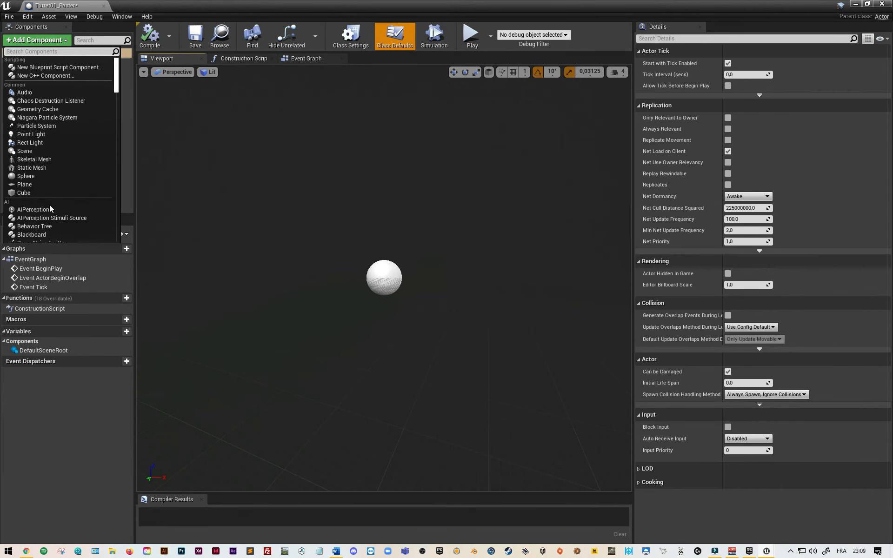
click(48, 167)
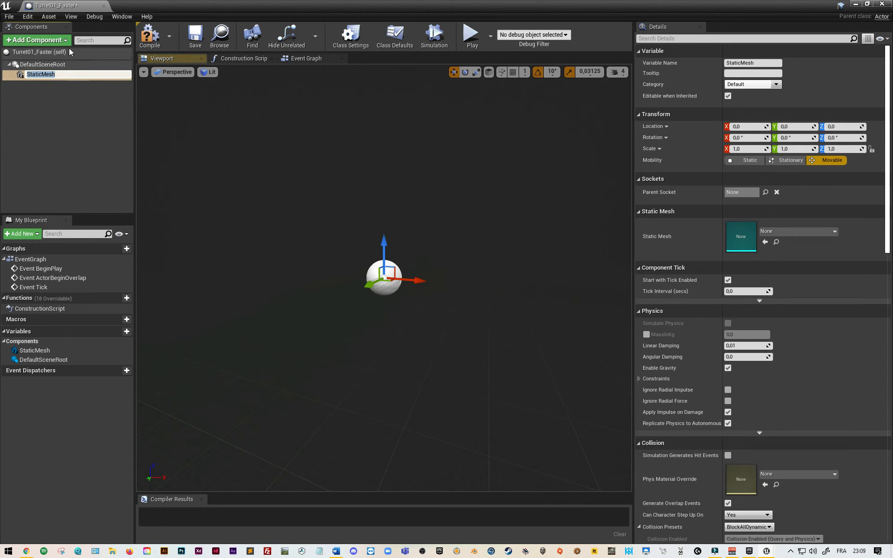
click(65, 40)
click(54, 167)
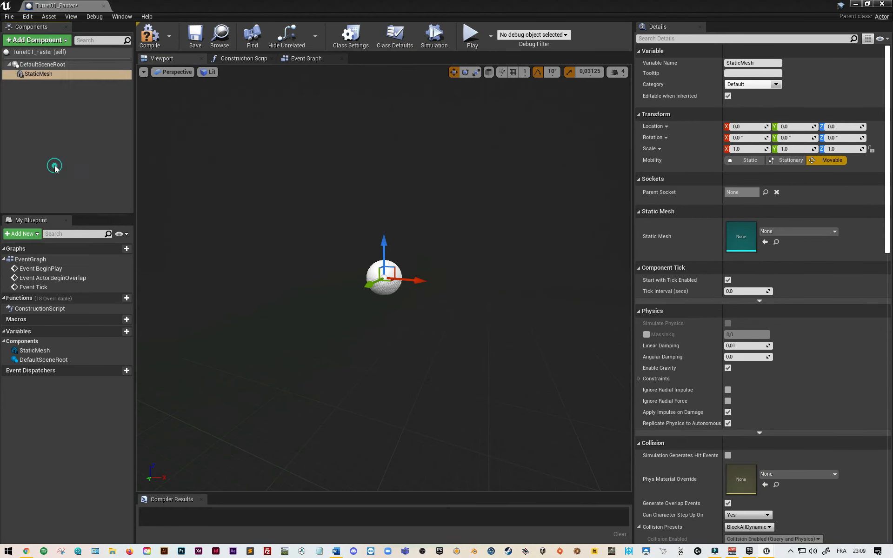
click(66, 42)
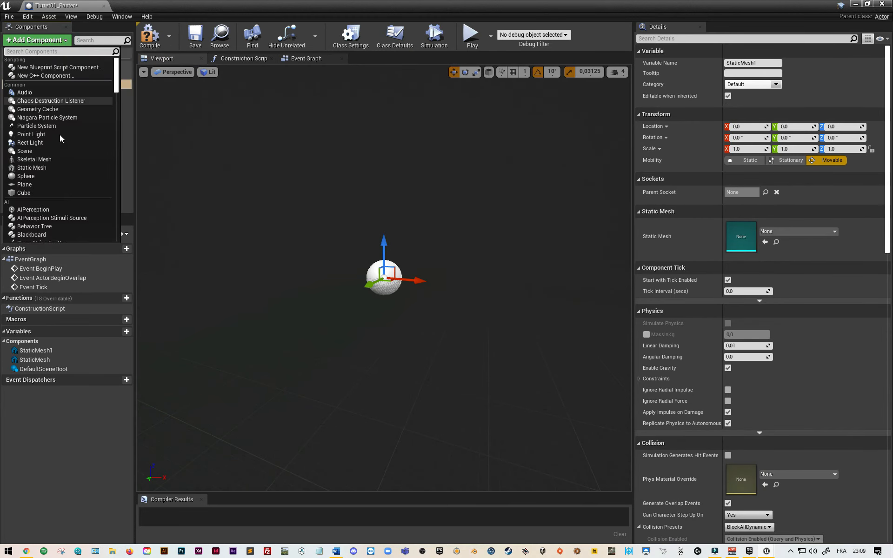
click(58, 171)
Assign the Platform, Pivot and Cannon meshes to StaticMesh, StaticMesh1 and StaticMesh2 respectively.
click(58, 73)
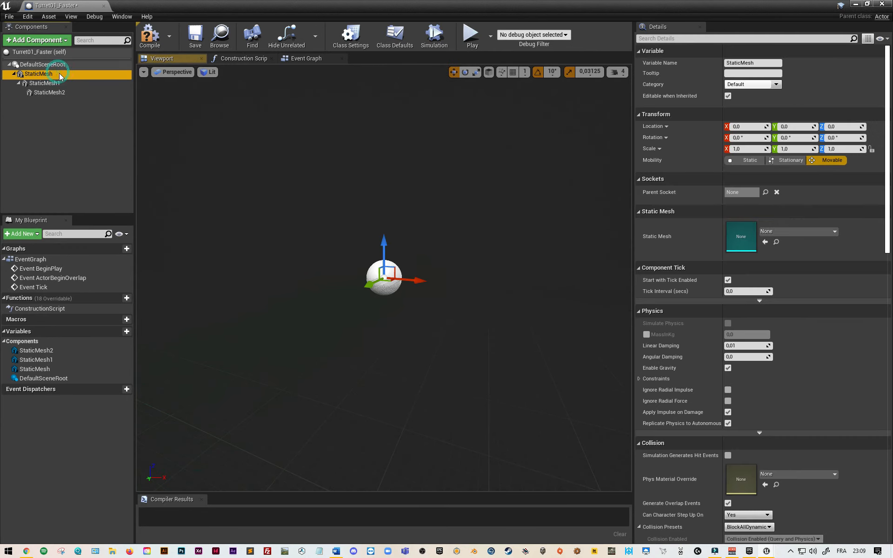
click(828, 232)
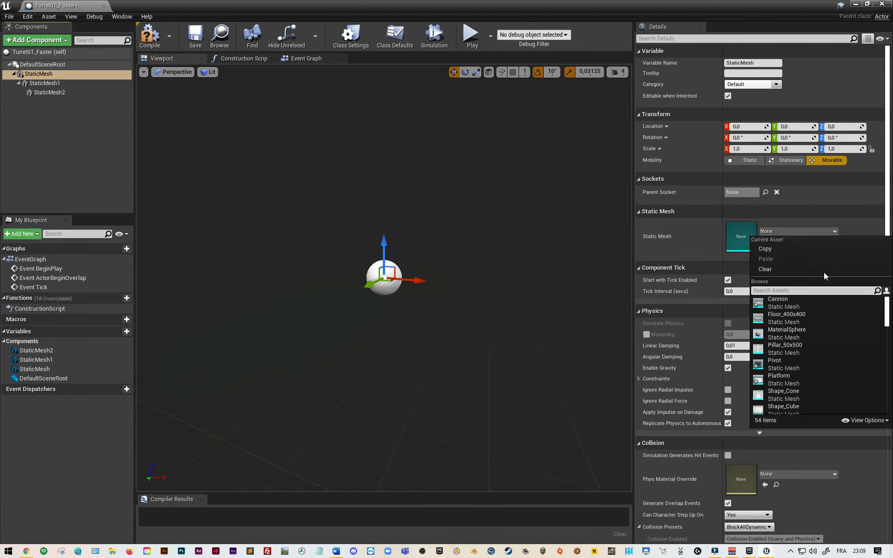
click(787, 377)
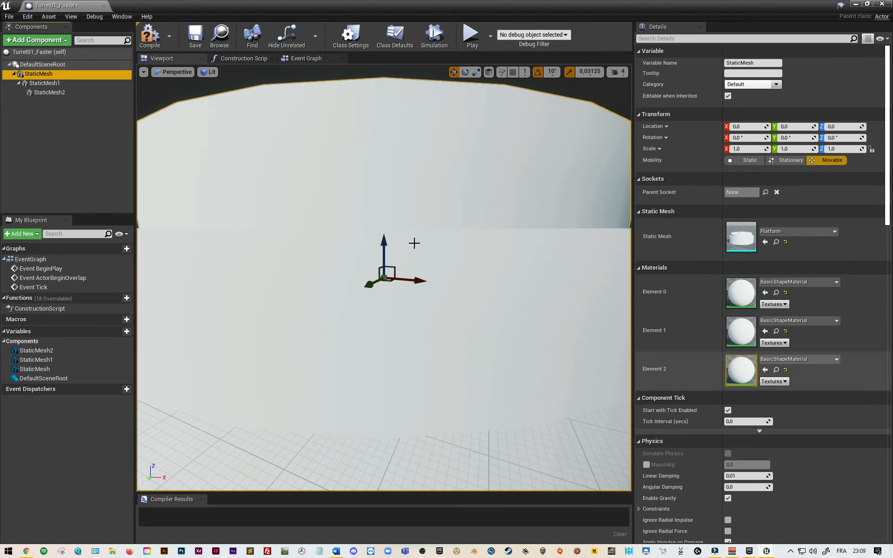
click(56, 85)
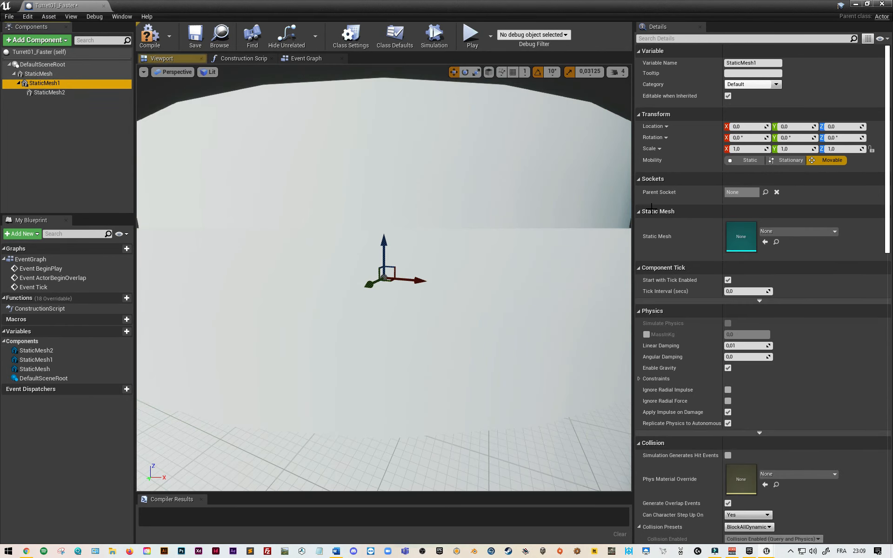
click(822, 232)
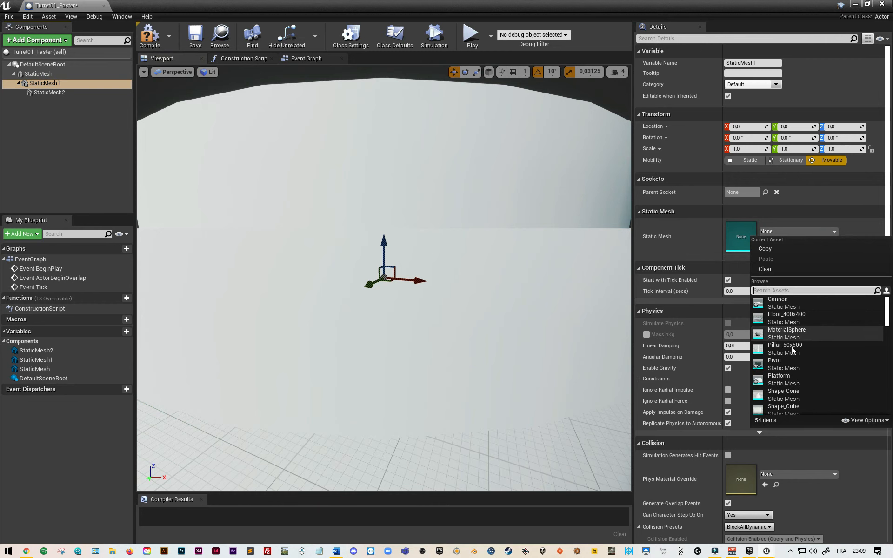
click(782, 364)
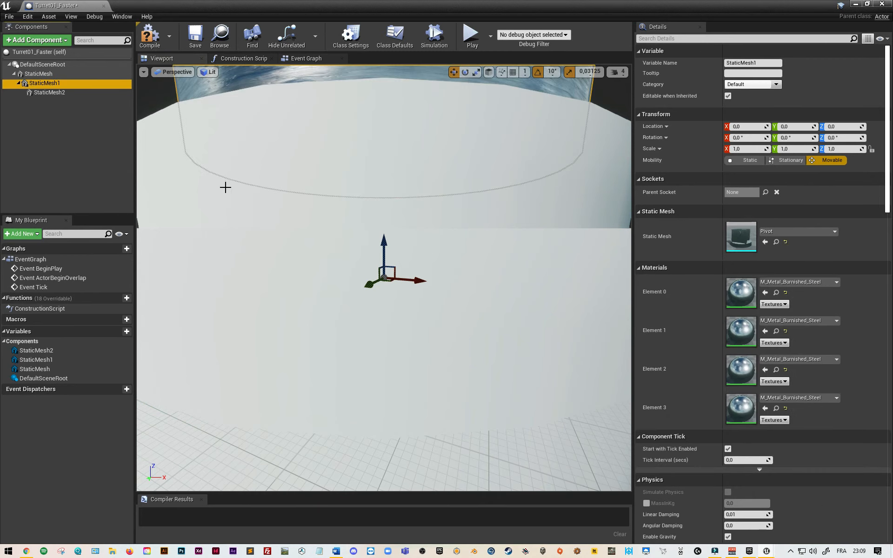
click(49, 92)
click(809, 232)
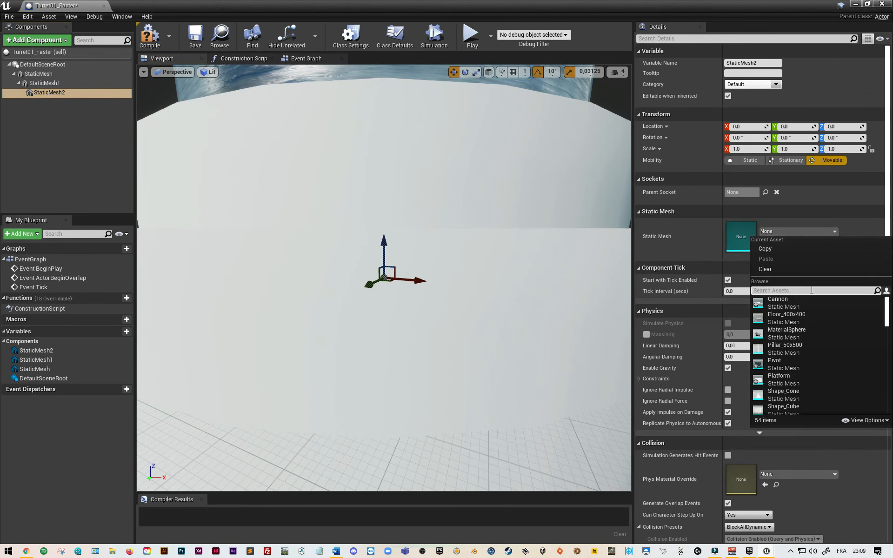
click(786, 303)
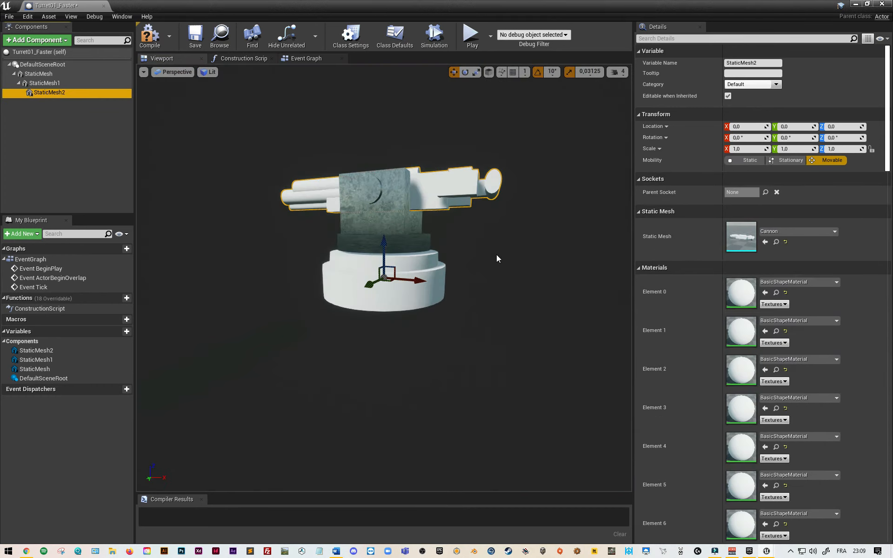
Apply the M_Wood_Floor_Walnut_Polished material to all three material elements of the platform mesh.
right_drag(497, 258, 481, 289)
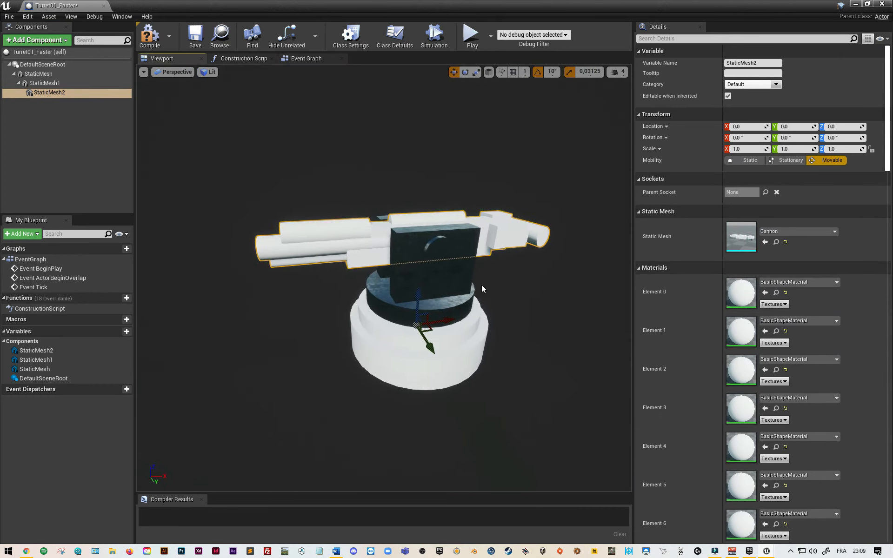
click(459, 359)
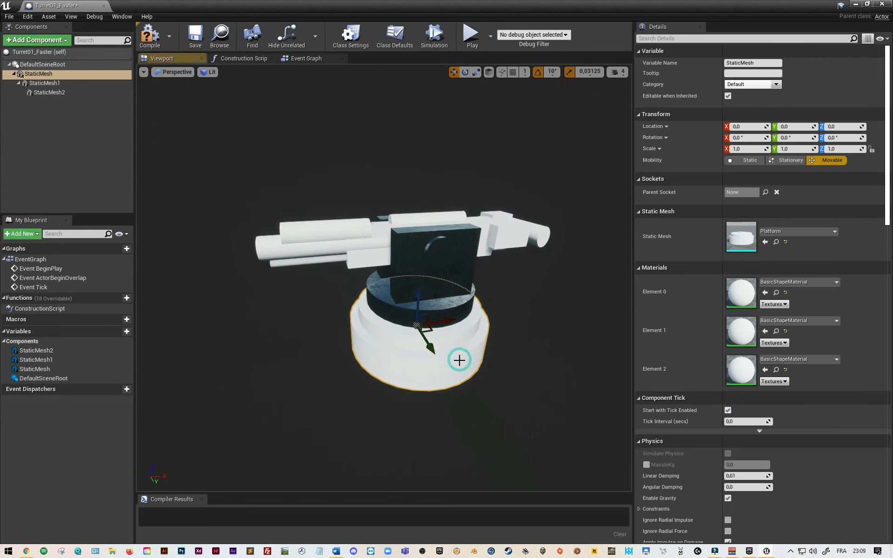
click(824, 281)
text(wood)
click(796, 395)
click(797, 320)
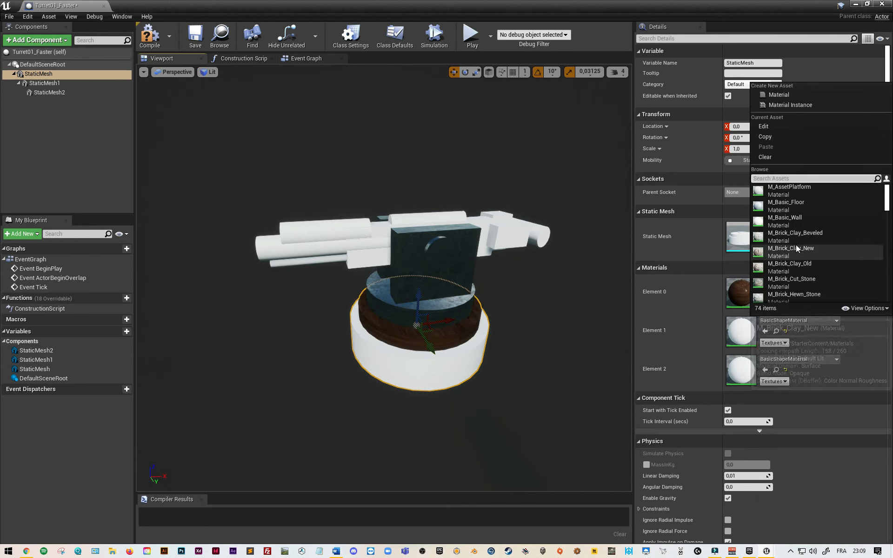
click(796, 245)
click(797, 359)
click(806, 230)
Rename the three static mesh components Cannon, Pivot and Platform to match their assigned meshes.
click(64, 93)
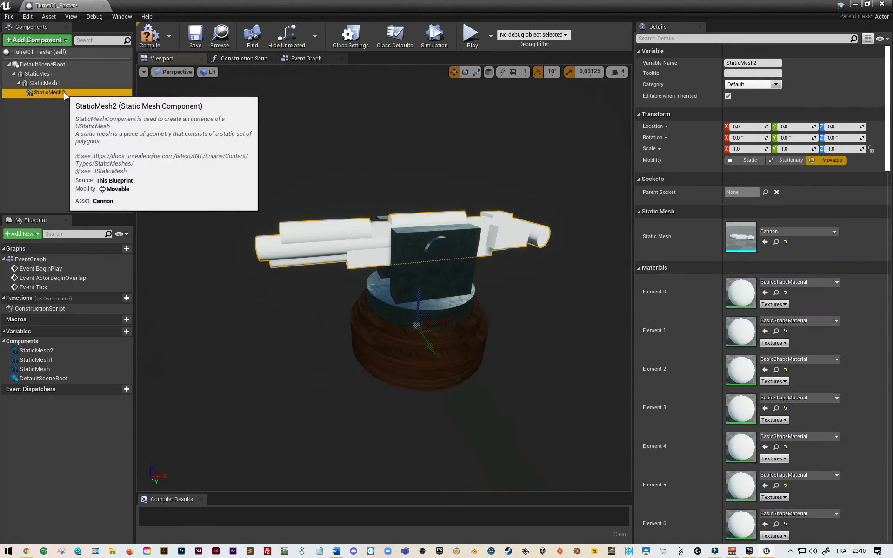
click(63, 93)
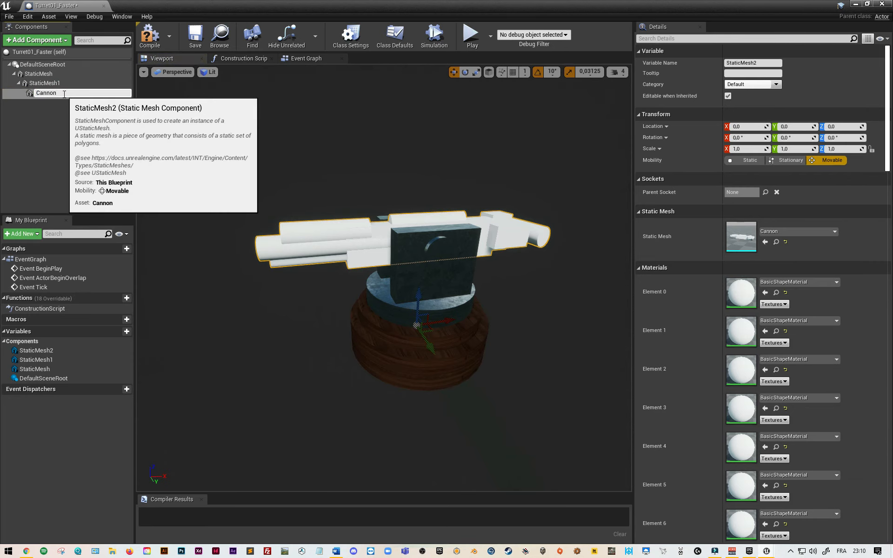
click(42, 82)
key(F2)
text(Pivot)
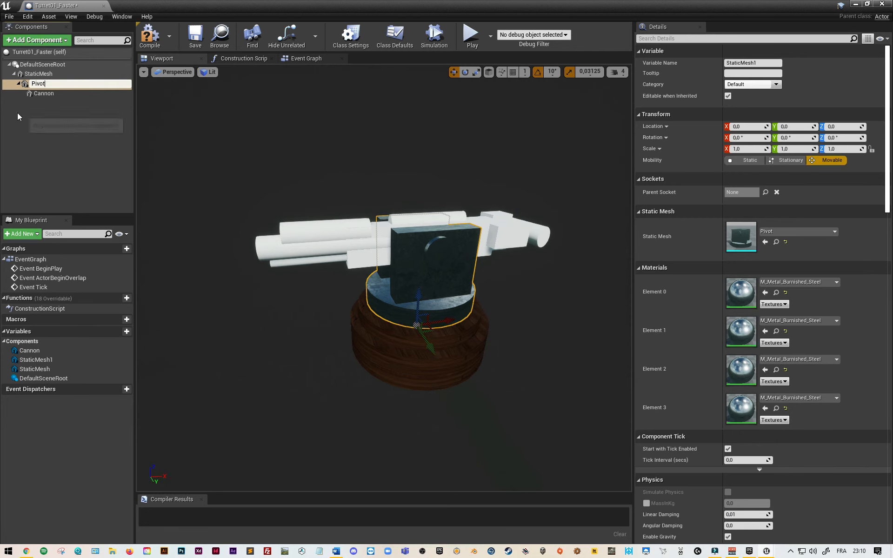
click(42, 74)
key(F2)
text(Pl)
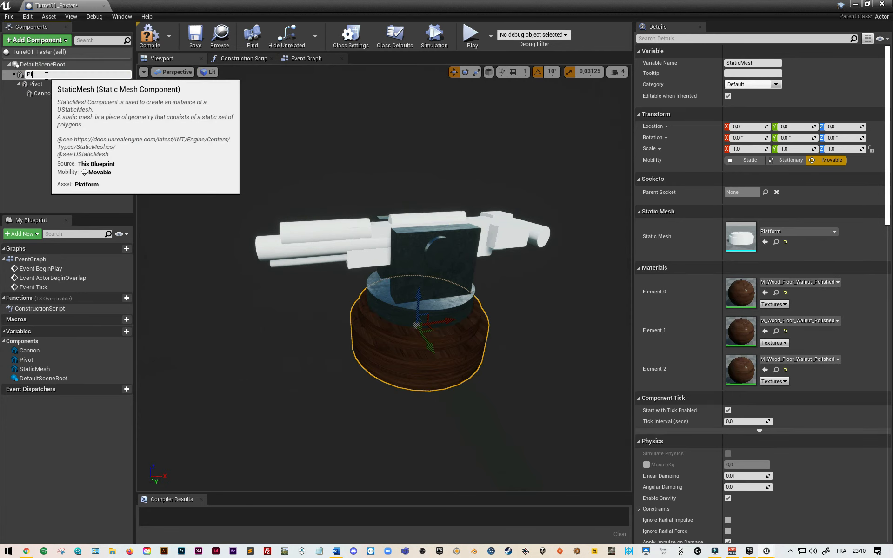
text(atform)
key(Return)
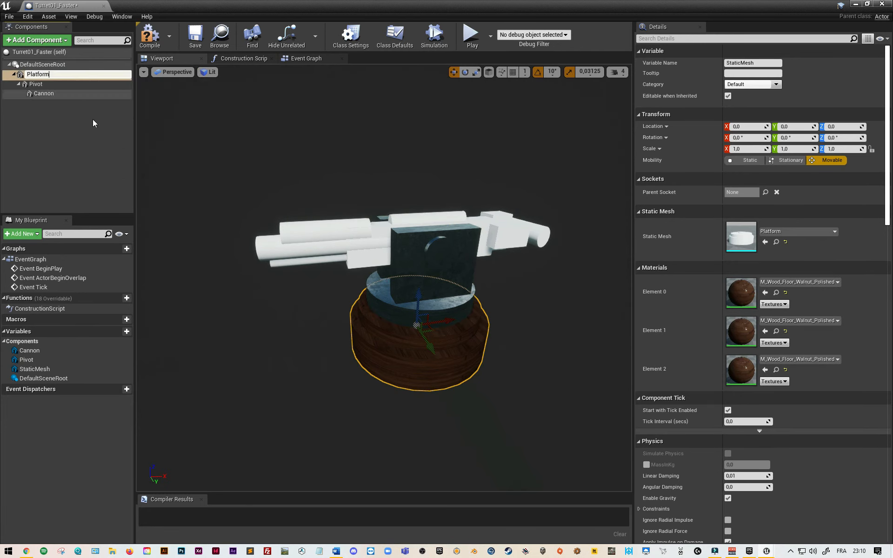
click(94, 134)
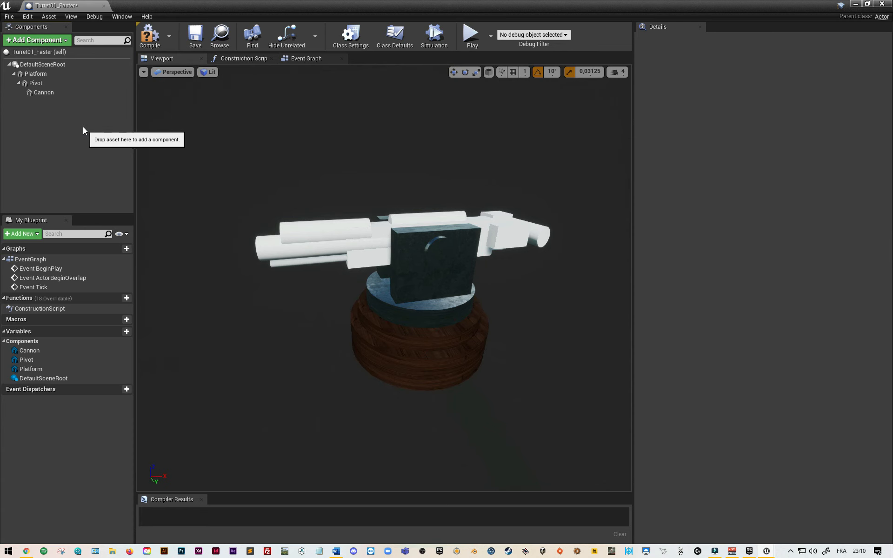
click(56, 93)
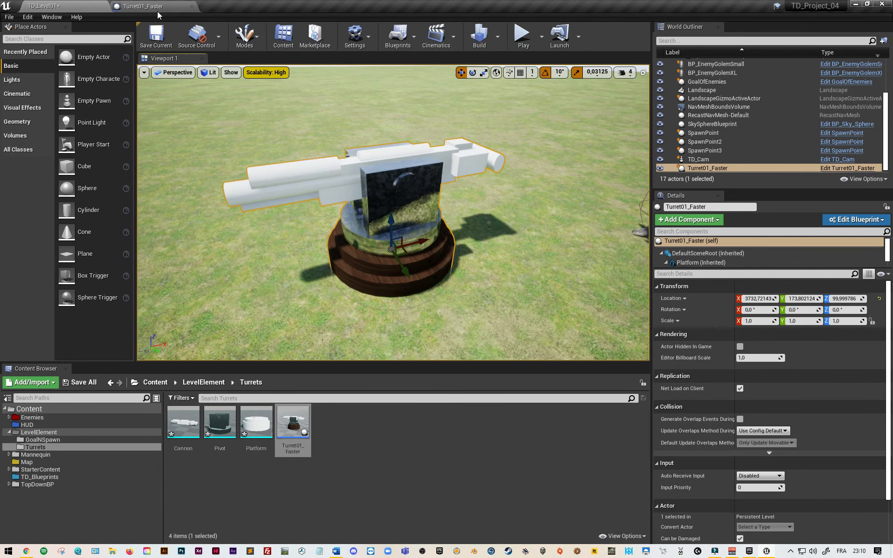
Return to the Turret01_Faster blueprint and try rotating the Platform and Pivot components to test how the turret parts turn.
click(191, 8)
click(36, 74)
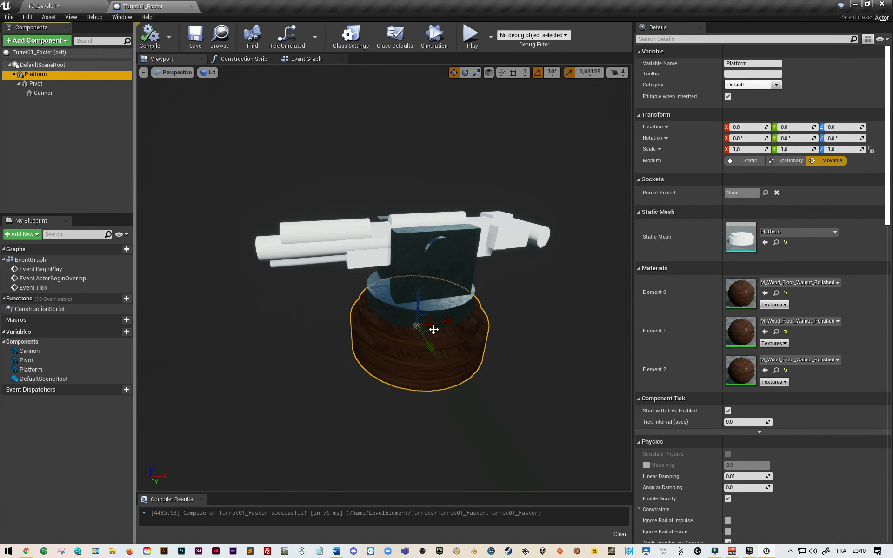
click(465, 73)
right_drag(425, 359, 424, 368)
drag(425, 368, 421, 325)
click(446, 260)
mouse_move(471, 305)
mouse_down()
mouse_move(469, 331)
mouse_move(472, 311)
mouse_up()
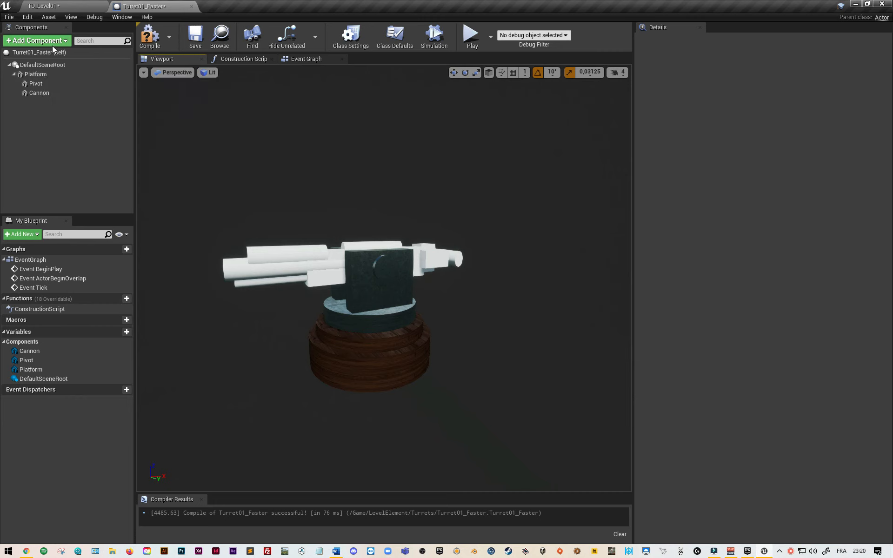
Add a Sphere component to the turret blueprint and name it point0.
click(64, 41)
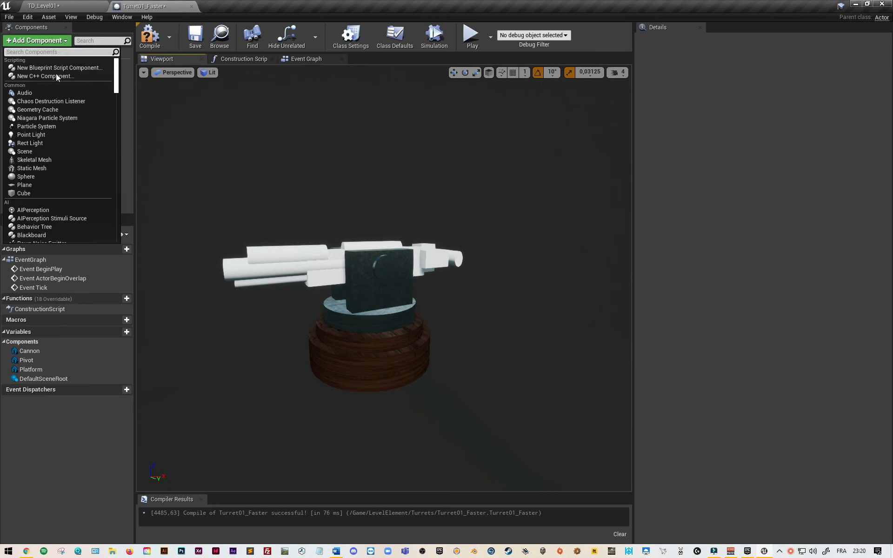
click(37, 176)
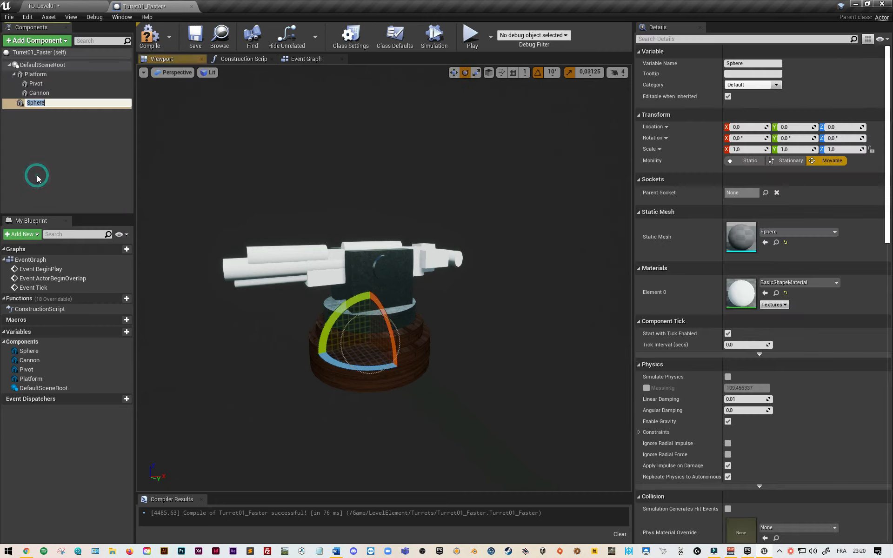
key(BackSpace)
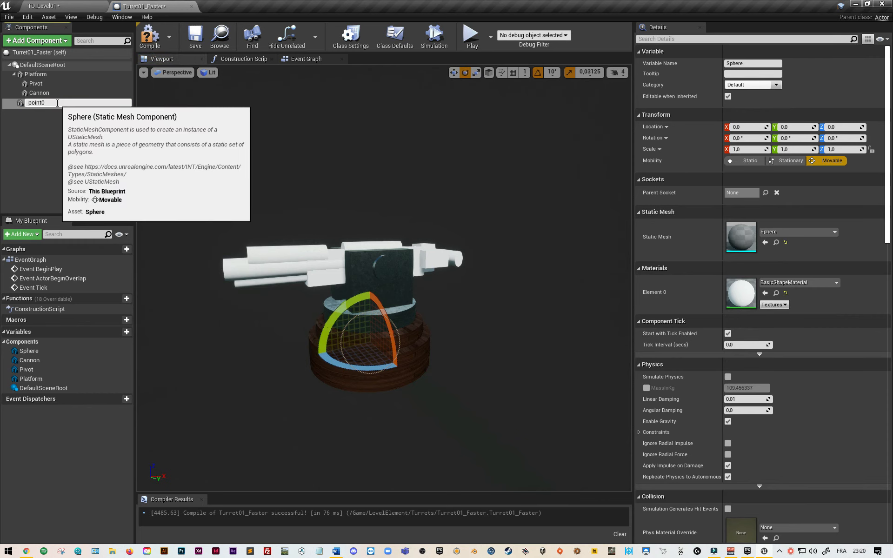
key(Return)
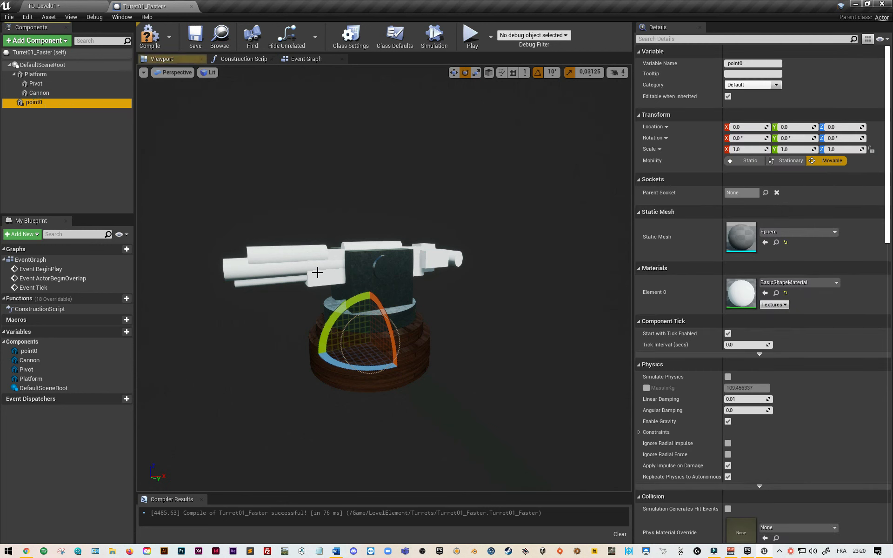
Raise the point0 sphere vertically to the cannon's rotation axis inside the pivot block, at a Z location of about 135.6.
click(453, 72)
drag(372, 307, 372, 229)
key(f)
mouse_move(421, 294)
right_down()
mouse_move(405, 307)
mouse_move(421, 294)
right_up()
key(d)
key(w)
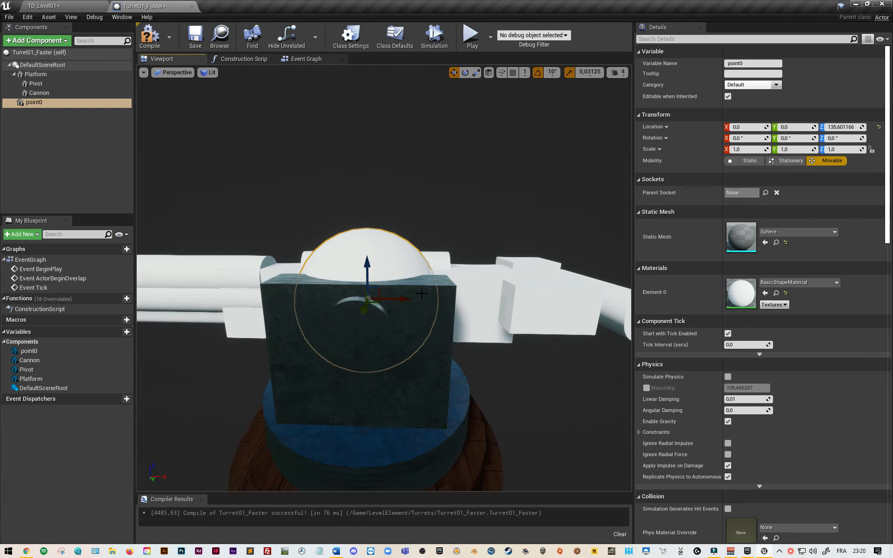
Fine-tune point0's height in the left orthographic view to a Z location of about 133.9 and compile the blueprint.
click(171, 73)
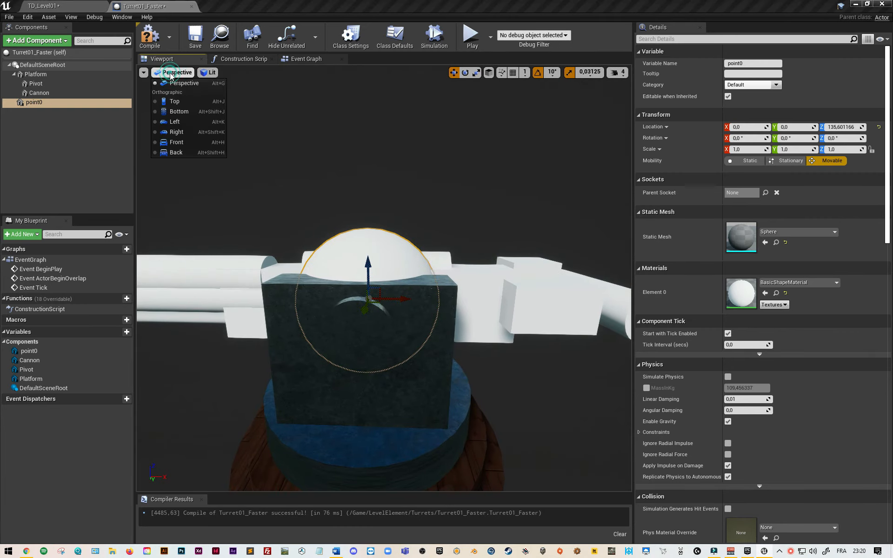
click(170, 120)
scroll(410, 226, up, 10)
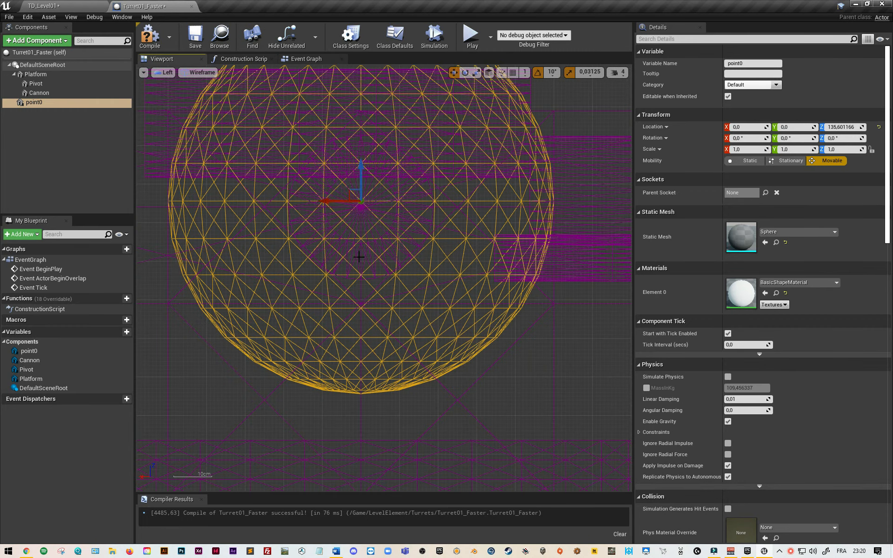
drag(361, 169, 358, 176)
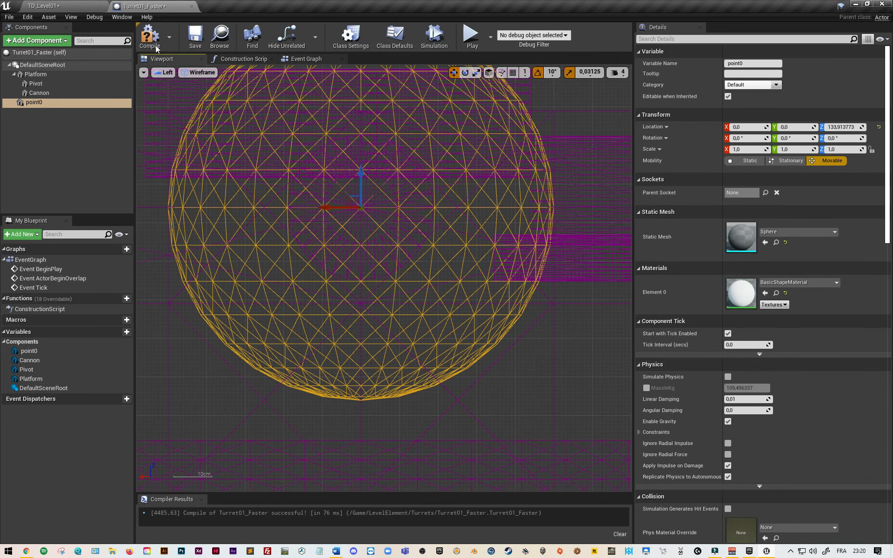
click(148, 34)
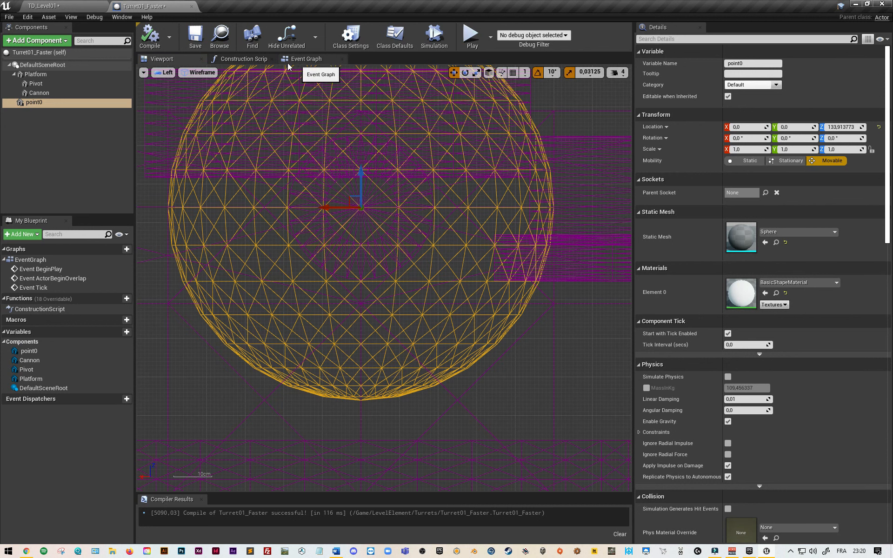
Return to the perspective view and scale the point0 sphere uniformly to 0,2.
click(165, 72)
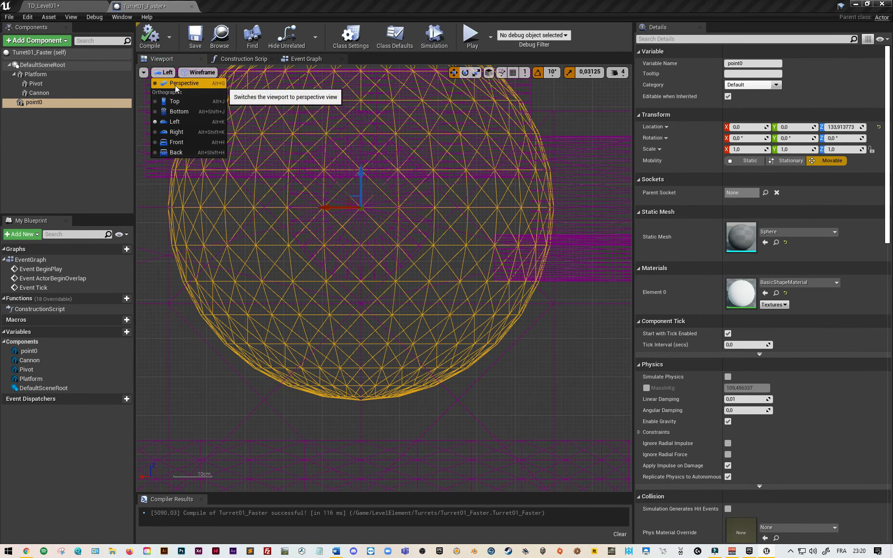
click(175, 85)
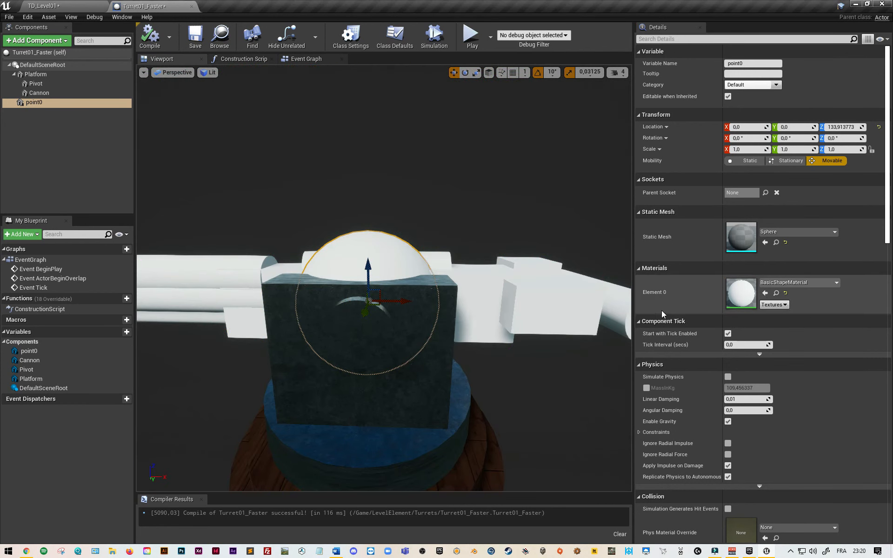
click(757, 150)
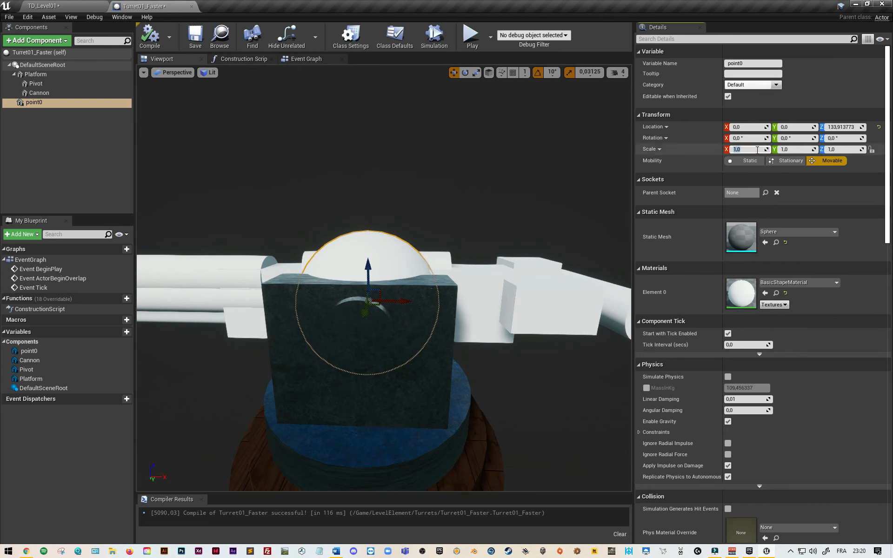
text(0,2)
key(Tab)
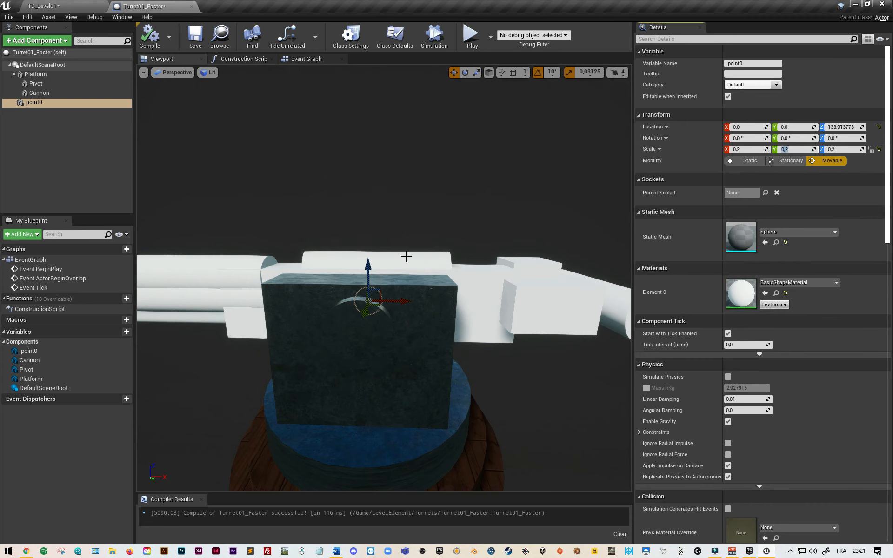
Parent the Cannon component to point0 and test the cannon's tilt by rotating point0 around the Y axis.
drag(37, 96, 39, 105)
click(37, 95)
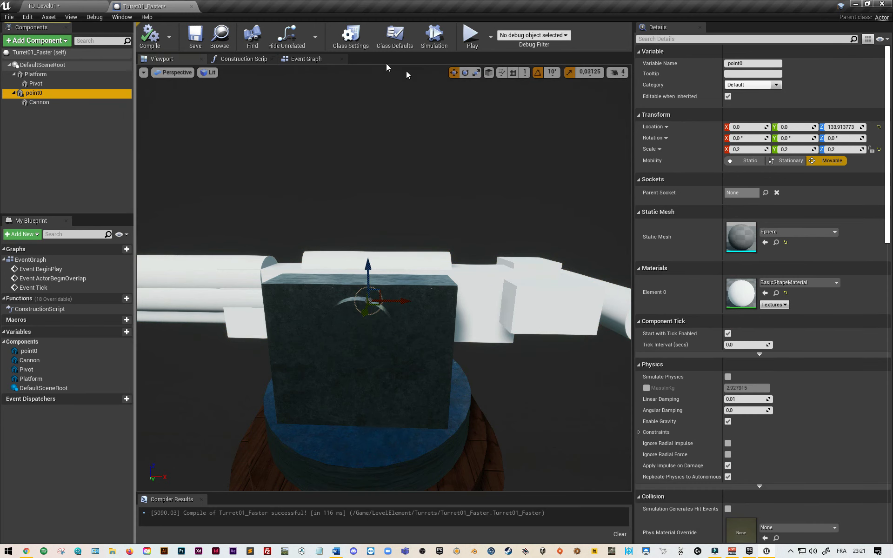
click(465, 73)
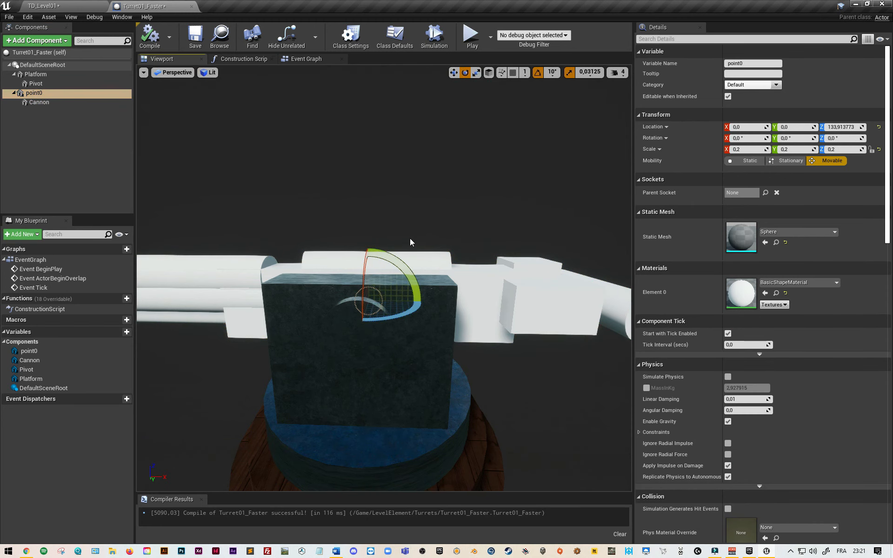
mouse_move(386, 268)
right_down()
mouse_move(360, 261)
mouse_move(387, 267)
right_up()
drag(384, 268, 382, 267)
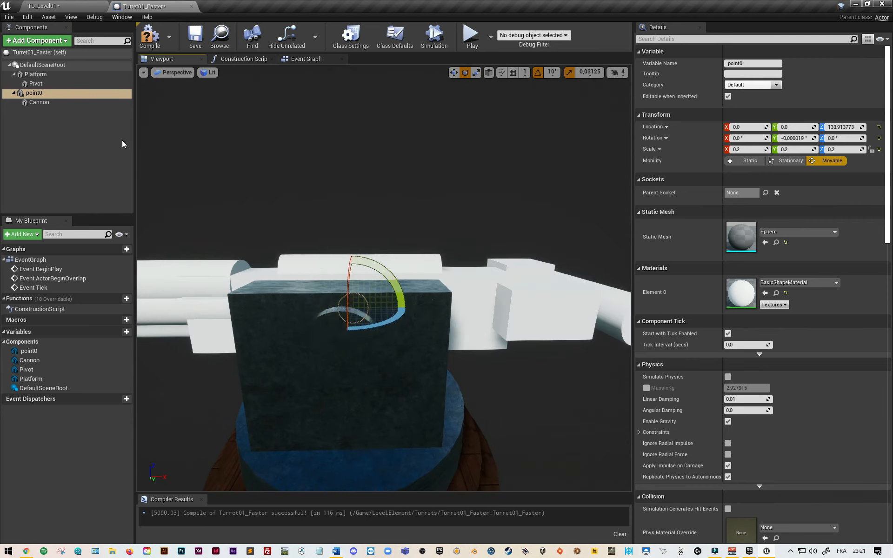
Parent point0 to the Pivot component and test its rotation again.
click(58, 91)
mouse_move(45, 97)
mouse_down()
mouse_move(30, 93)
mouse_move(44, 82)
mouse_up()
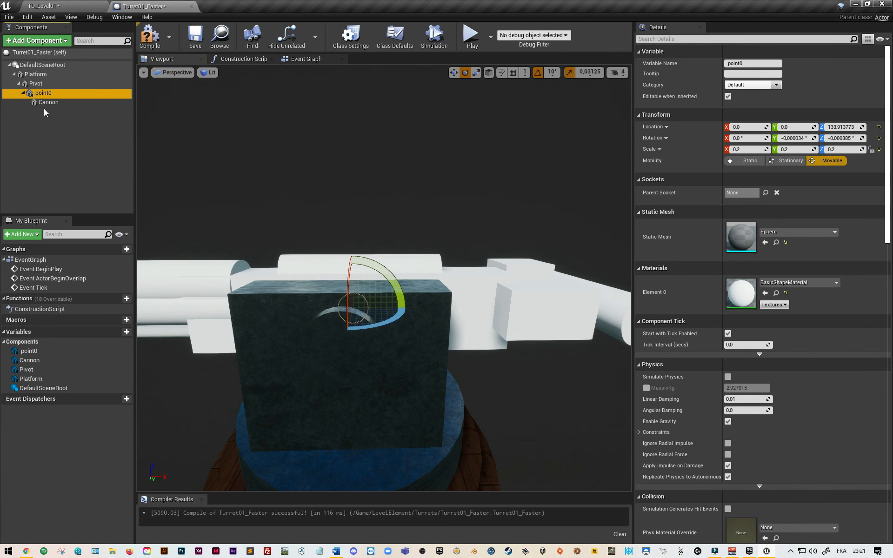
drag(398, 291, 409, 307)
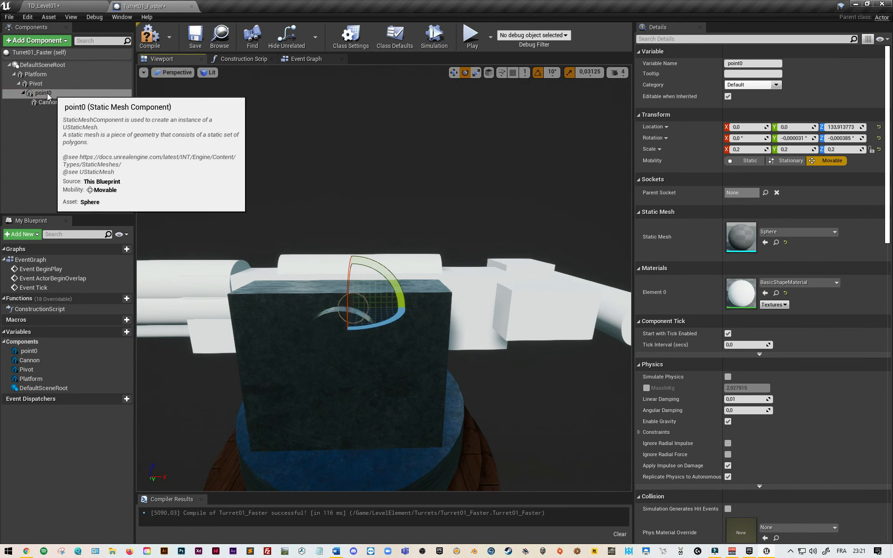
Check the terms on the pivot gun reference drawing in the browser, and rename the point0 component to Depression.
key(alt+Tab)
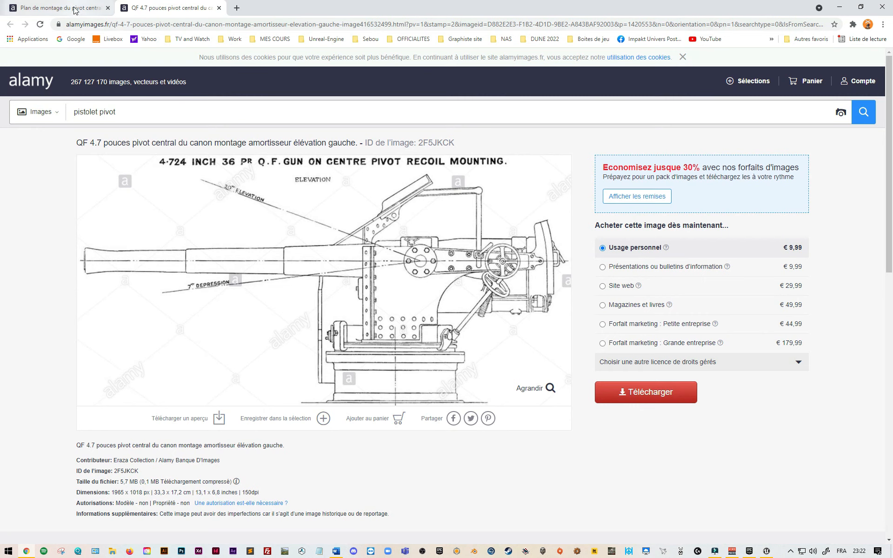
key(alt+Tab)
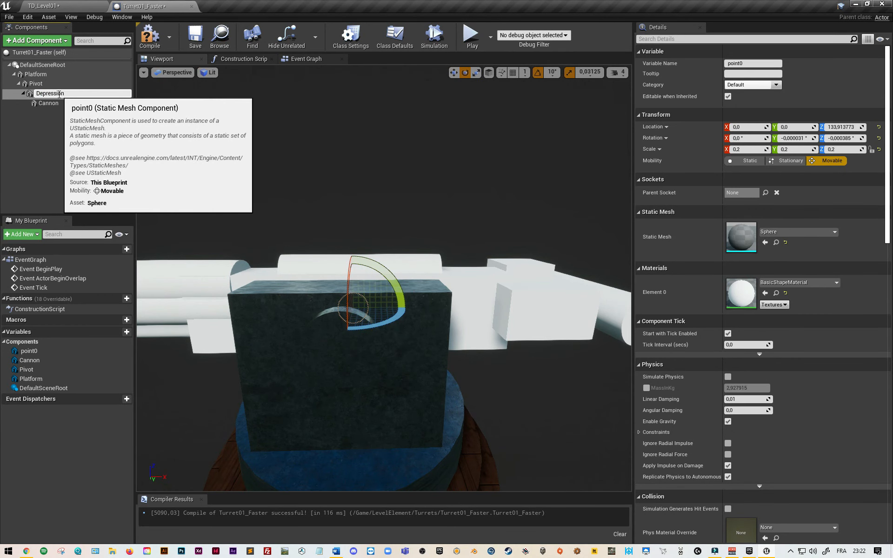
key(Return)
click(72, 141)
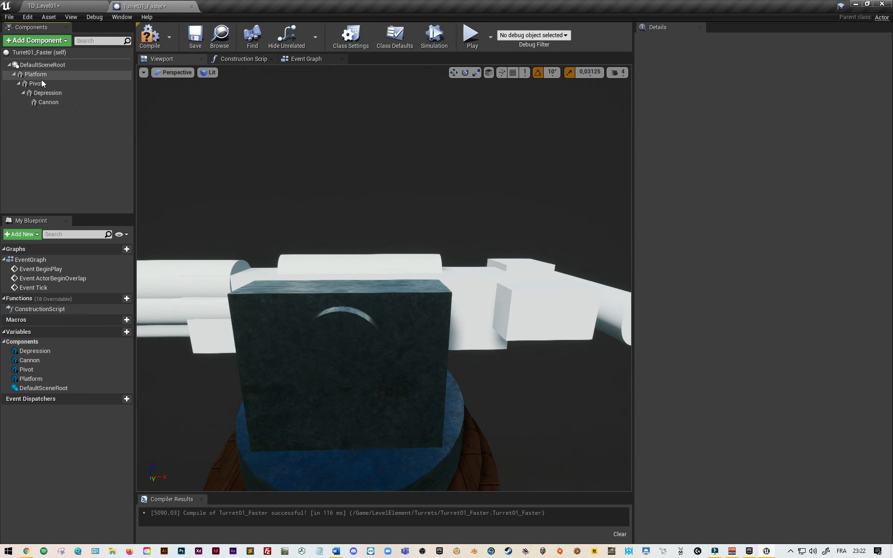
click(302, 59)
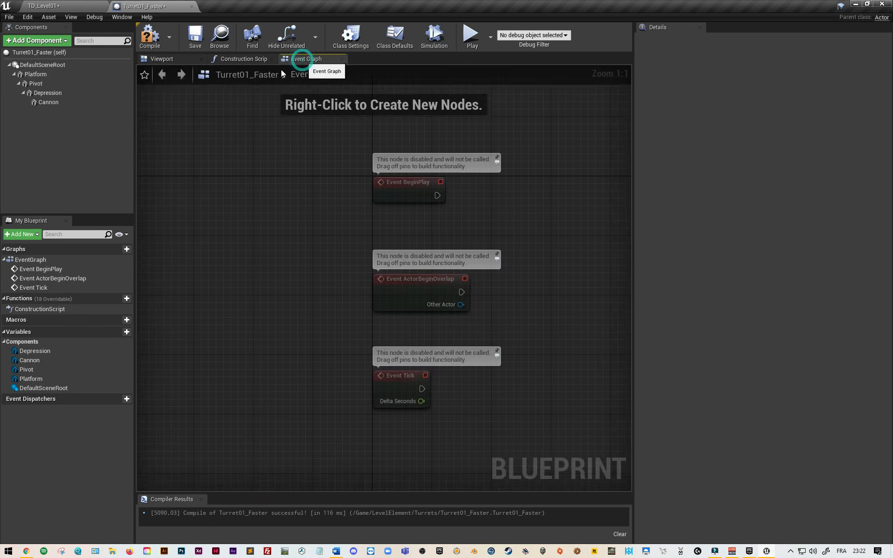
drag(43, 83, 245, 182)
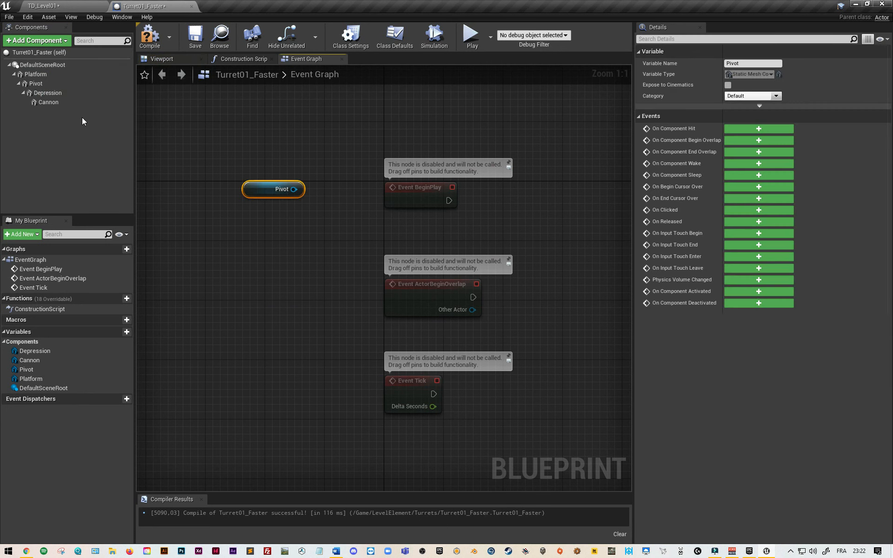
drag(46, 93, 253, 219)
drag(44, 76, 236, 222)
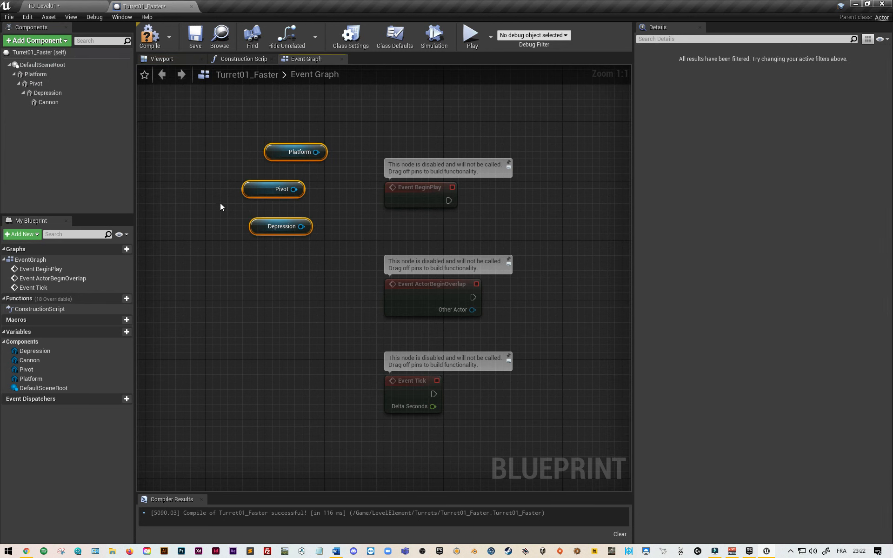
key(Delete)
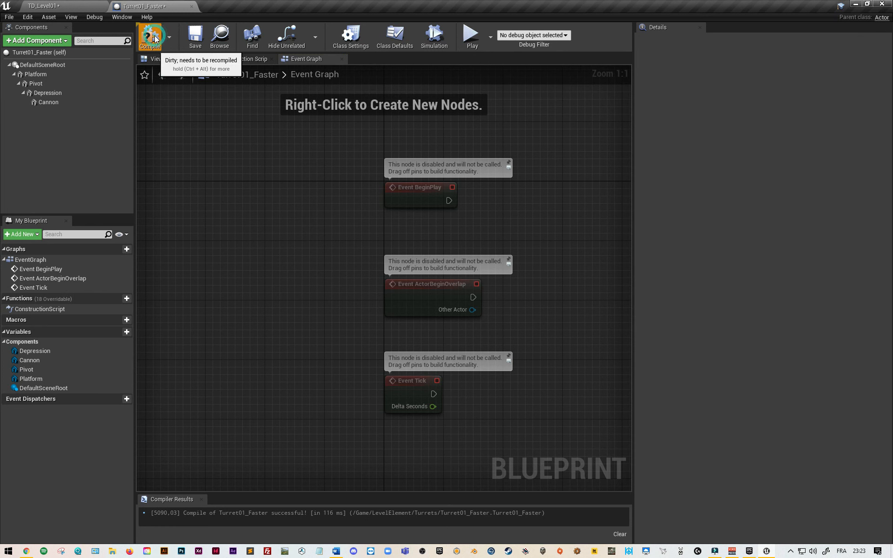
Compile and save the Turret01_Faster blueprint, and switch to the TD_Level01 level.
click(154, 35)
click(183, 36)
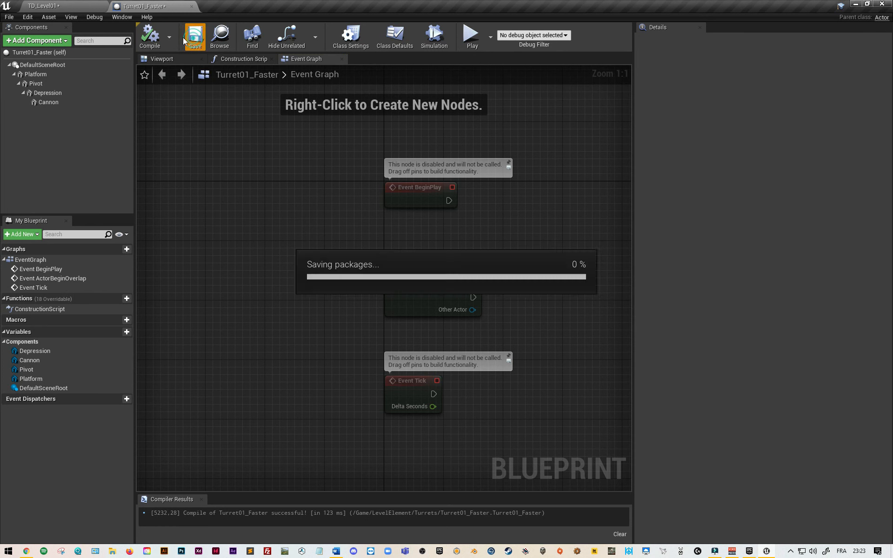
click(76, 6)
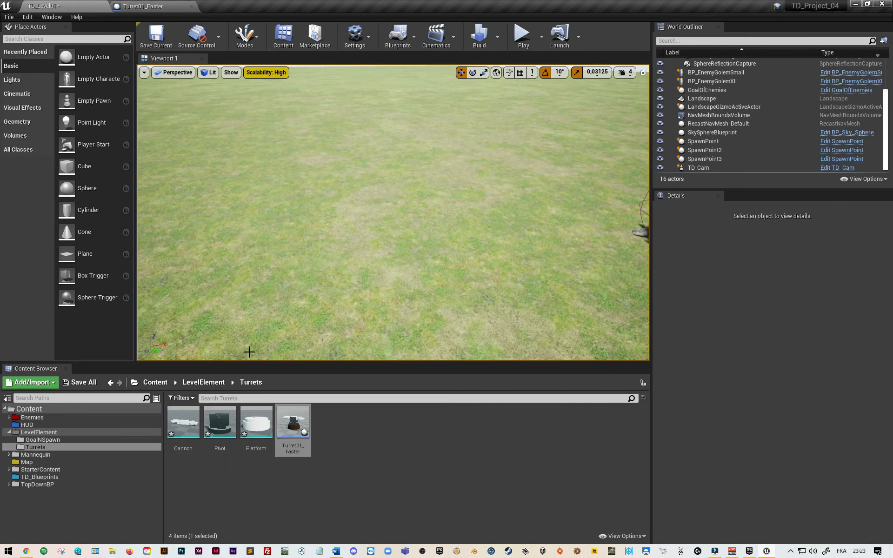